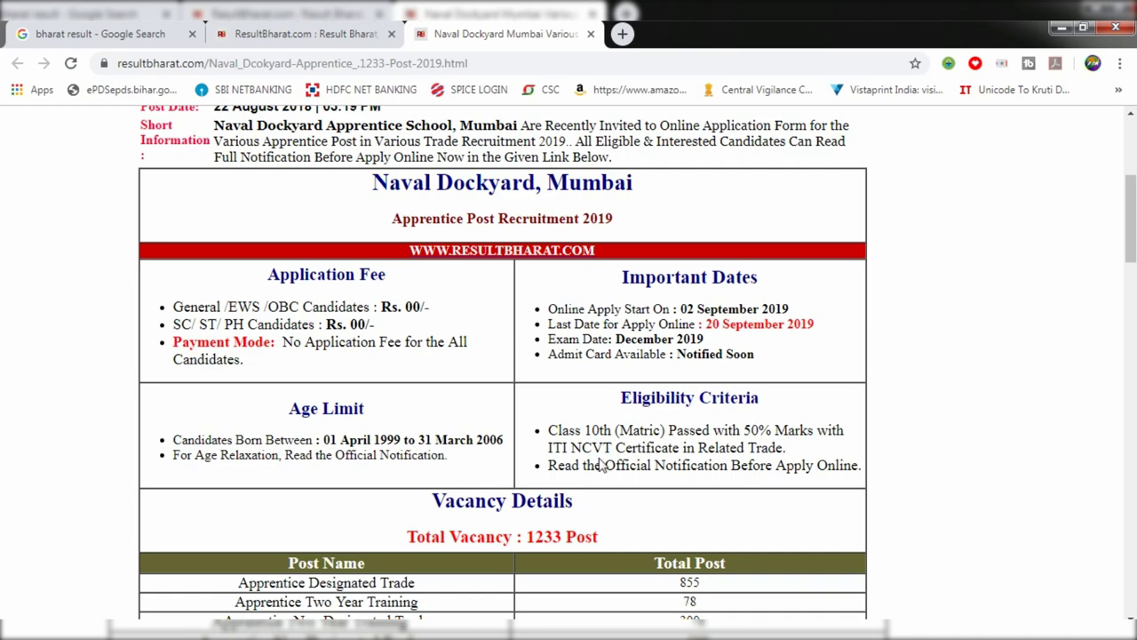
Step: Scroll through the notice's trade vacancy tables and document requirements down to the Important Links table
{"action": "scroll", "coordinate": [595, 462], "scroll_direction": "down", "scroll_amount": 2}
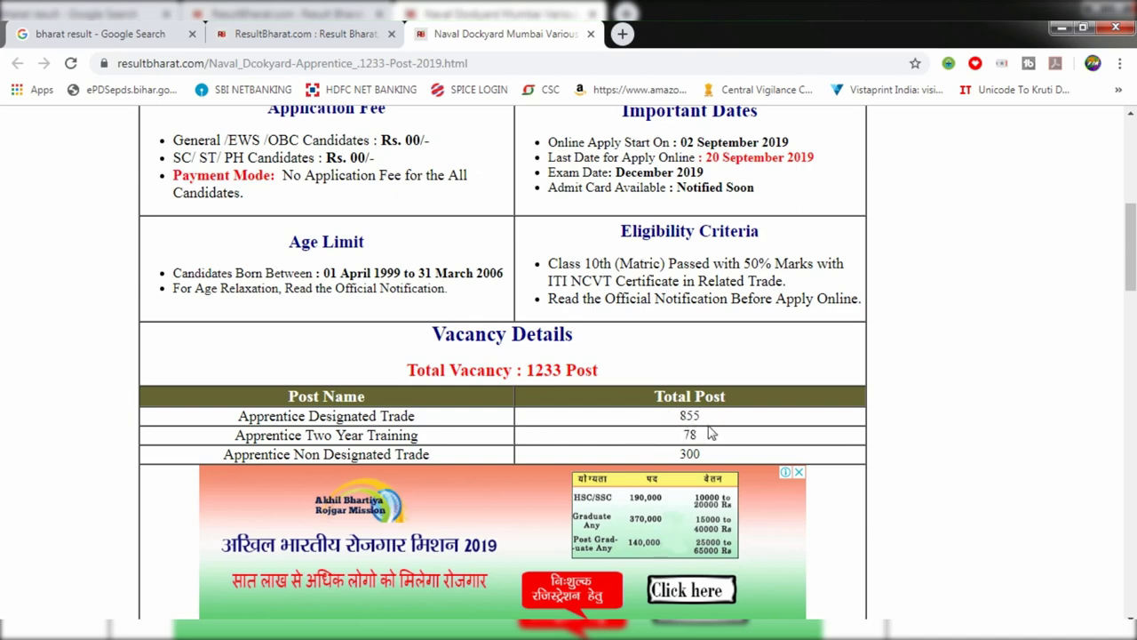
{"action": "scroll", "coordinate": [704, 420], "scroll_direction": "down", "scroll_amount": 1}
{"action": "scroll", "coordinate": [702, 418], "scroll_direction": "down", "scroll_amount": 3}
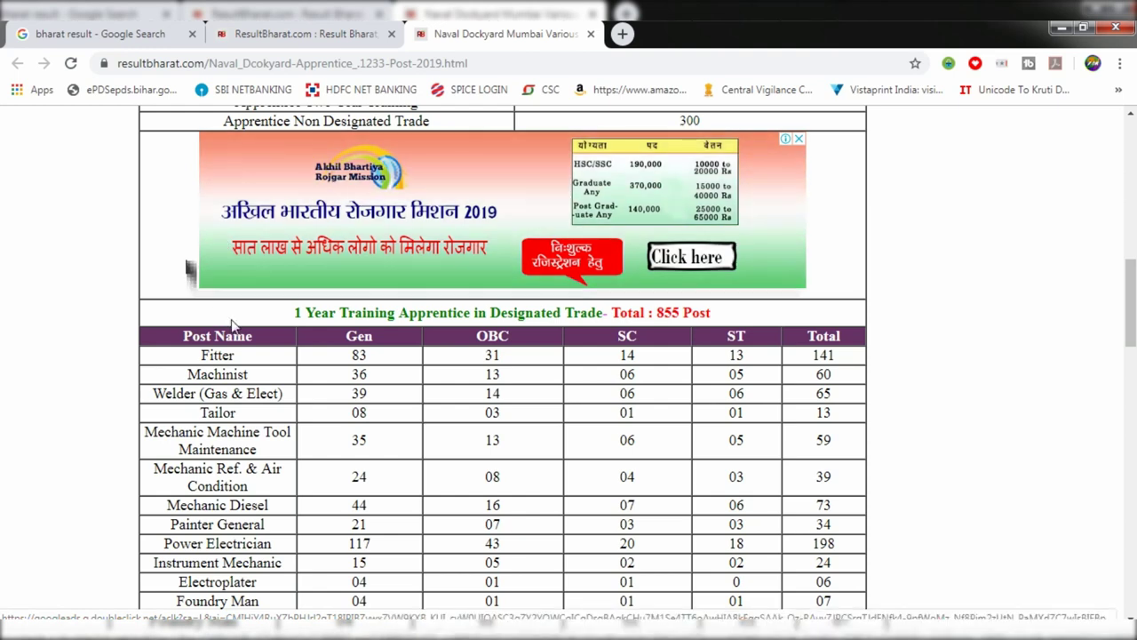
{"action": "scroll", "coordinate": [302, 320], "scroll_direction": "up", "scroll_amount": 2}
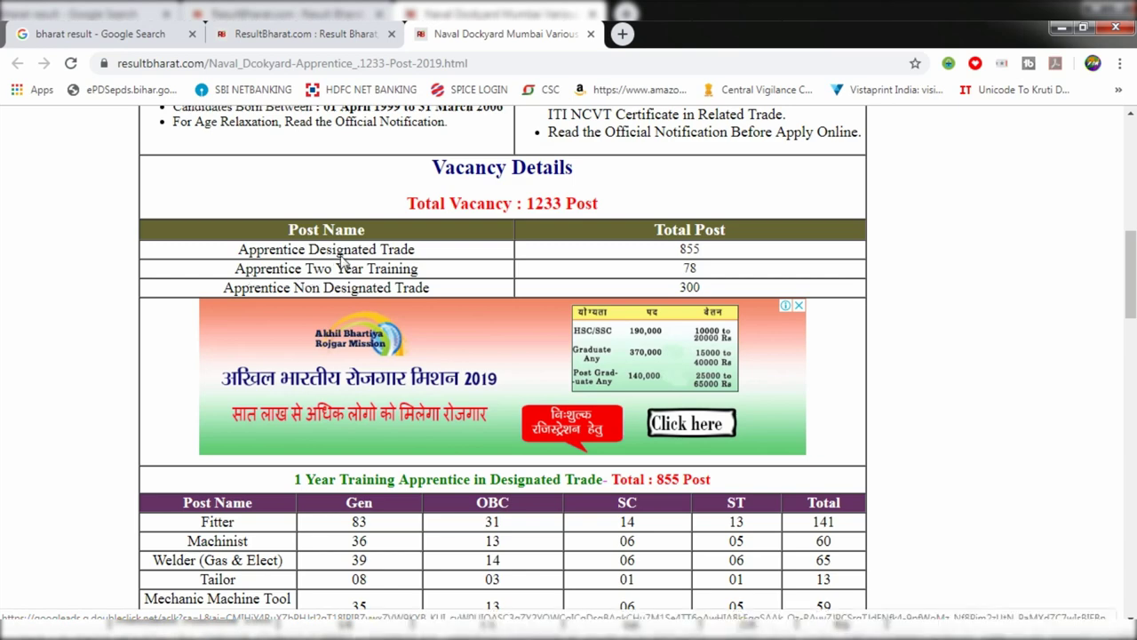
{"action": "scroll", "coordinate": [307, 293], "scroll_direction": "down", "scroll_amount": 3}
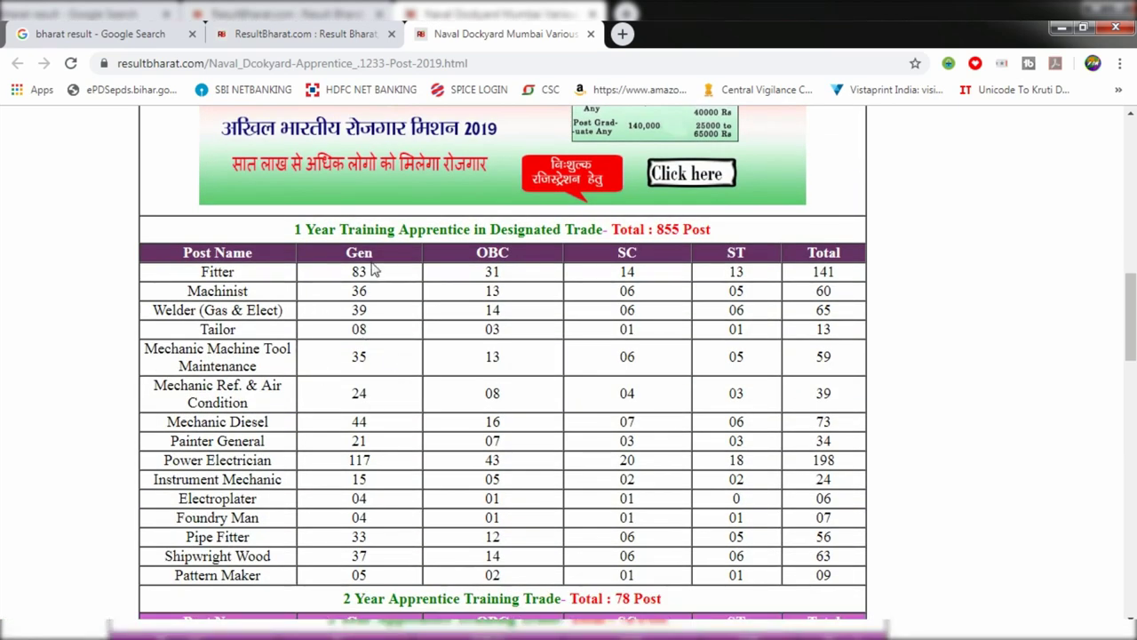
{"action": "scroll", "coordinate": [589, 318], "scroll_direction": "down", "scroll_amount": 3}
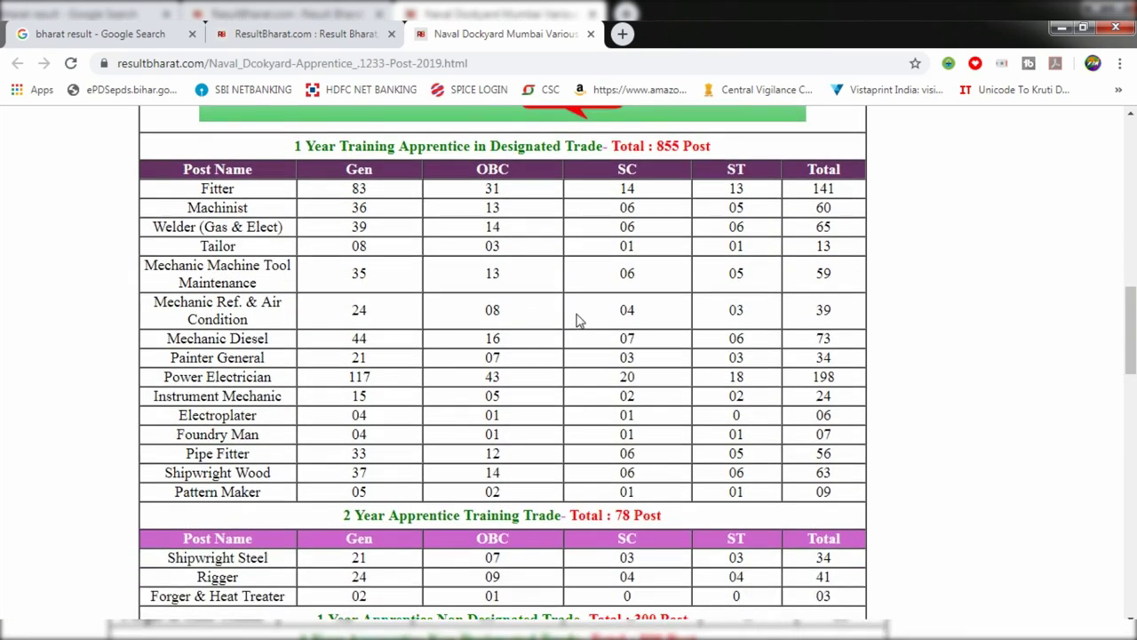
{"action": "scroll", "coordinate": [574, 320], "scroll_direction": "down", "scroll_amount": 1}
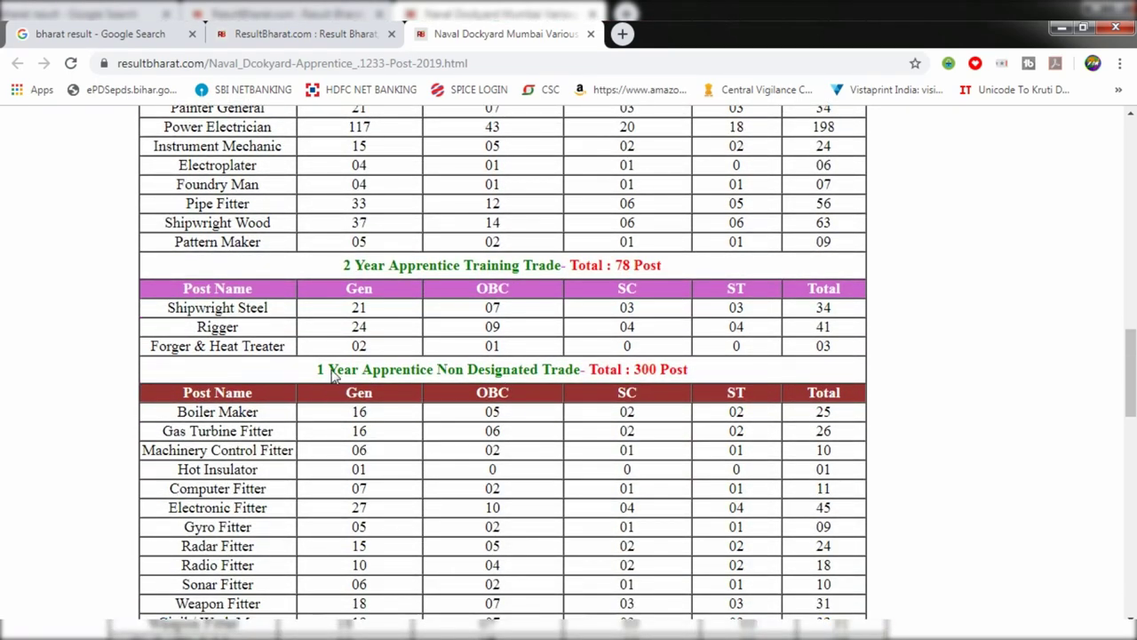
{"action": "scroll", "coordinate": [330, 375], "scroll_direction": "down", "scroll_amount": 4}
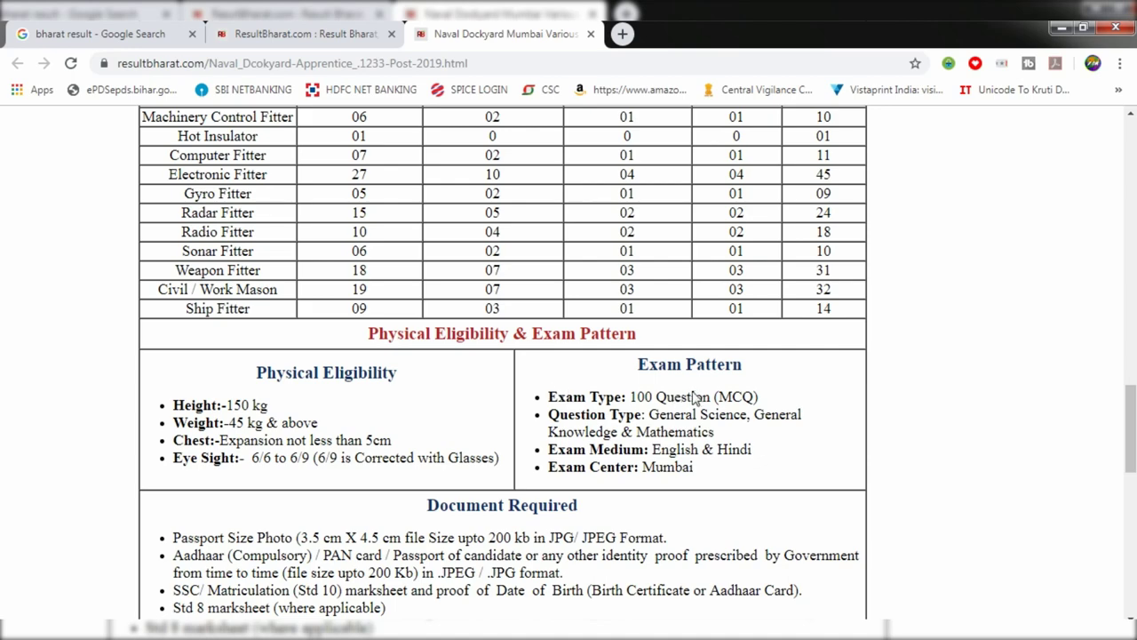
{"action": "scroll", "coordinate": [677, 417], "scroll_direction": "down", "scroll_amount": 2}
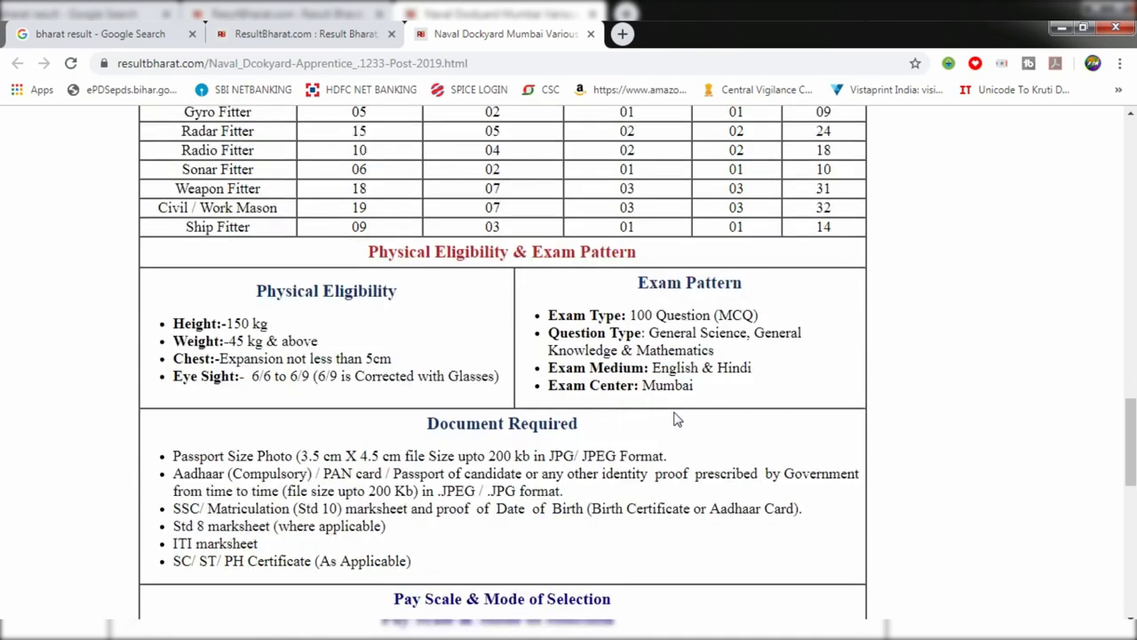
{"action": "scroll", "coordinate": [496, 397], "scroll_direction": "down", "scroll_amount": 3}
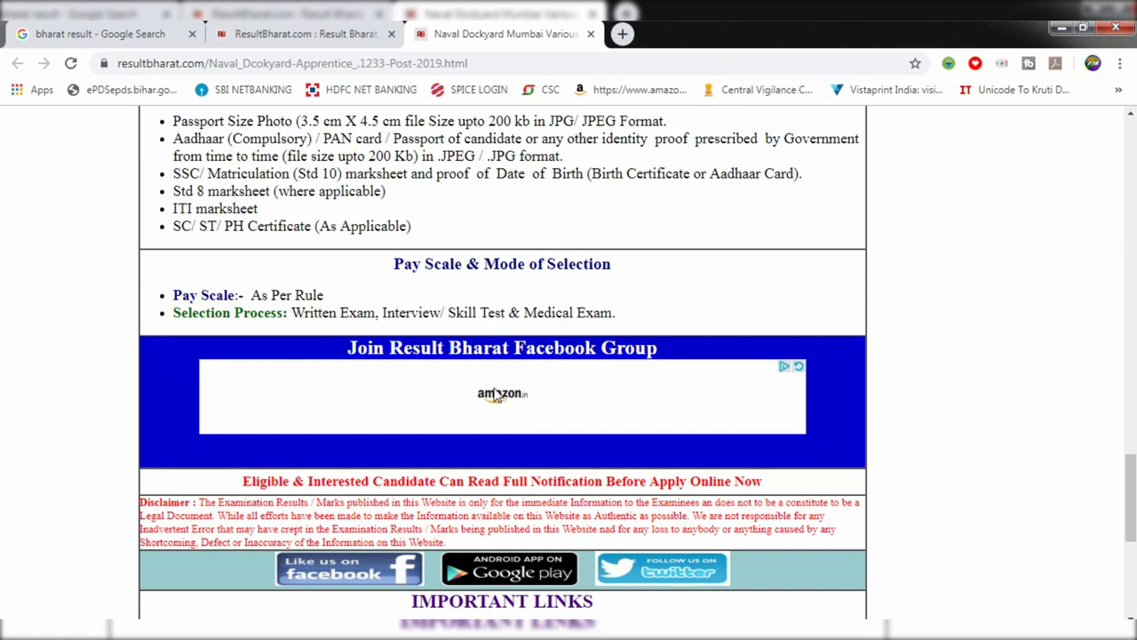
{"action": "scroll", "coordinate": [497, 397], "scroll_direction": "down", "scroll_amount": 4}
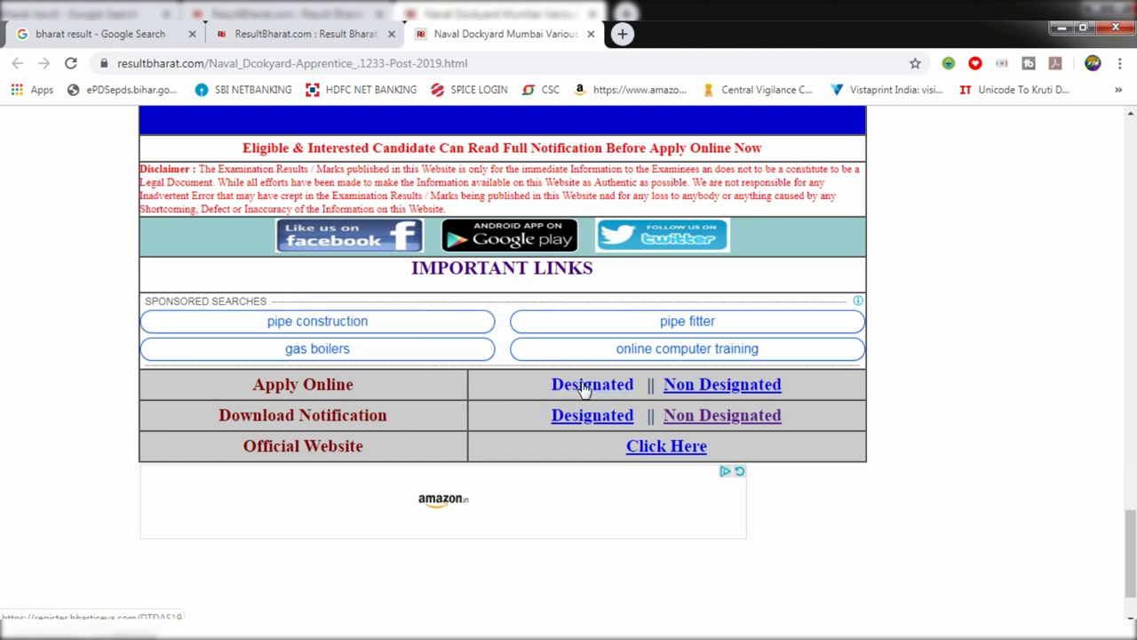
{"action": "scroll", "coordinate": [492, 442], "scroll_direction": "up", "scroll_amount": 10}
{"action": "scroll", "coordinate": [494, 444], "scroll_direction": "up", "scroll_amount": 11}
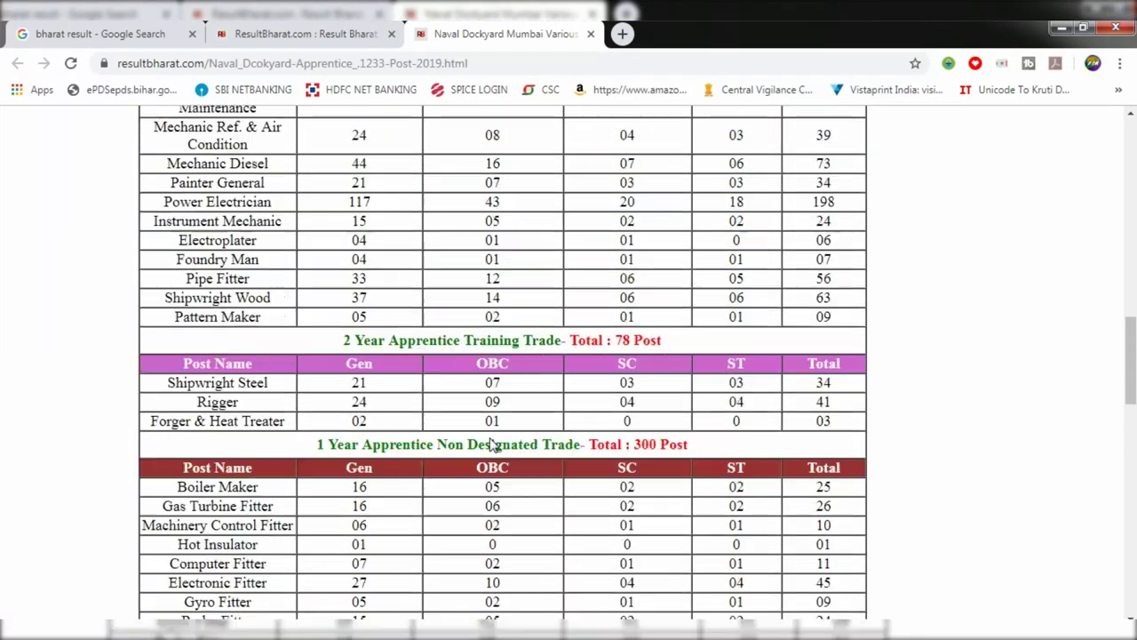
{"action": "scroll", "coordinate": [493, 444], "scroll_direction": "up", "scroll_amount": 3}
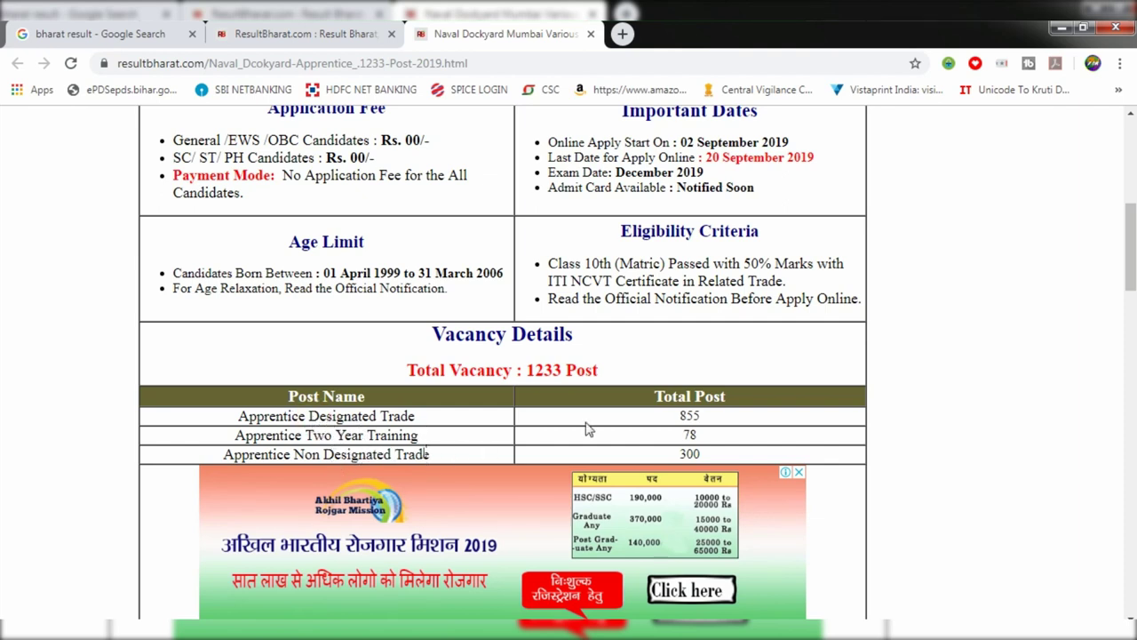
{"action": "left_click_drag", "start_coordinate": [1100, 222], "coordinate": [1100, 532]}
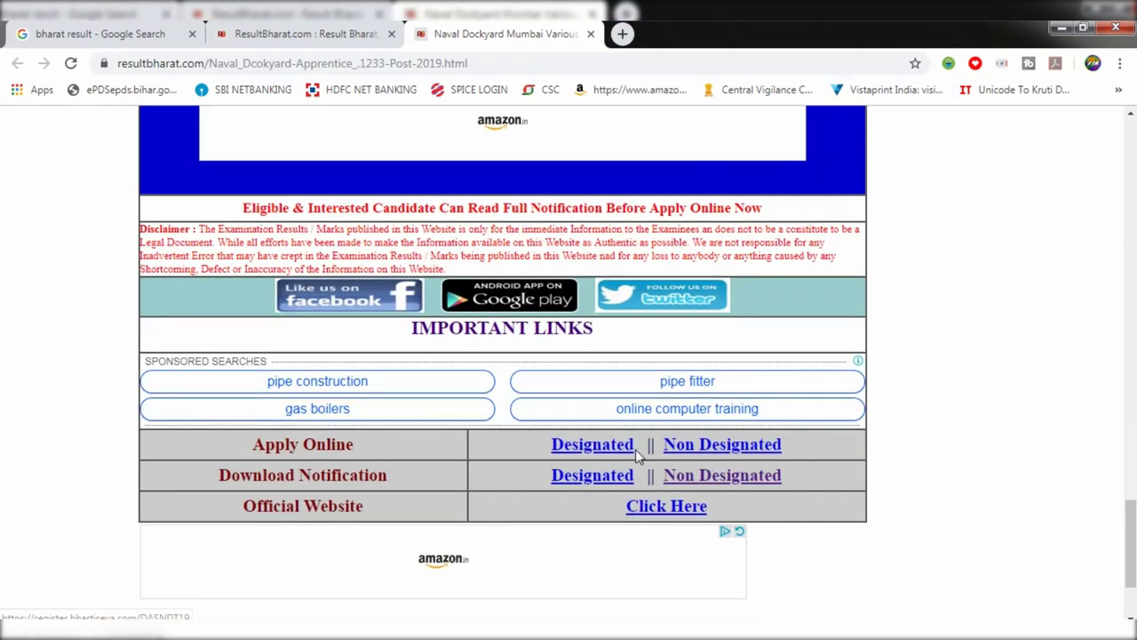
Step: Follow the Non Designated apply link and open the portal's New Registration signup form
{"action": "left_click", "coordinate": [719, 446]}
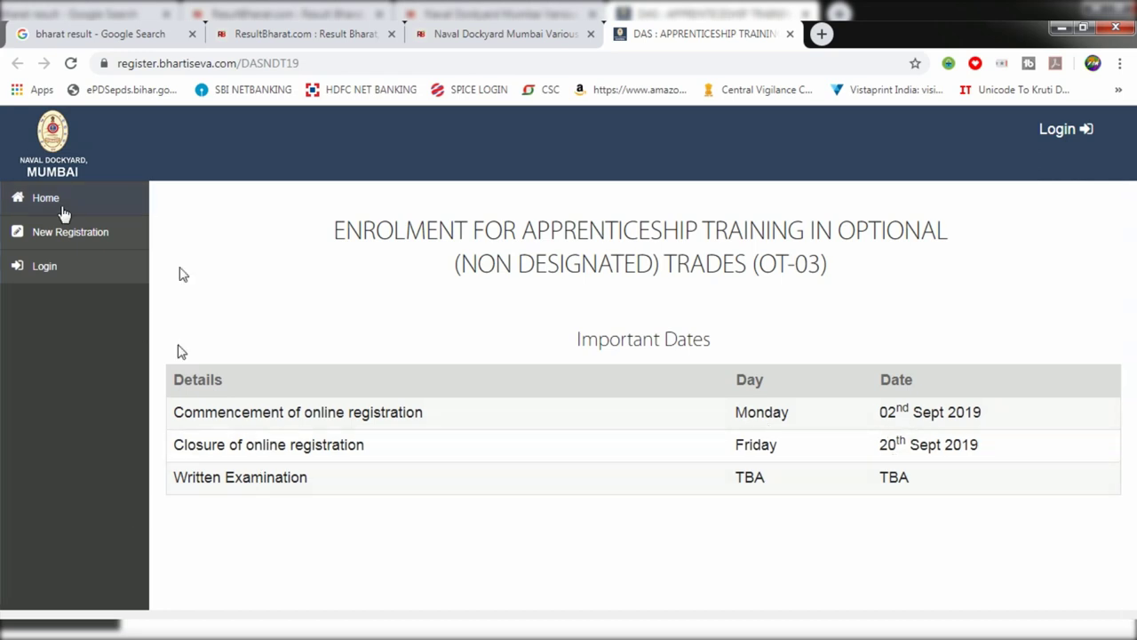
{"action": "left_click", "coordinate": [80, 231]}
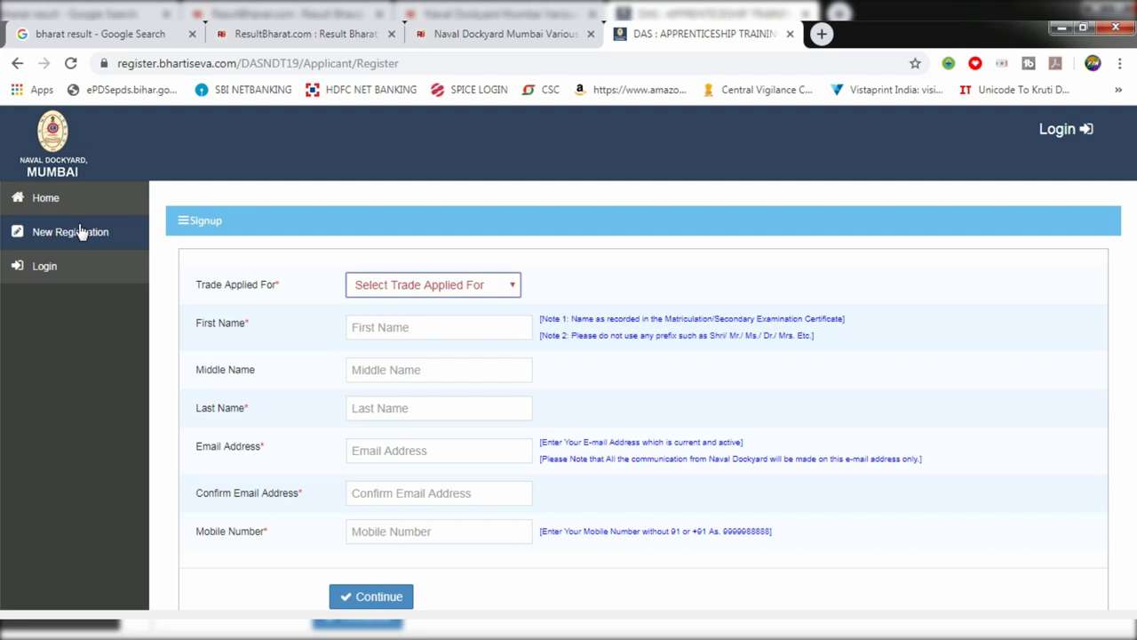
{"action": "left_click", "coordinate": [391, 286]}
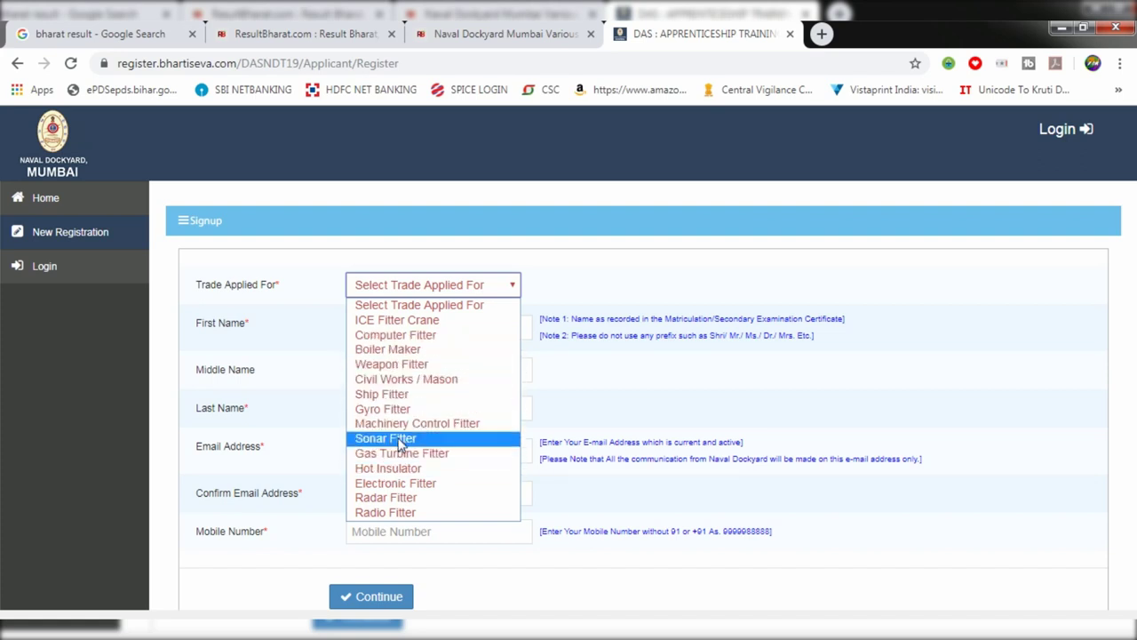
Step: Return to the ResultBharat vacancy notice to check which trades are offered
{"action": "left_click", "coordinate": [447, 35]}
Step: Scroll to the 300-post Non Designated Trade table, Boiler Maker through Ship Fitter
{"action": "scroll", "coordinate": [462, 304], "scroll_direction": "down", "scroll_amount": 7}
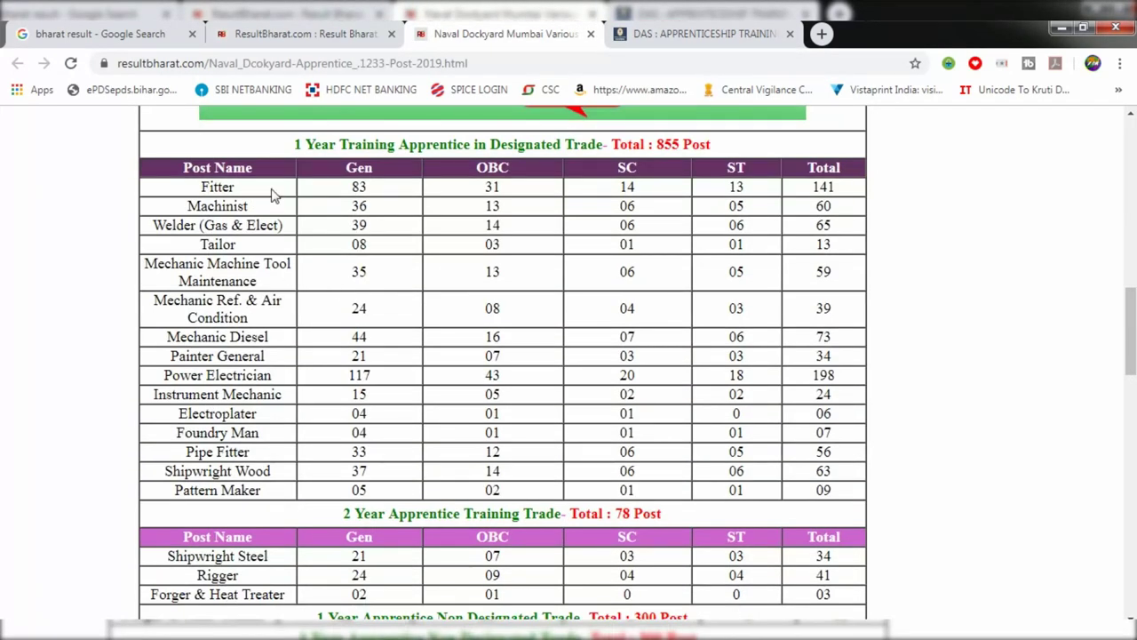
{"action": "scroll", "coordinate": [292, 287], "scroll_direction": "down", "scroll_amount": 3}
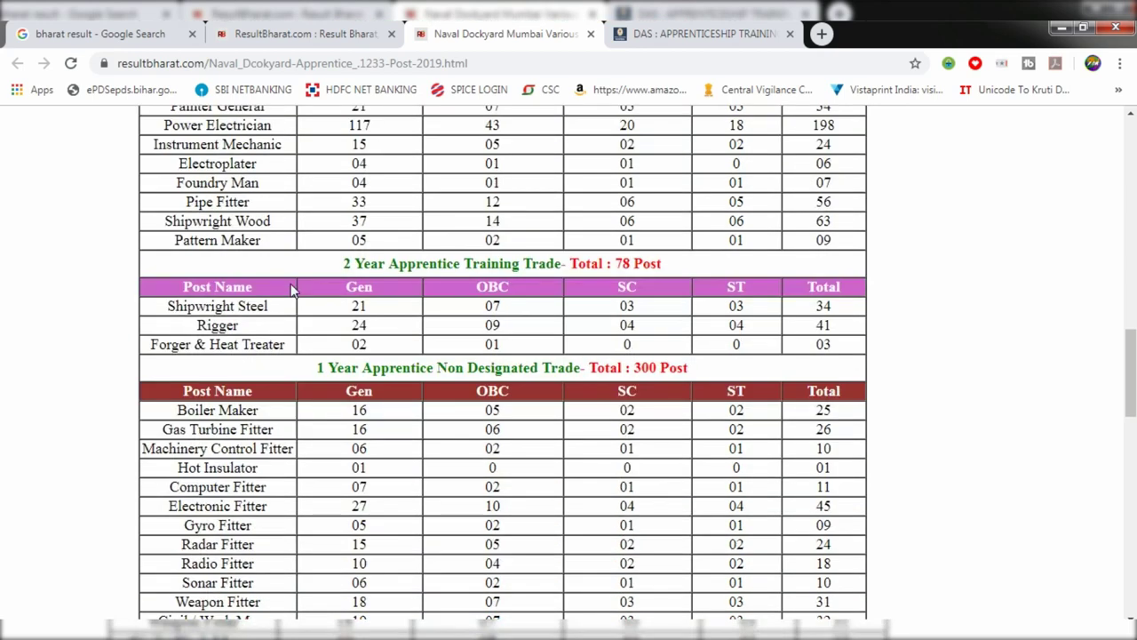
{"action": "scroll", "coordinate": [292, 287], "scroll_direction": "down", "scroll_amount": 1}
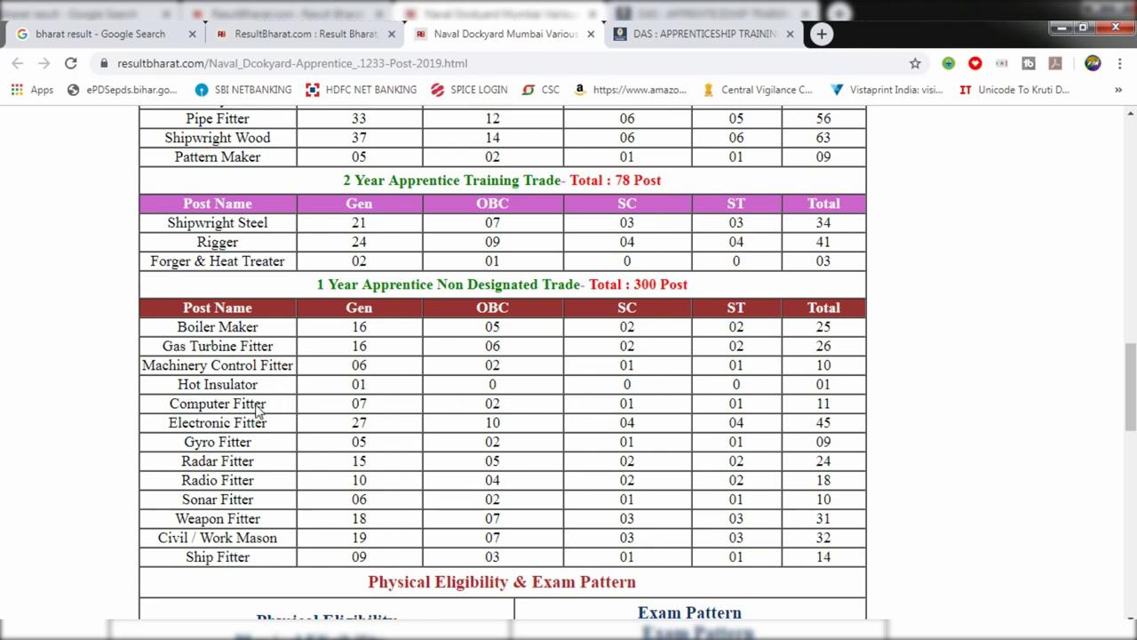
Step: Select Computer Fitter as the trade and autofill the name, email and mobile fields
{"action": "left_click", "coordinate": [646, 42]}
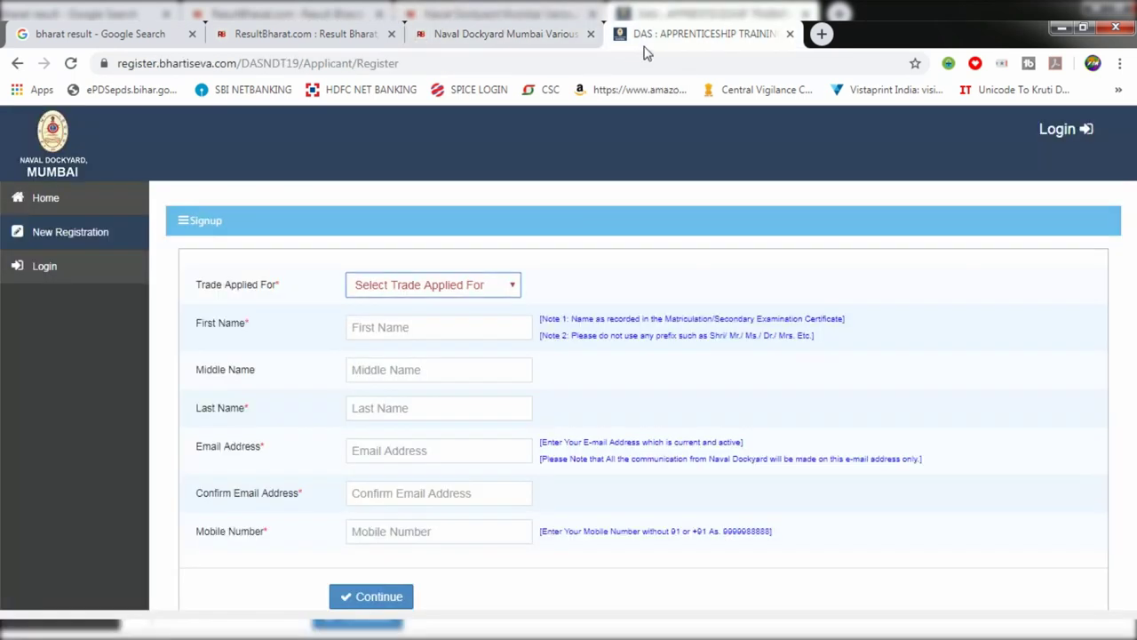
{"action": "left_click", "coordinate": [406, 284]}
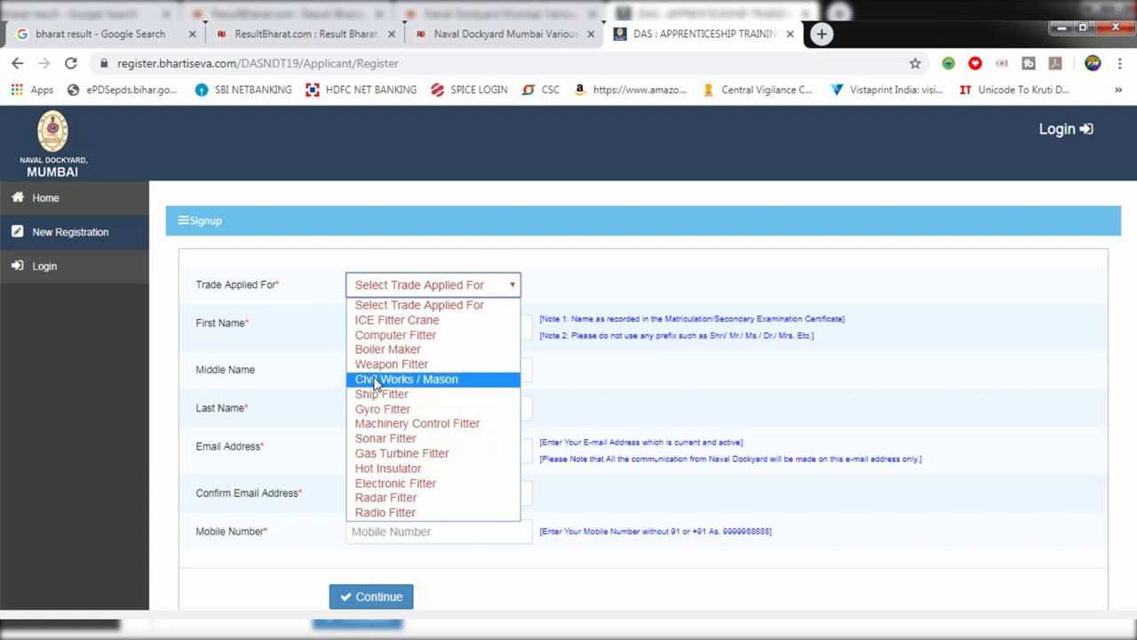
{"action": "left_click", "coordinate": [382, 341]}
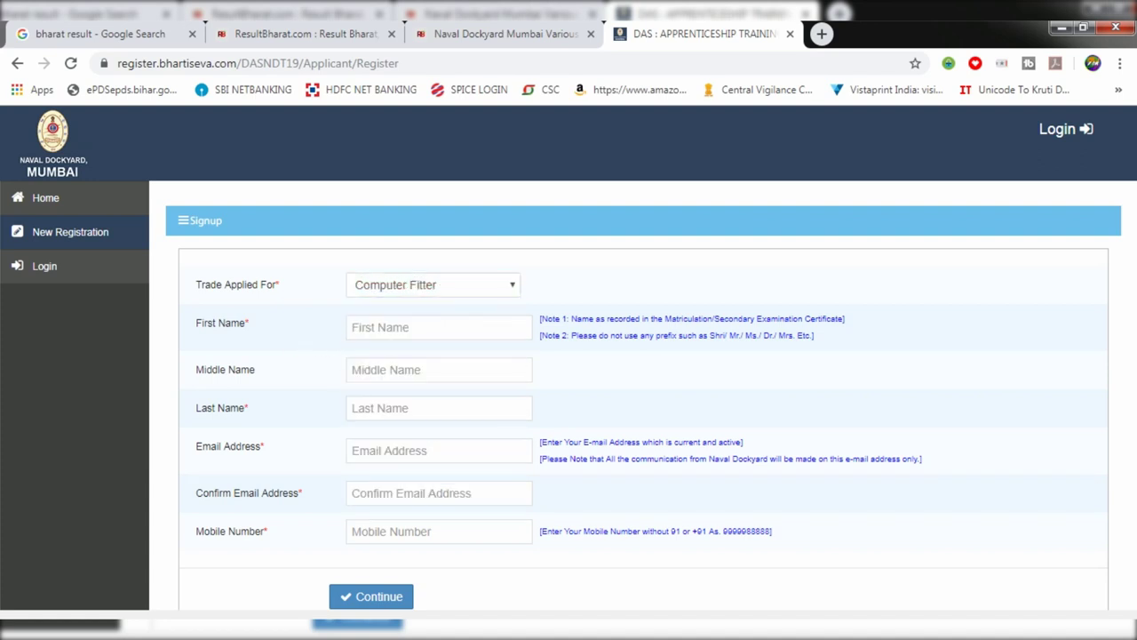
{"action": "left_click", "coordinate": [439, 326]}
{"action": "type", "text": "MD"}
{"action": "left_click", "coordinate": [525, 355]}
{"action": "key", "text": "Tab"}
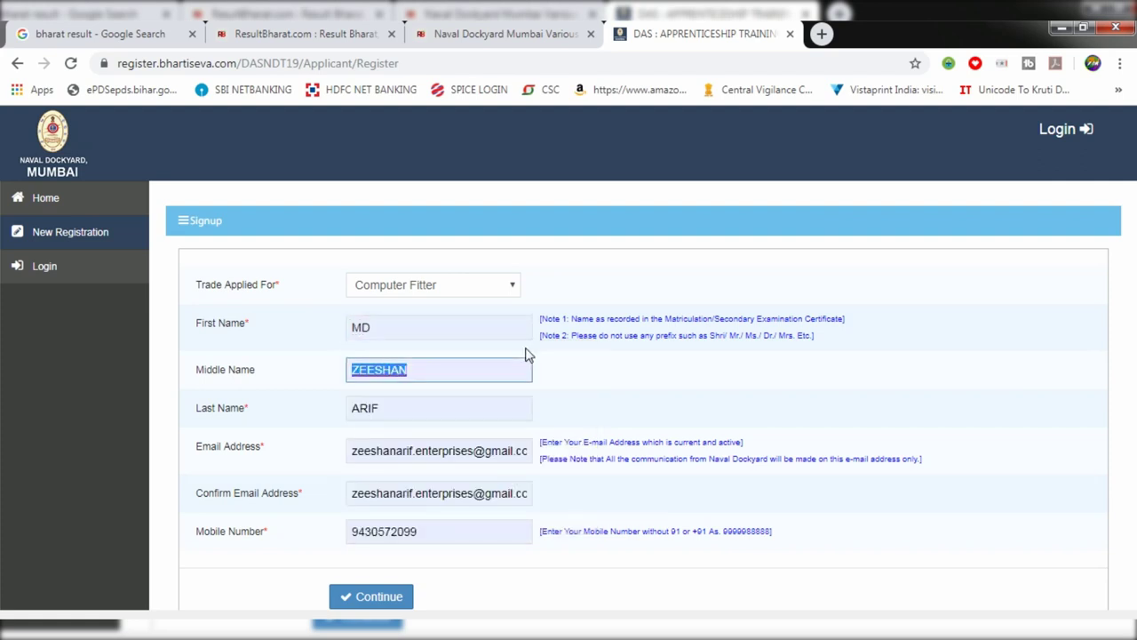
Step: Clear the autofilled Email, Confirm Email and Mobile Number fields
{"action": "left_click", "coordinate": [630, 372]}
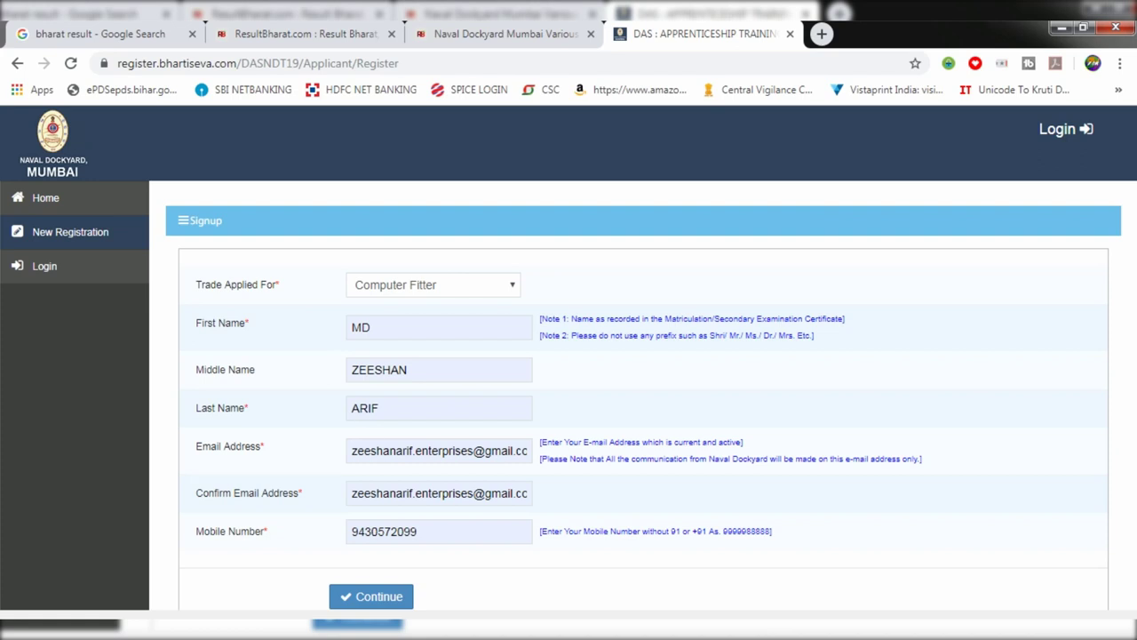
{"action": "left_click_drag", "start_coordinate": [376, 442], "coordinate": [516, 471]}
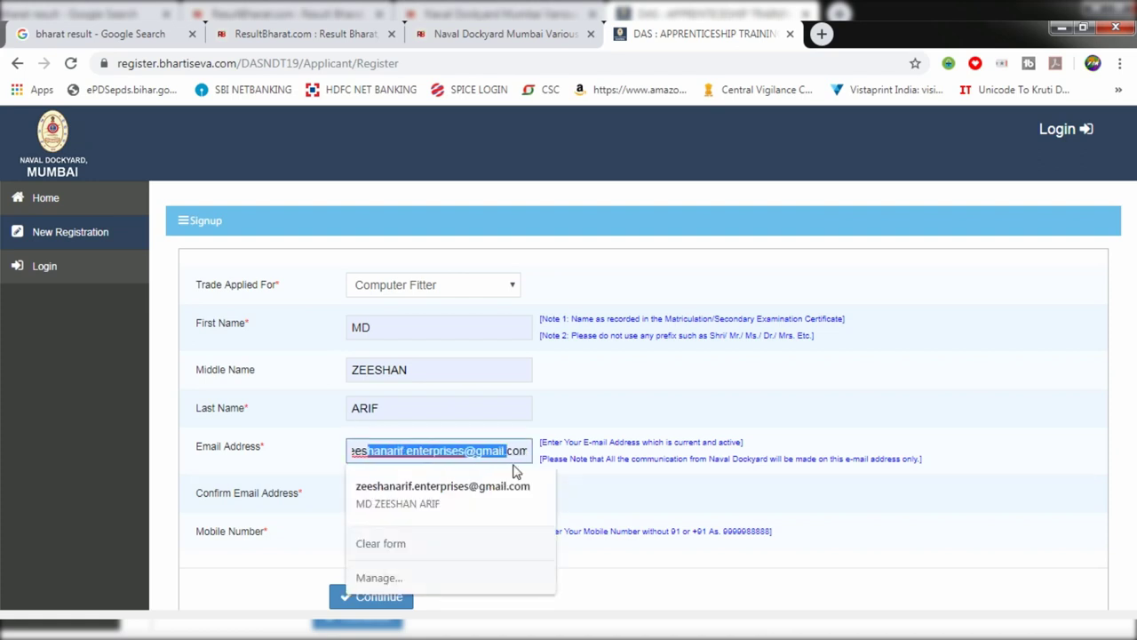
{"action": "key", "text": "BackSpace"}
{"action": "key", "text": "ctrl+a"}
{"action": "key", "text": "BackSpace"}
{"action": "left_click_drag", "start_coordinate": [365, 493], "coordinate": [525, 494]}
{"action": "key", "text": "BackSpace"}
{"action": "double_click", "coordinate": [382, 531]}
{"action": "key", "text": "BackSpace"}
{"action": "double_click", "coordinate": [366, 493]}
{"action": "key", "text": "BackSpace"}
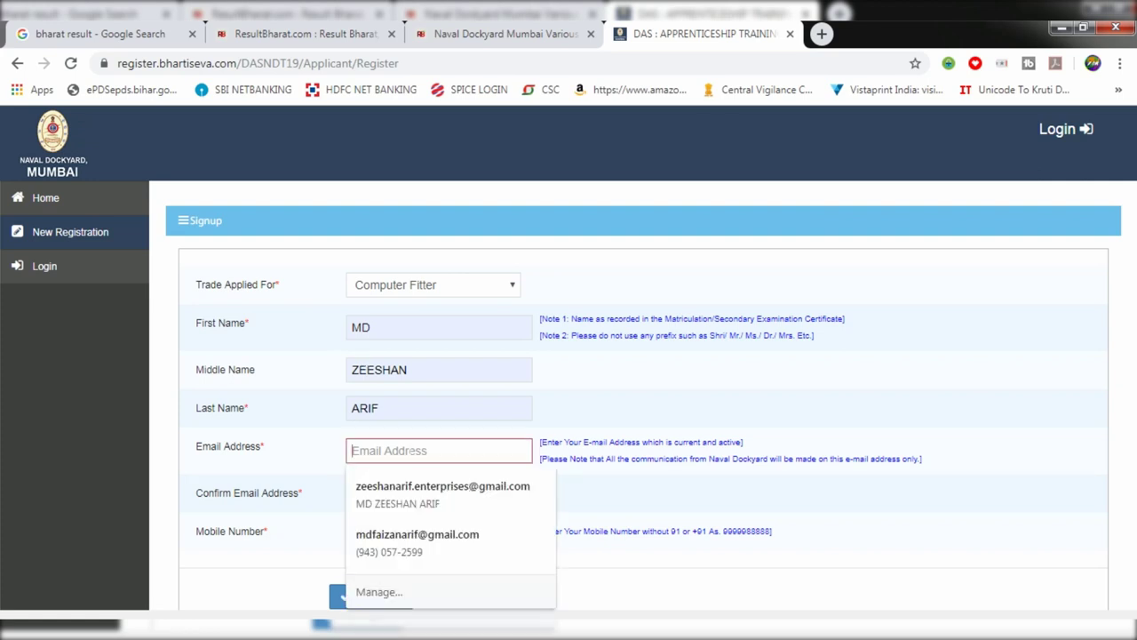
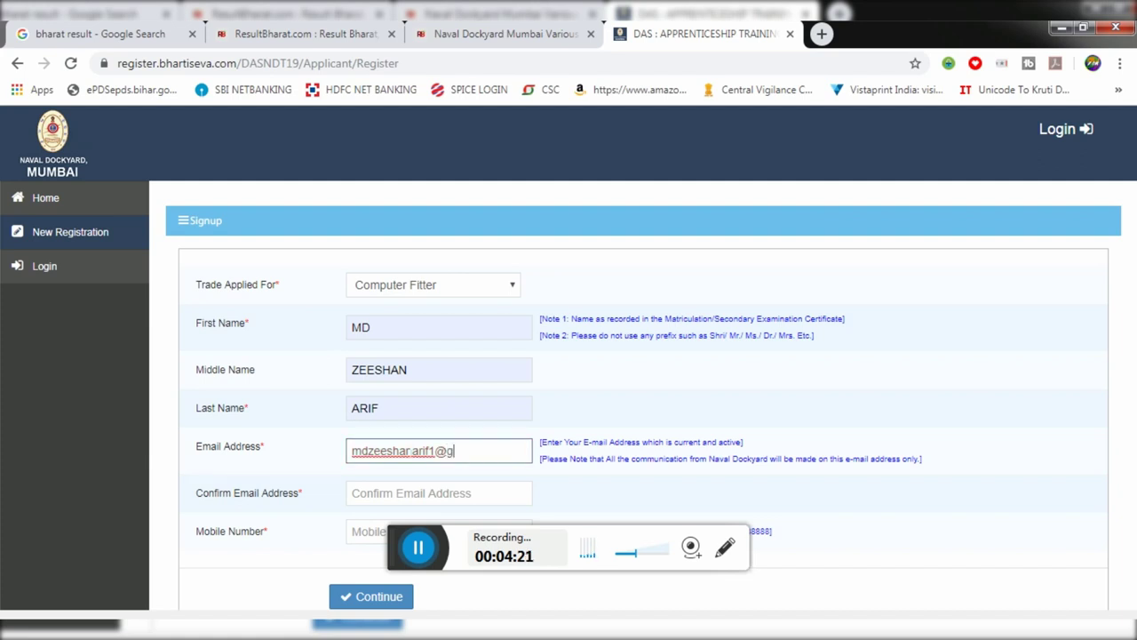
Step: Enter the applicant's other email address in the Email Address field
{"action": "left_click", "coordinate": [328, 463]}
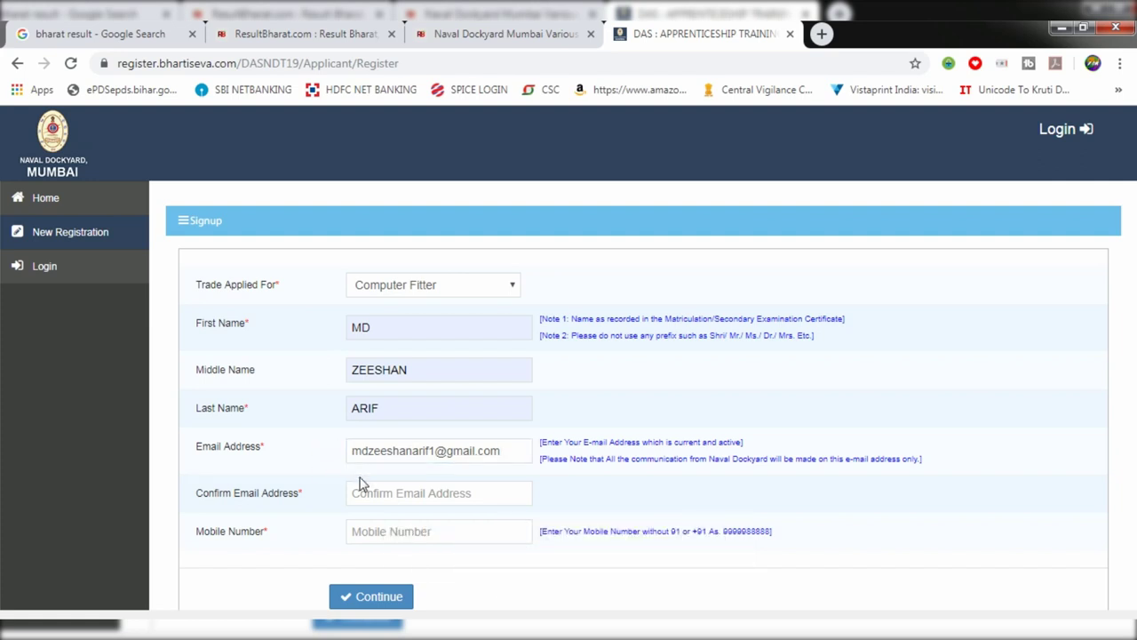
{"action": "left_click", "coordinate": [374, 494]}
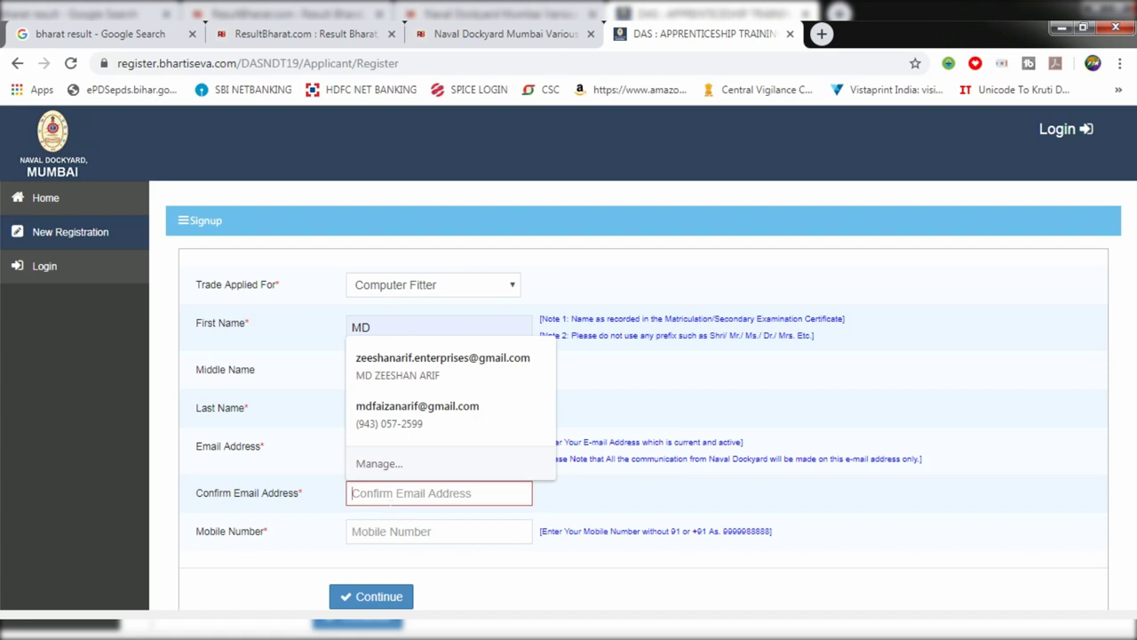
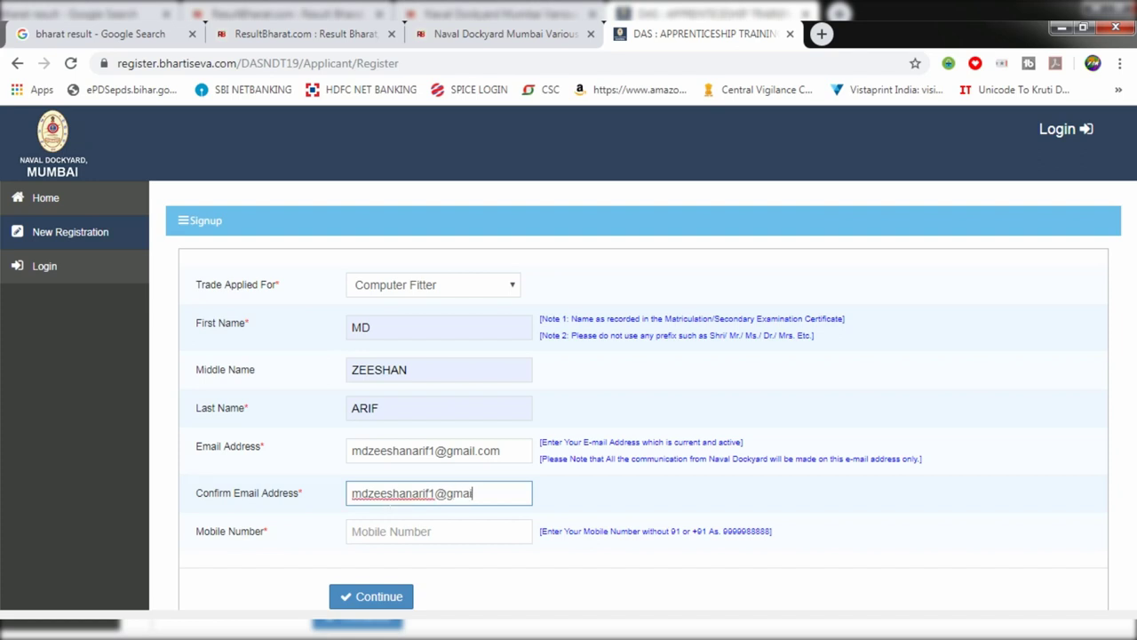
Step: Retype the applicant's email address in the Confirm Email Address field
{"action": "left_click", "coordinate": [325, 508]}
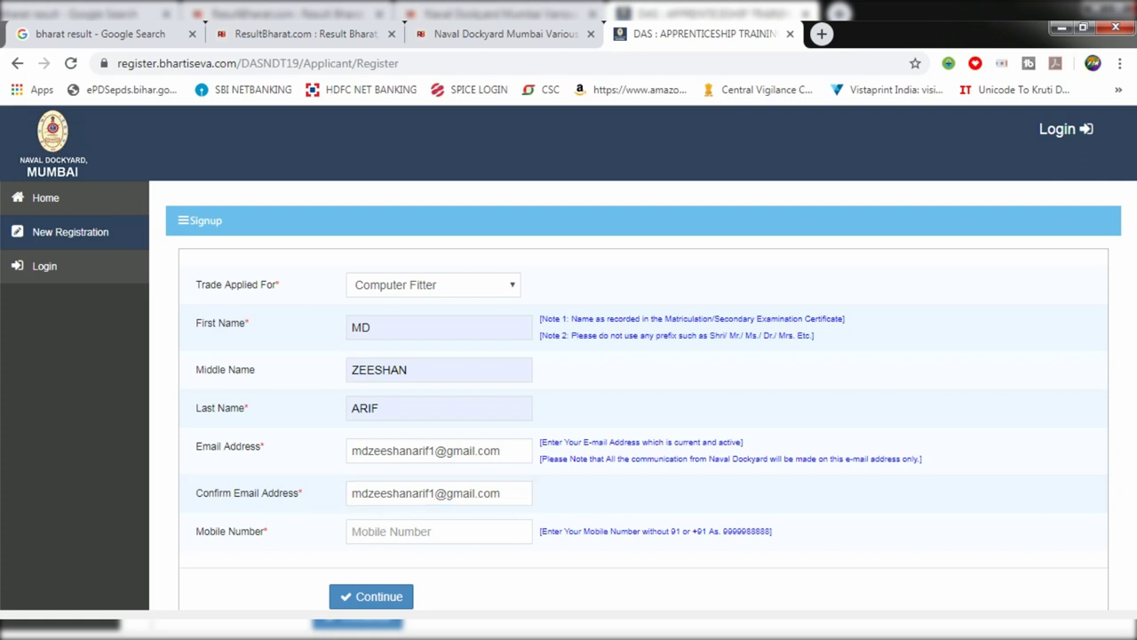
{"action": "scroll", "coordinate": [444, 456], "scroll_direction": "down", "scroll_amount": 1}
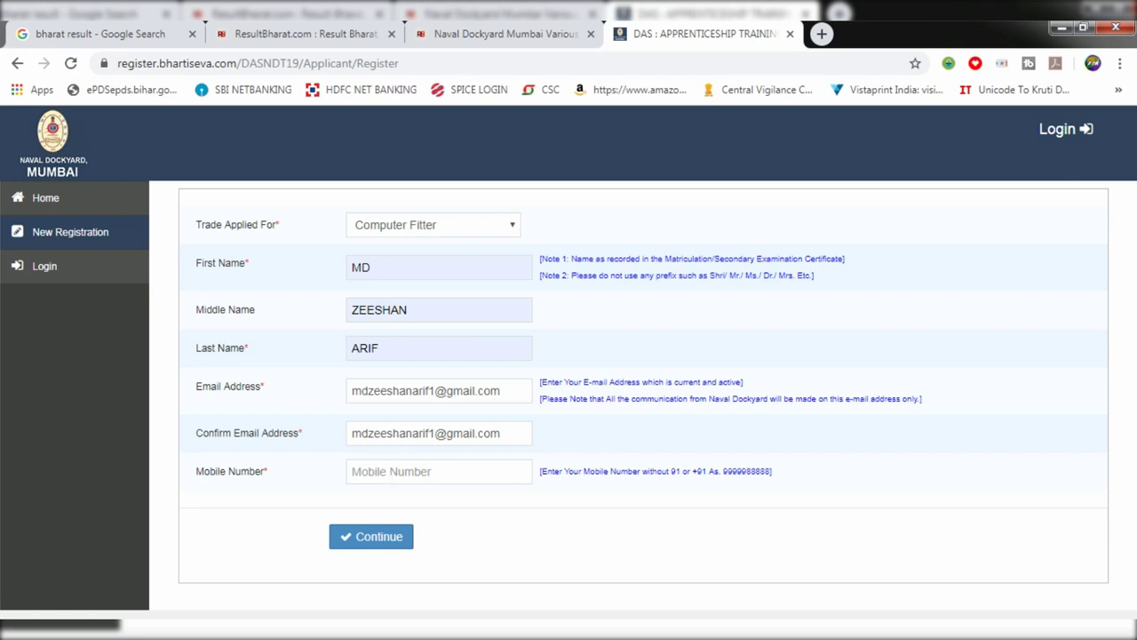
Step: Enter the applicant's mobile number, dismiss the password alert, and submit the signup form
{"action": "left_click", "coordinate": [388, 474]}
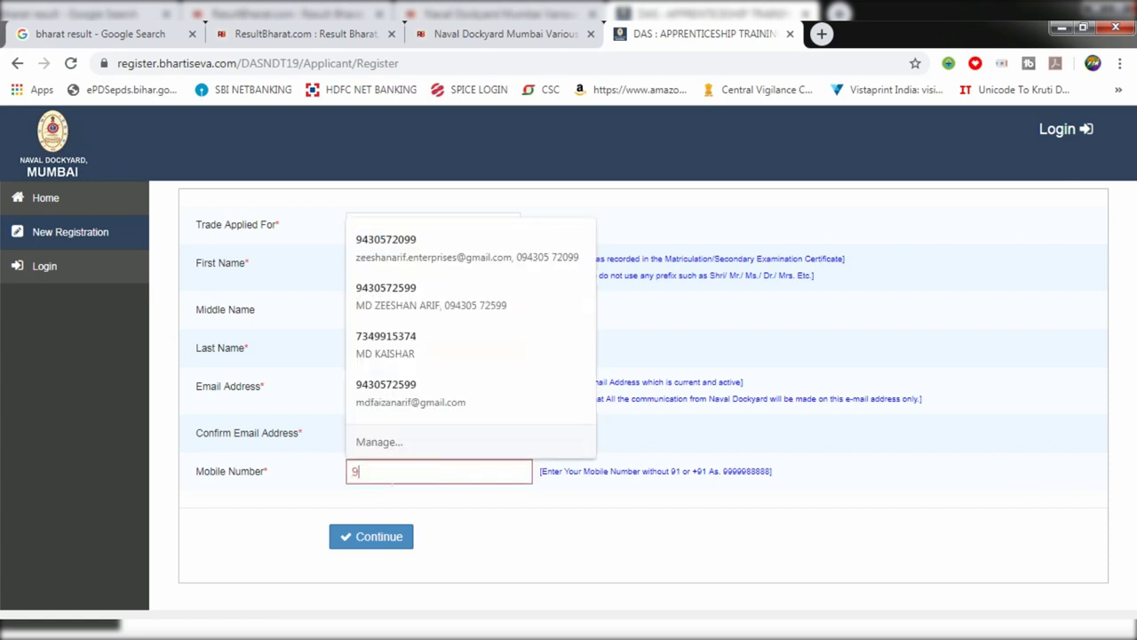
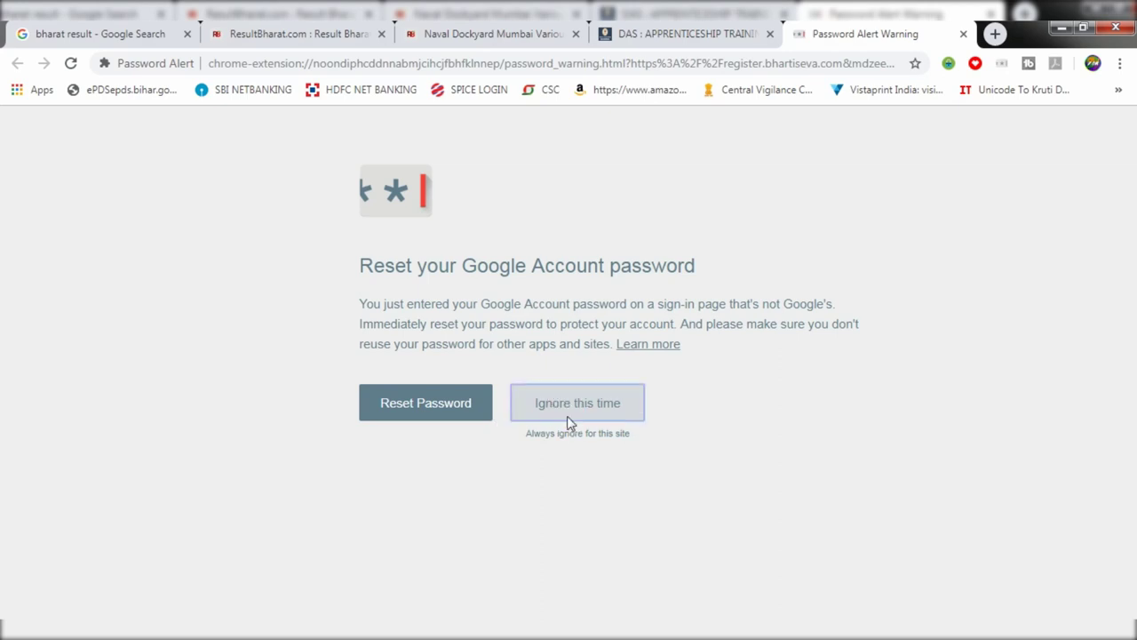
{"action": "left_click", "coordinate": [567, 416]}
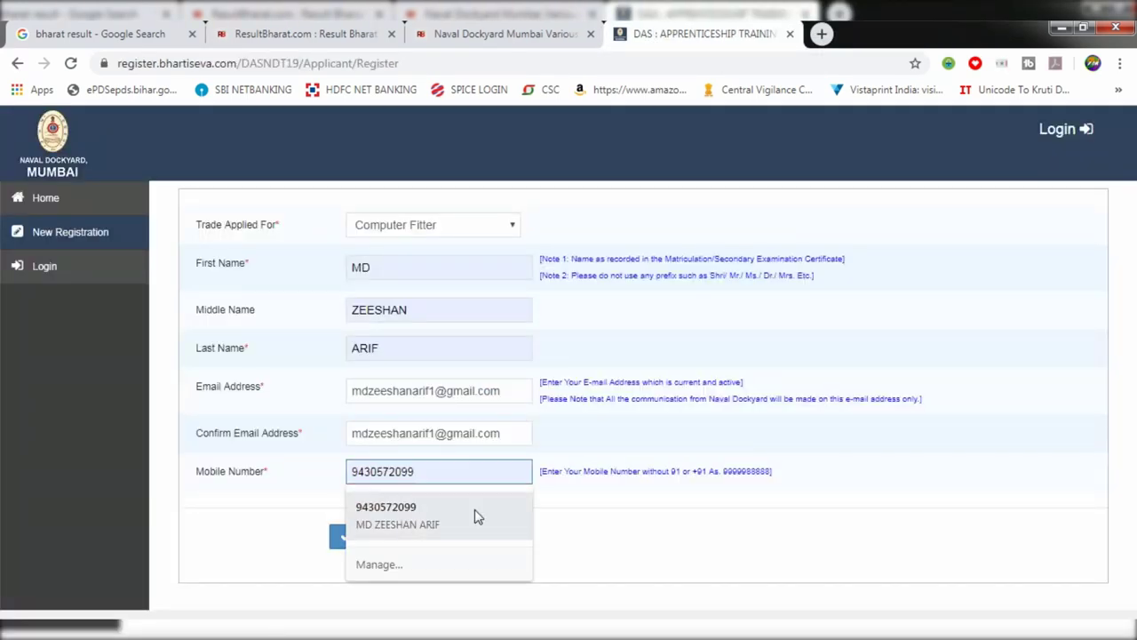
{"action": "left_click", "coordinate": [326, 503]}
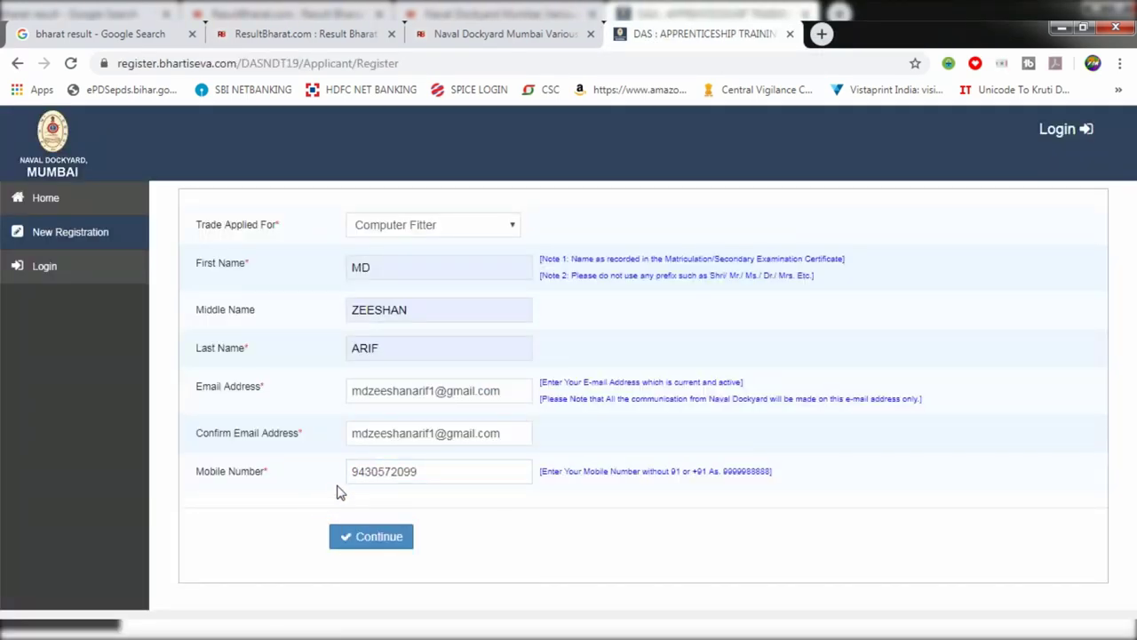
{"action": "left_click", "coordinate": [373, 544]}
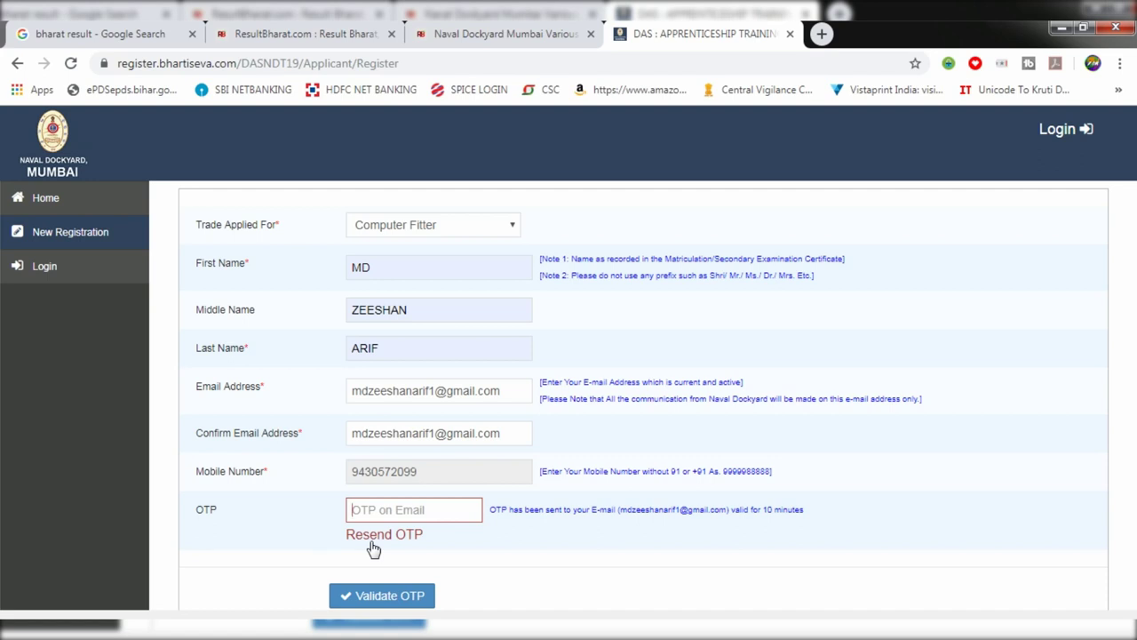
Step: Enter the OTP received by email and validate it
{"action": "left_click", "coordinate": [373, 509]}
{"action": "left_click", "coordinate": [416, 510]}
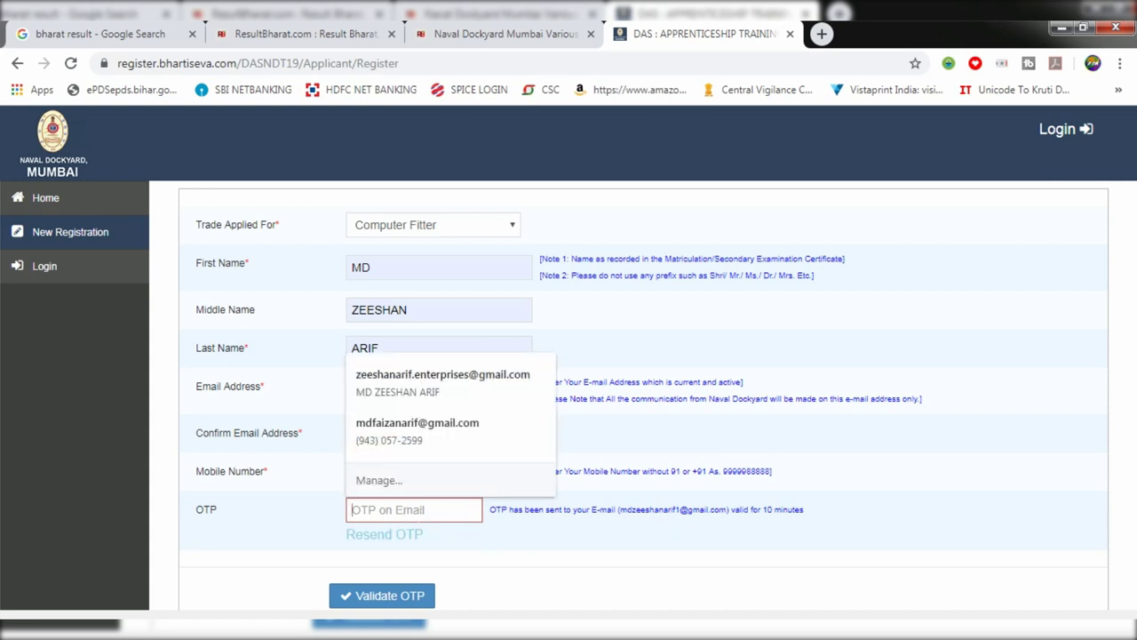
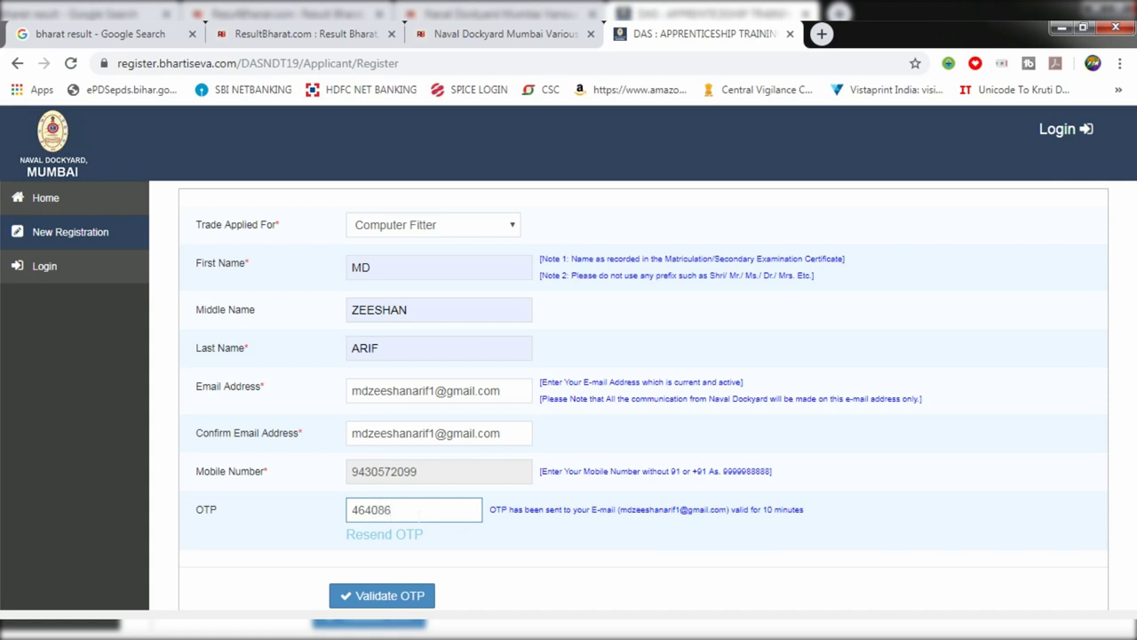
{"action": "scroll", "coordinate": [488, 559], "scroll_direction": "down", "scroll_amount": 1}
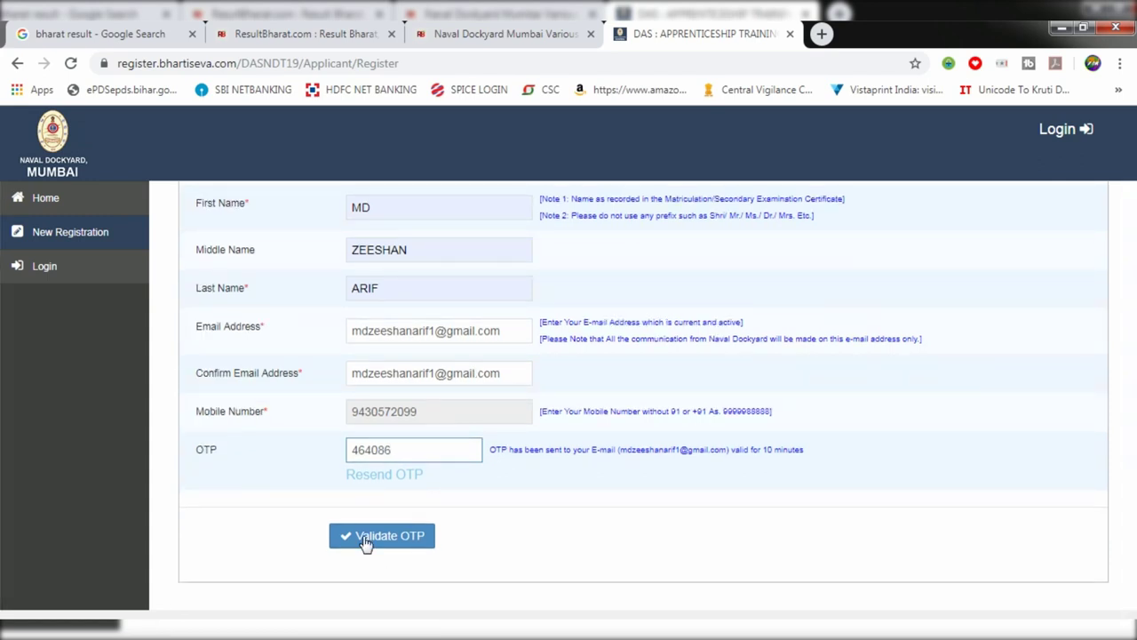
{"action": "left_click", "coordinate": [364, 539]}
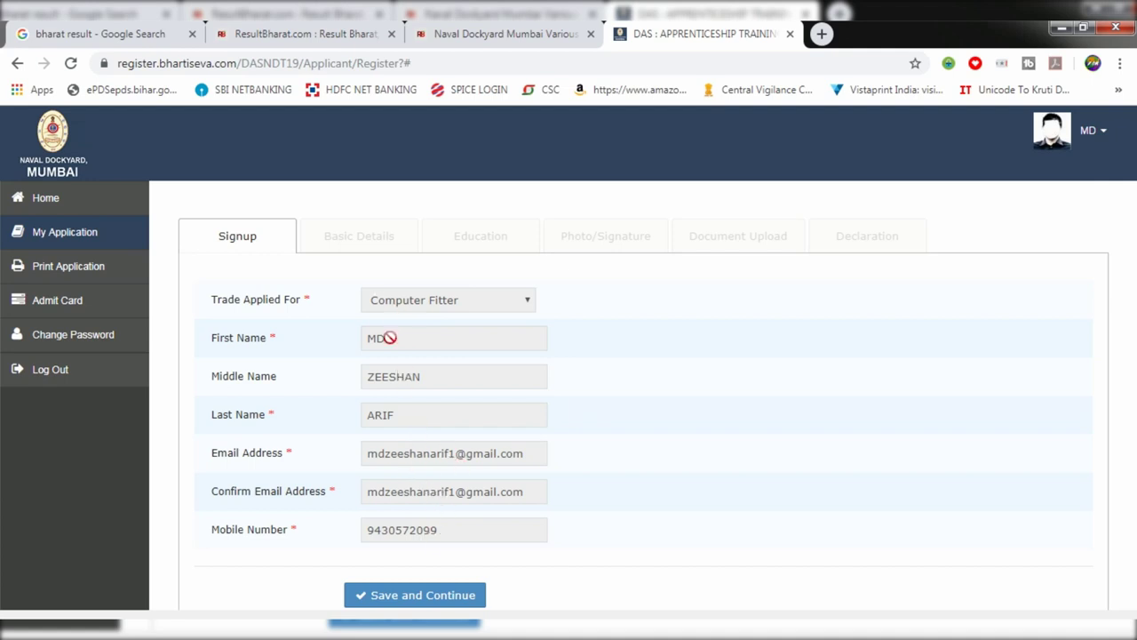
Step: Save the signup, then choose ICT System Maintenance trade, General category and Male gender
{"action": "scroll", "coordinate": [483, 437], "scroll_direction": "down", "scroll_amount": 2}
{"action": "left_click", "coordinate": [393, 536]}
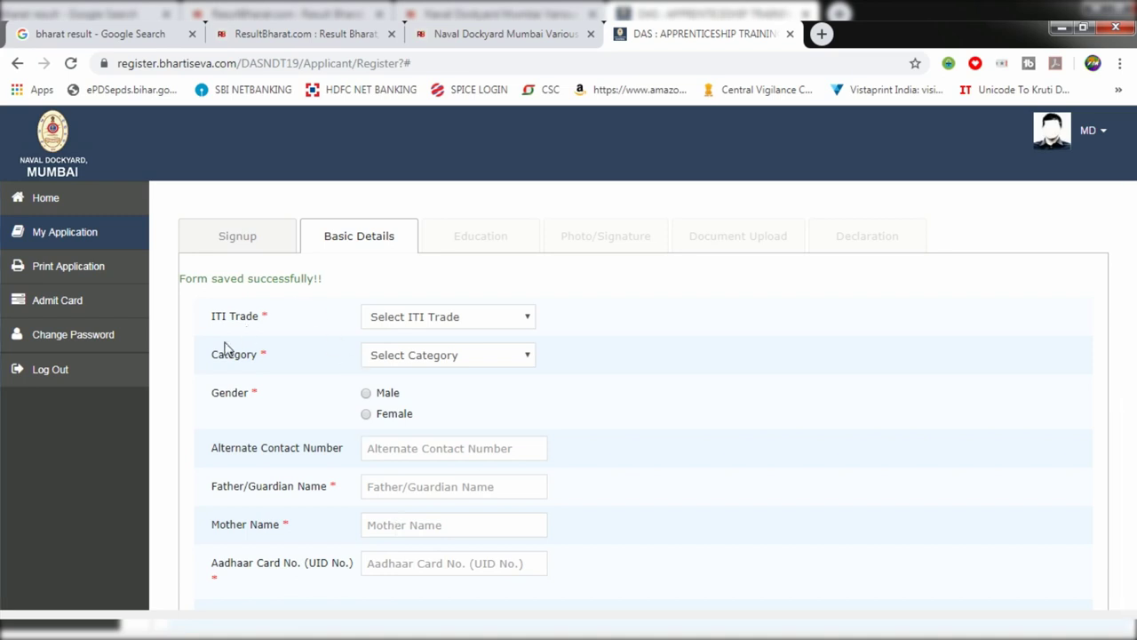
{"action": "left_click", "coordinate": [373, 321]}
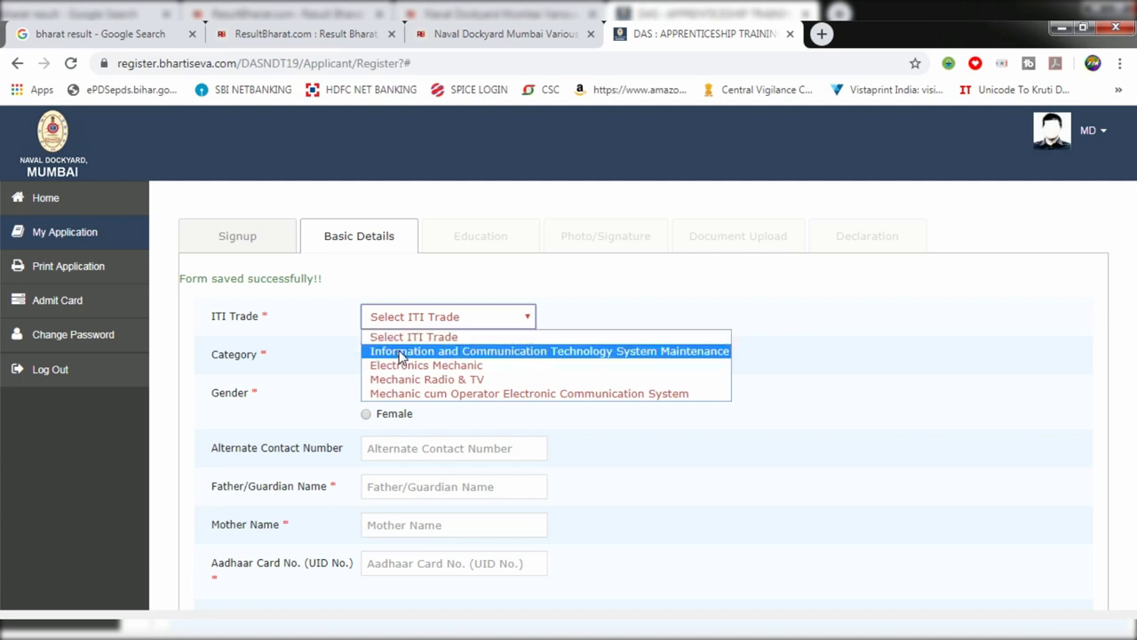
{"action": "left_click", "coordinate": [400, 356]}
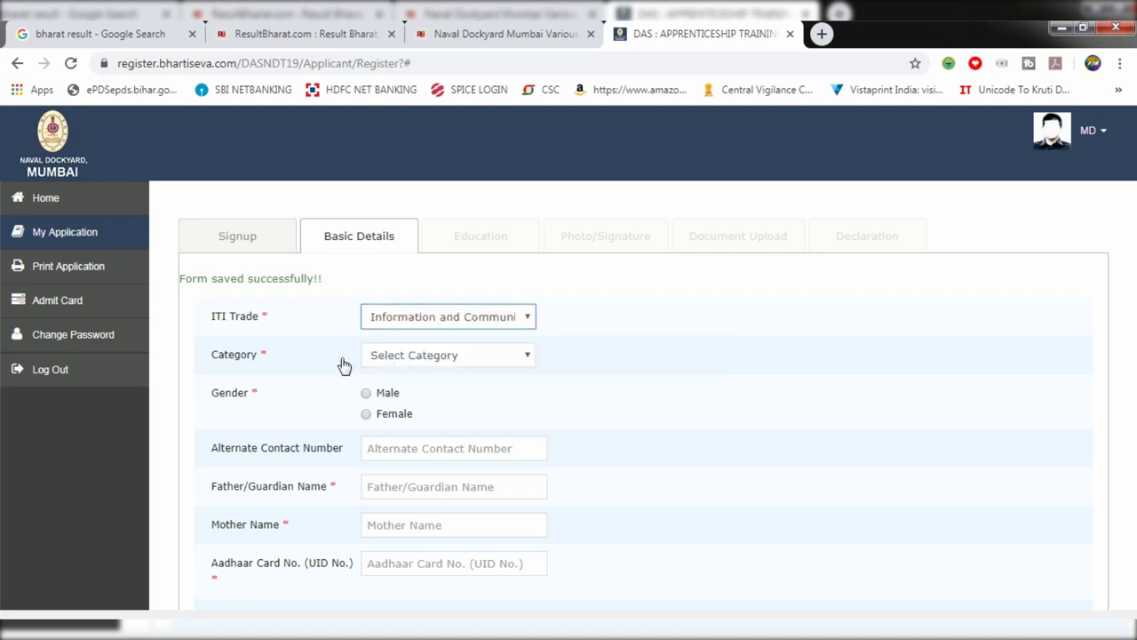
{"action": "left_click", "coordinate": [430, 359]}
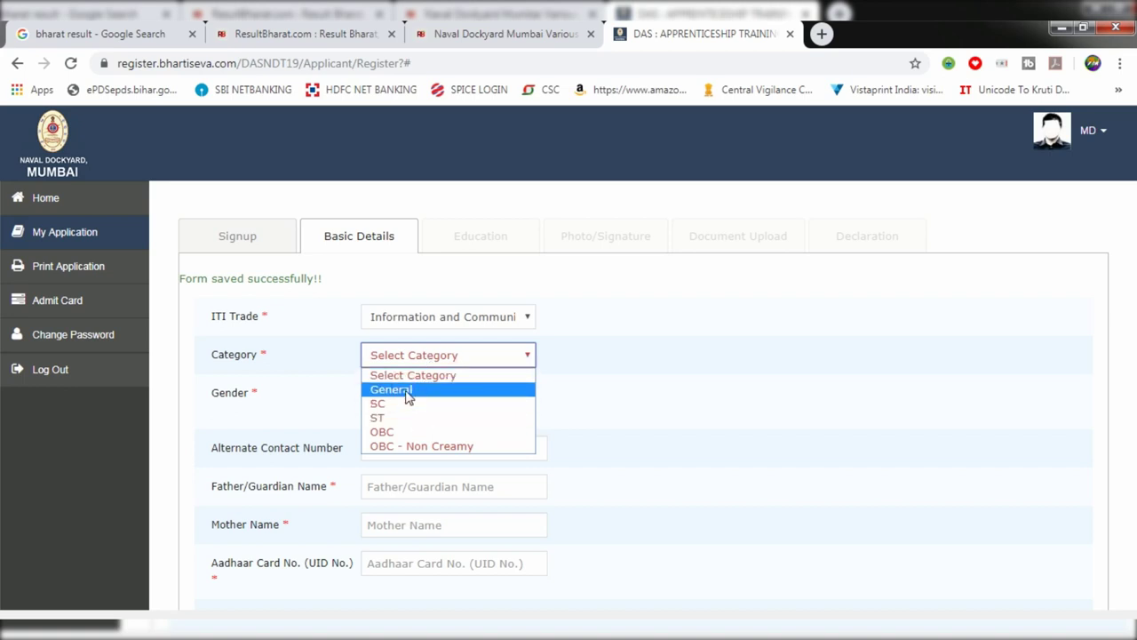
{"action": "left_click", "coordinate": [408, 396]}
{"action": "left_click", "coordinate": [366, 393]}
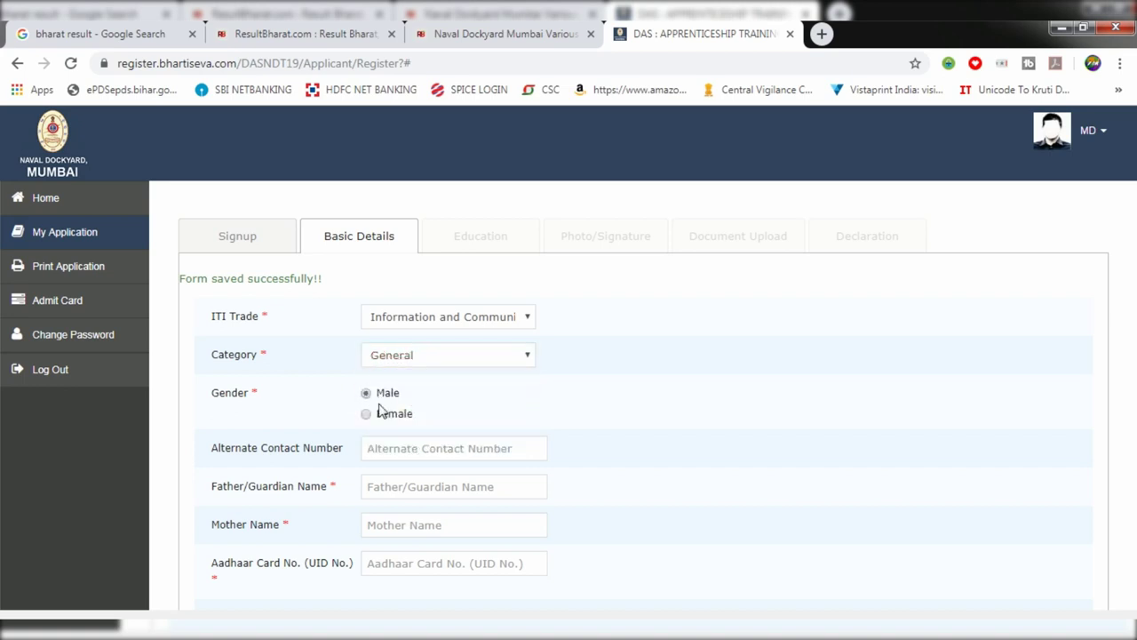
{"action": "scroll", "coordinate": [382, 409], "scroll_direction": "down", "scroll_amount": 2}
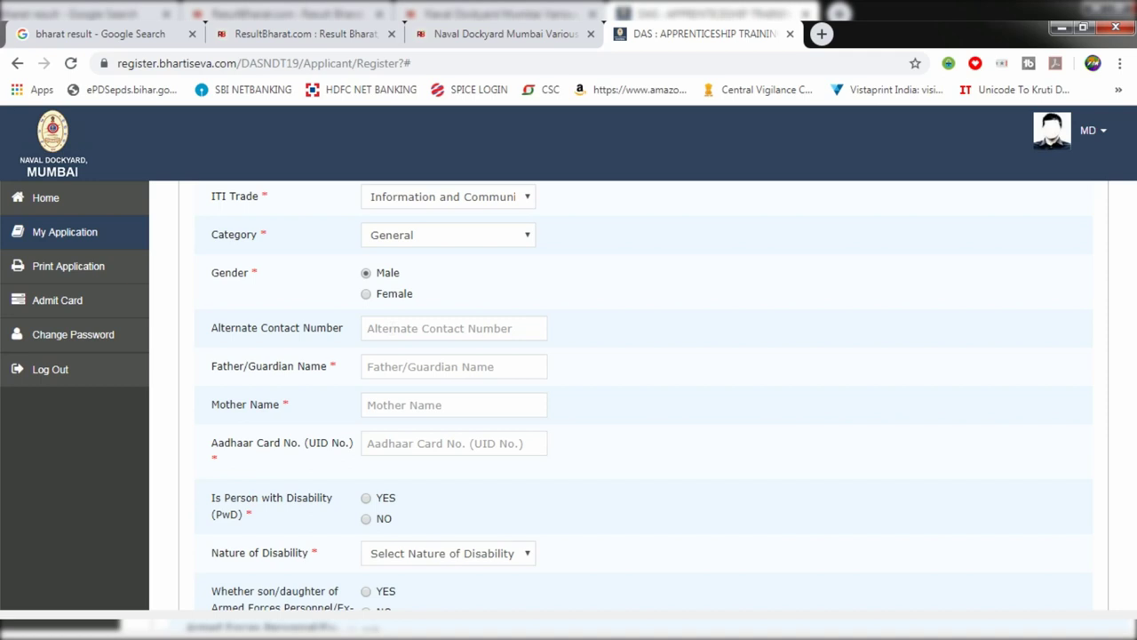
Step: Enter the Father/Guardian name and the Mother name in Basic Details
{"action": "left_click", "coordinate": [417, 366]}
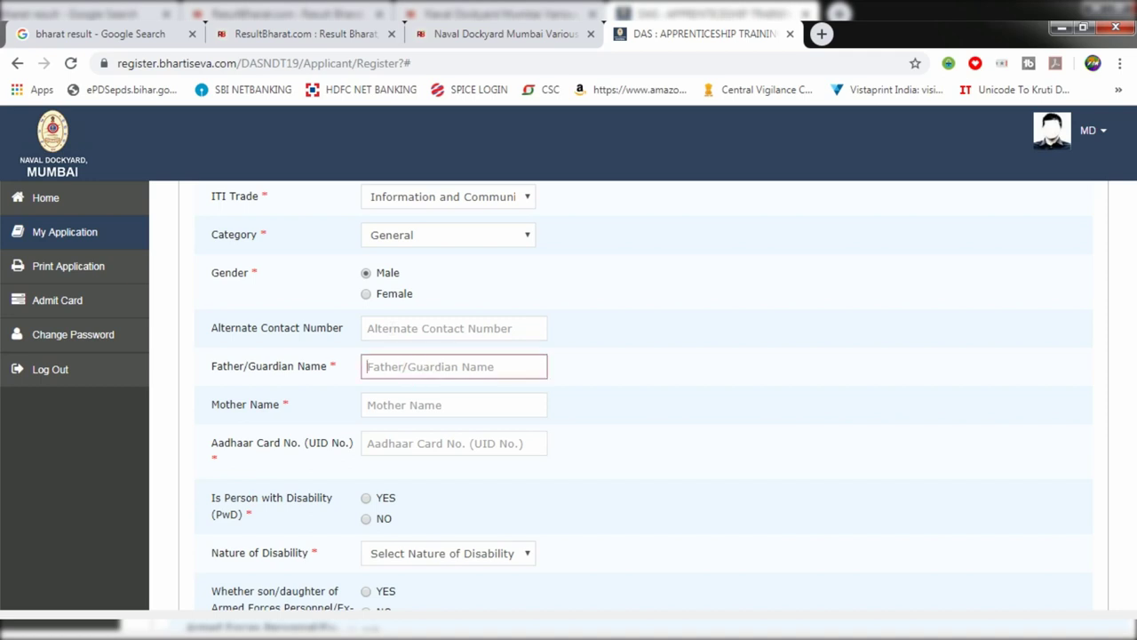
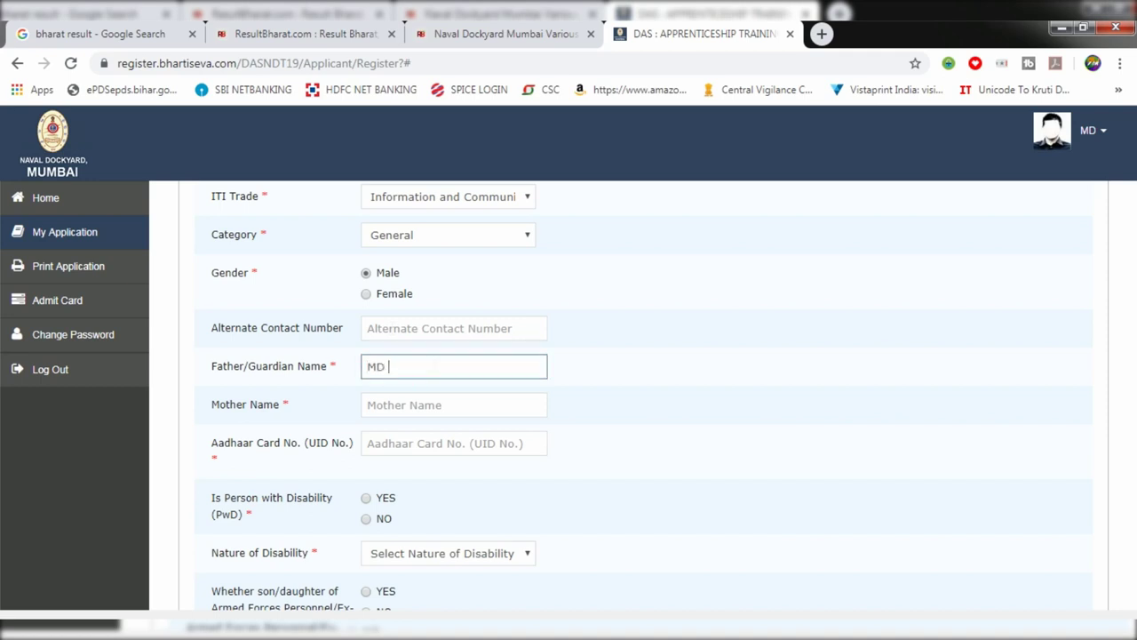
{"action": "key", "text": "shift+Left"}
{"action": "key", "text": "shift+Left"}
{"action": "key", "text": "shift+Left"}
{"action": "key", "text": "shift+Left"}
{"action": "key", "text": "shift+Left"}
{"action": "key", "text": "BackSpace"}
{"action": "key", "text": "BackSpace"}
{"action": "key", "text": "BackSpace"}
{"action": "key", "text": "Tab"}
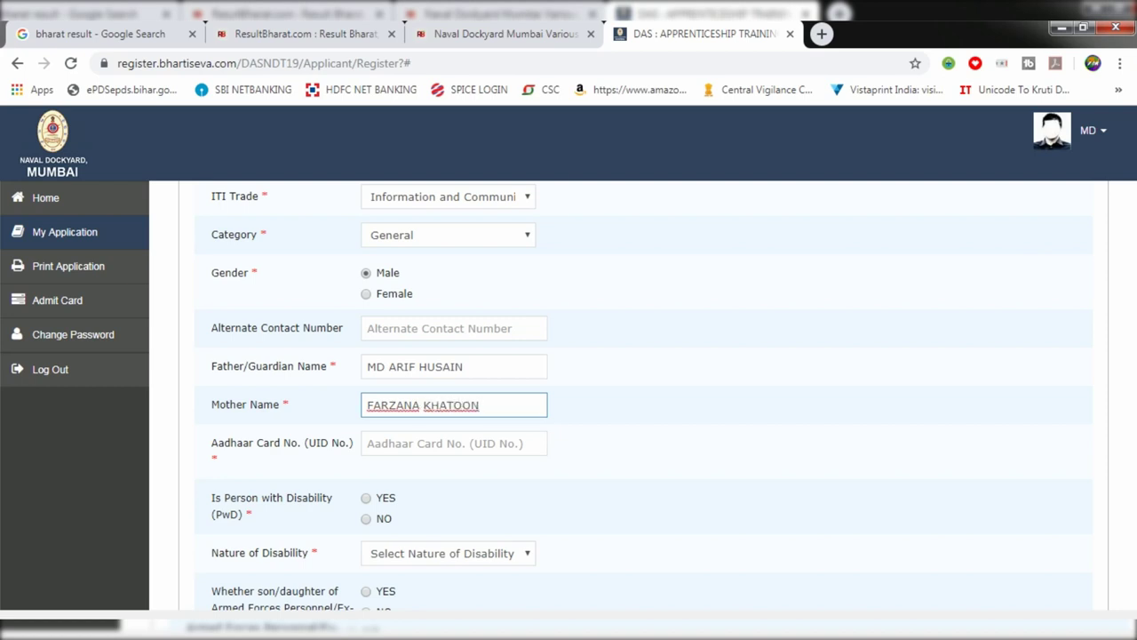
Step: Answer No to the disability, armed forces parent and defence civilian parent questions
{"action": "scroll", "coordinate": [445, 456], "scroll_direction": "down", "scroll_amount": 1}
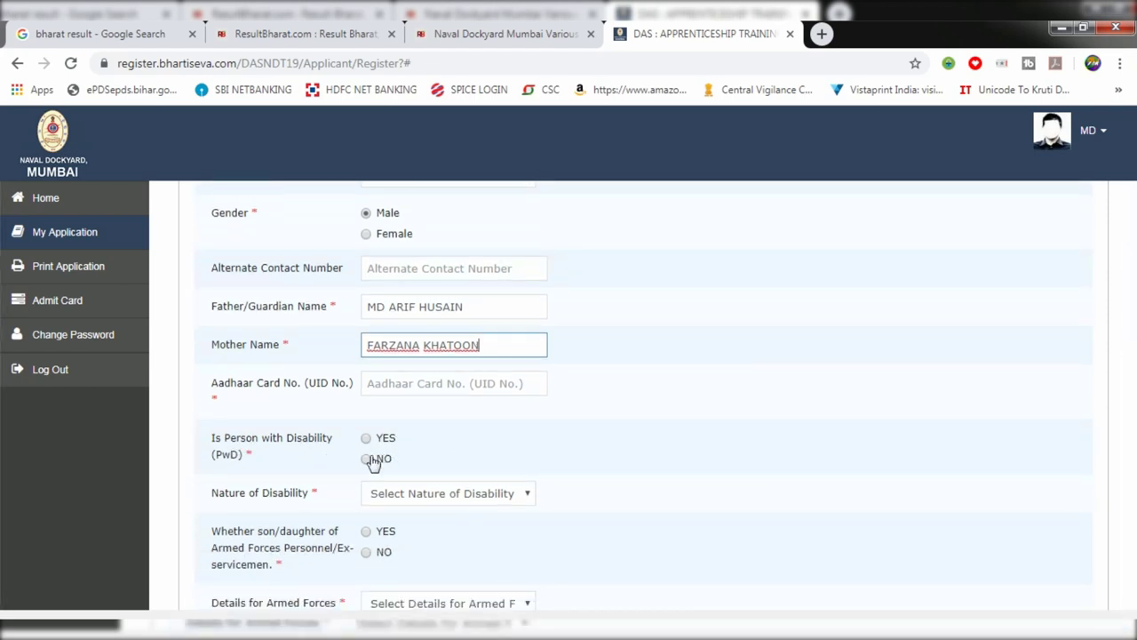
{"action": "scroll", "coordinate": [380, 464], "scroll_direction": "down", "scroll_amount": 1}
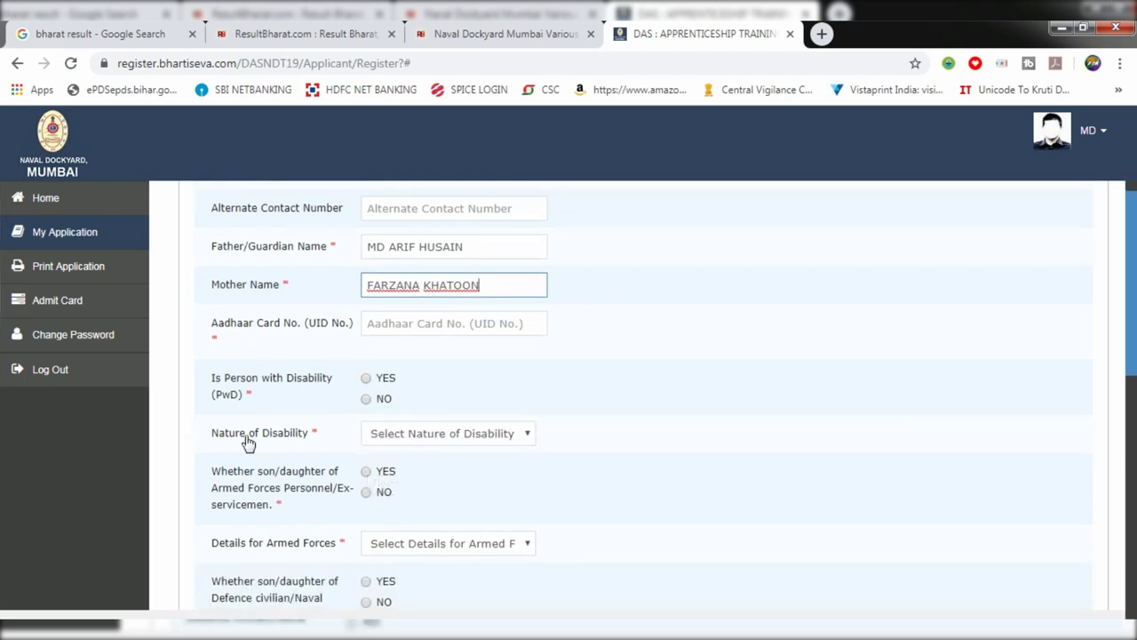
{"action": "left_click", "coordinate": [399, 432]}
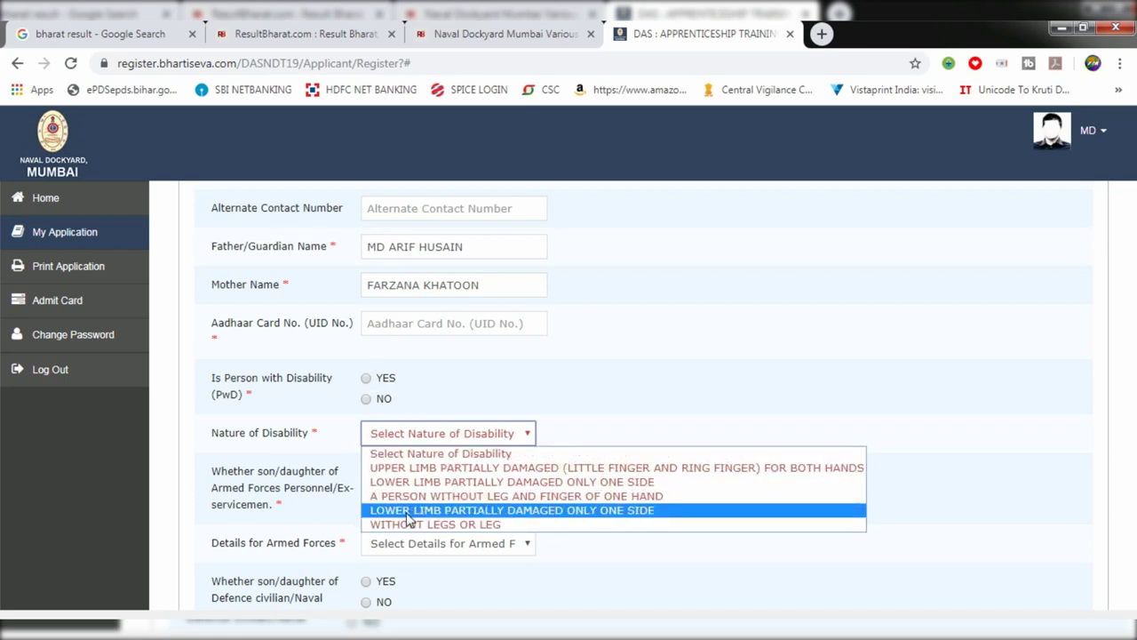
{"action": "left_click", "coordinate": [548, 453]}
{"action": "scroll", "coordinate": [450, 435], "scroll_direction": "down", "scroll_amount": 1}
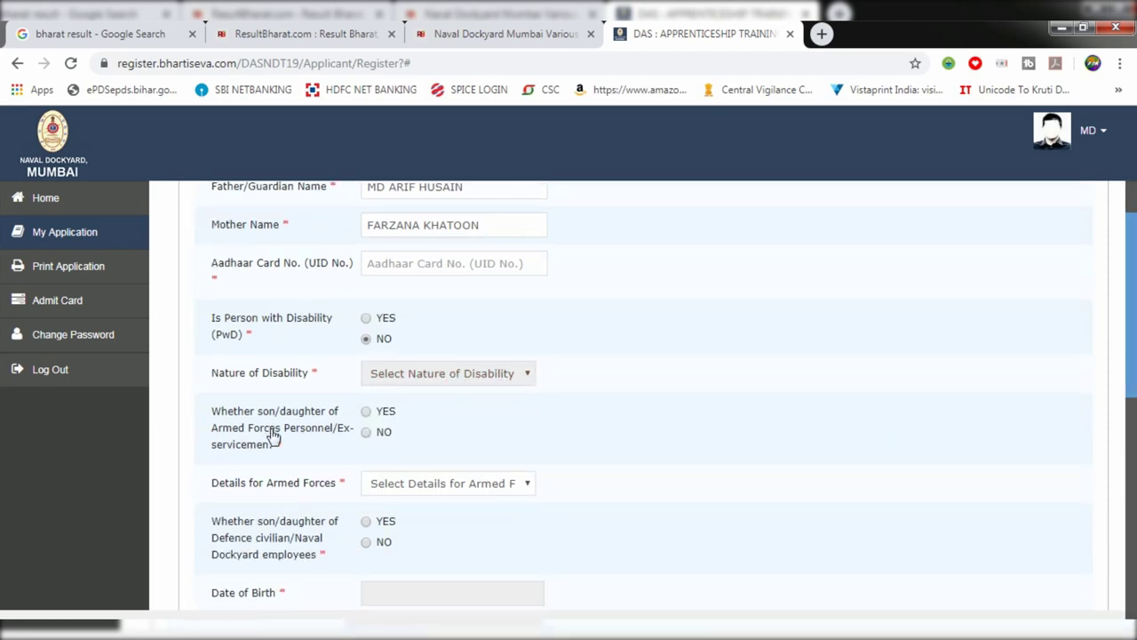
{"action": "left_click", "coordinate": [367, 432]}
{"action": "scroll", "coordinate": [372, 436], "scroll_direction": "down", "scroll_amount": 1}
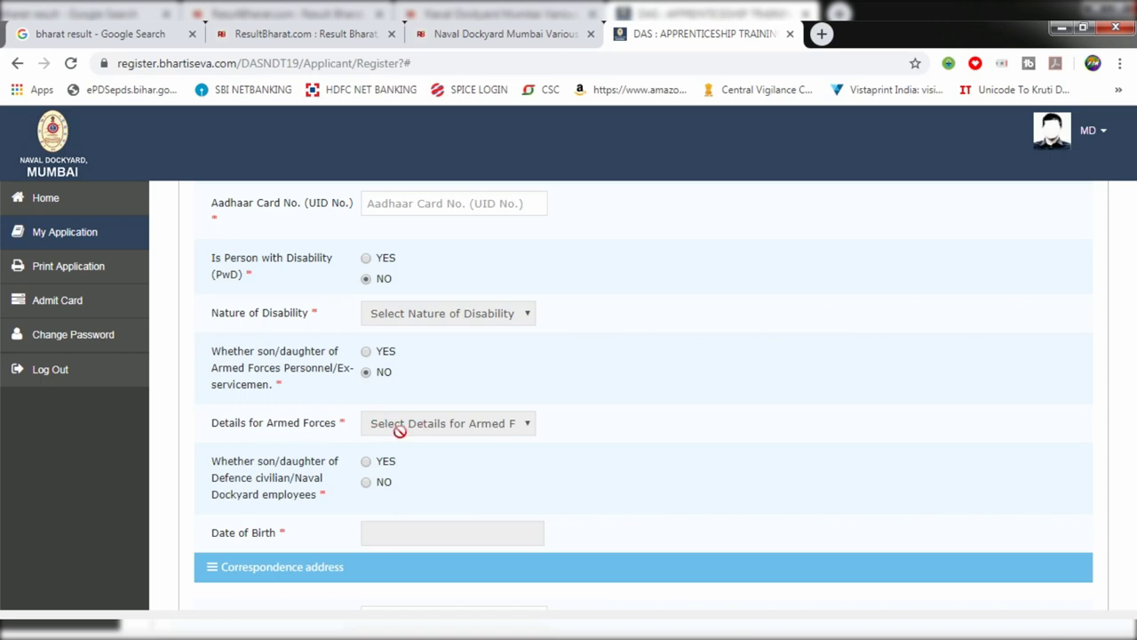
{"action": "scroll", "coordinate": [399, 430], "scroll_direction": "down", "scroll_amount": 1}
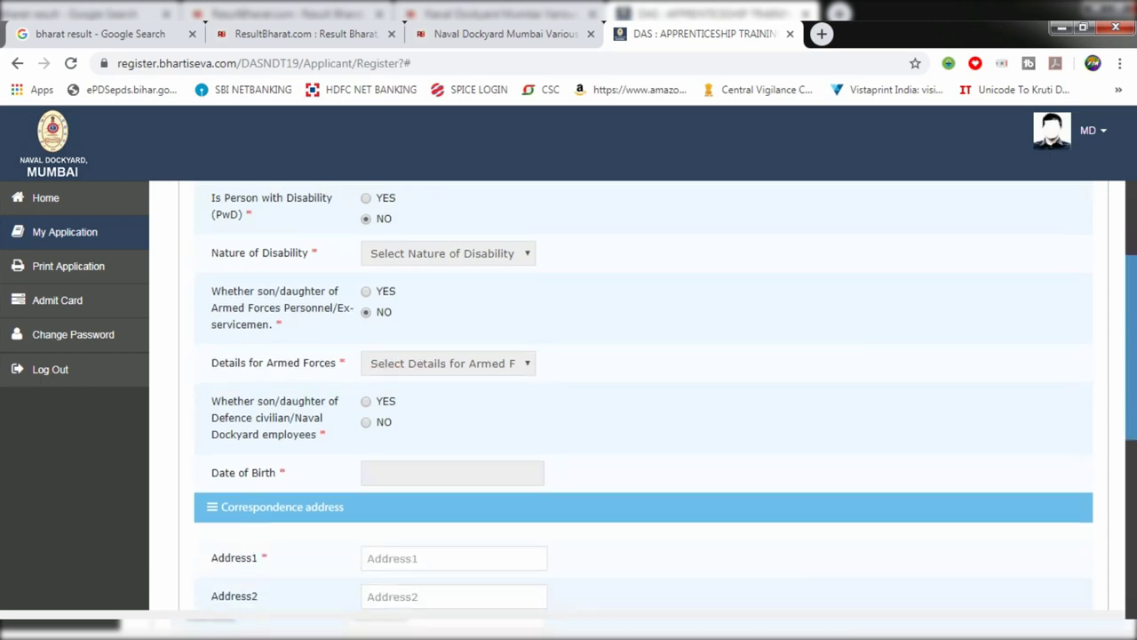
{"action": "left_click", "coordinate": [366, 423]}
{"action": "scroll", "coordinate": [368, 430], "scroll_direction": "down", "scroll_amount": 1}
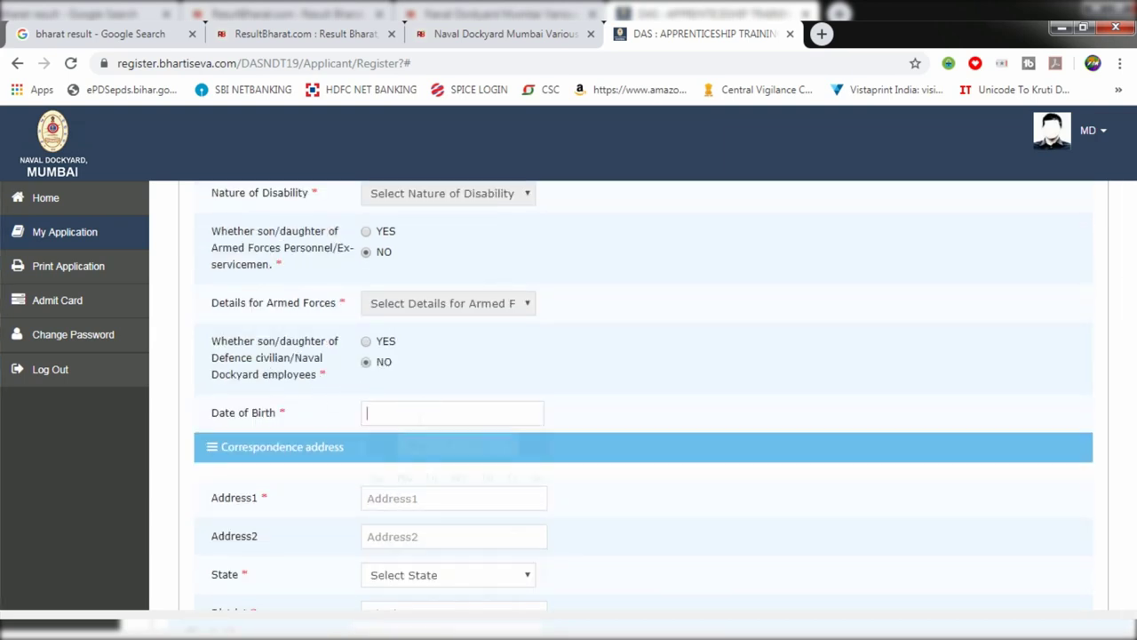
Step: Set the date of birth to 10 November 1999 with the calendar picker
{"action": "left_click", "coordinate": [367, 412]}
{"action": "left_click", "coordinate": [482, 444]}
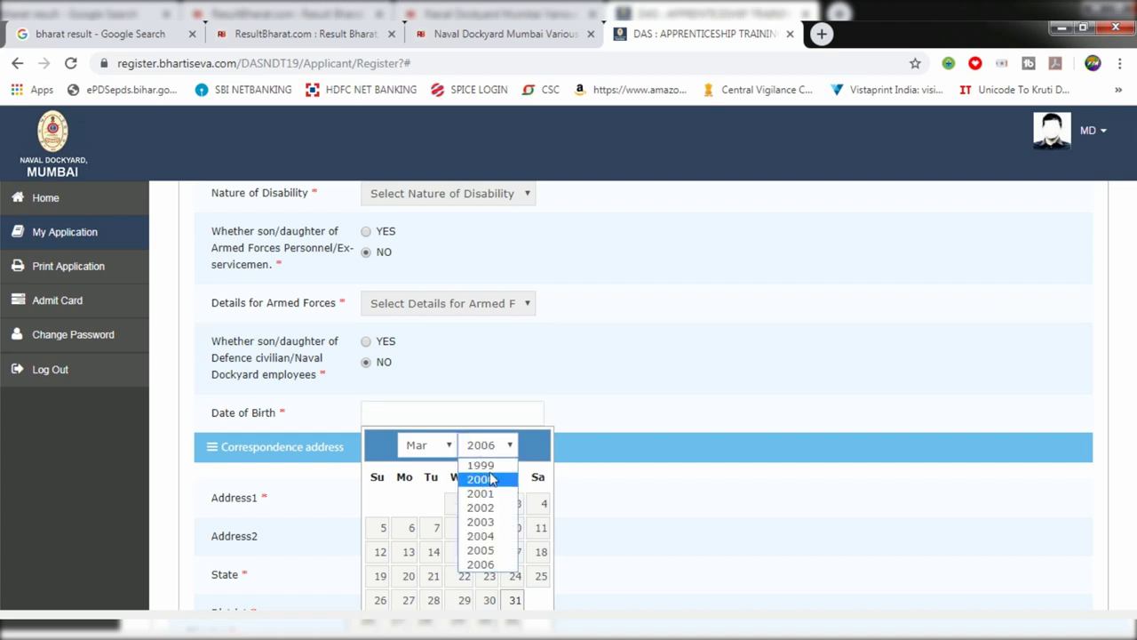
{"action": "left_click", "coordinate": [480, 464]}
{"action": "left_click", "coordinate": [427, 444]}
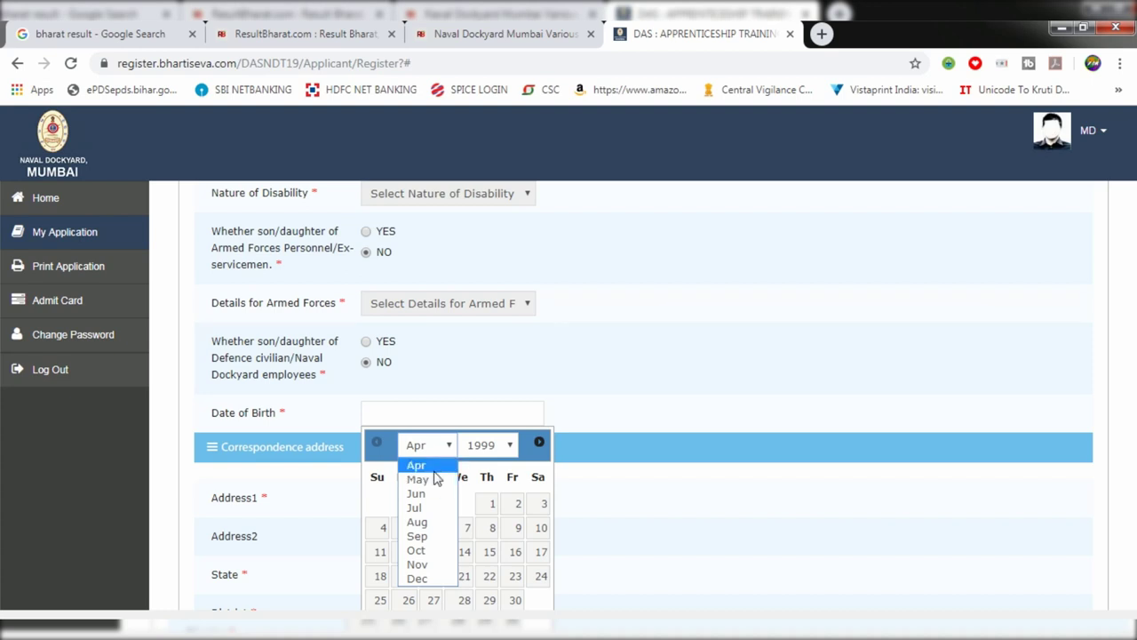
{"action": "left_click", "coordinate": [435, 565]}
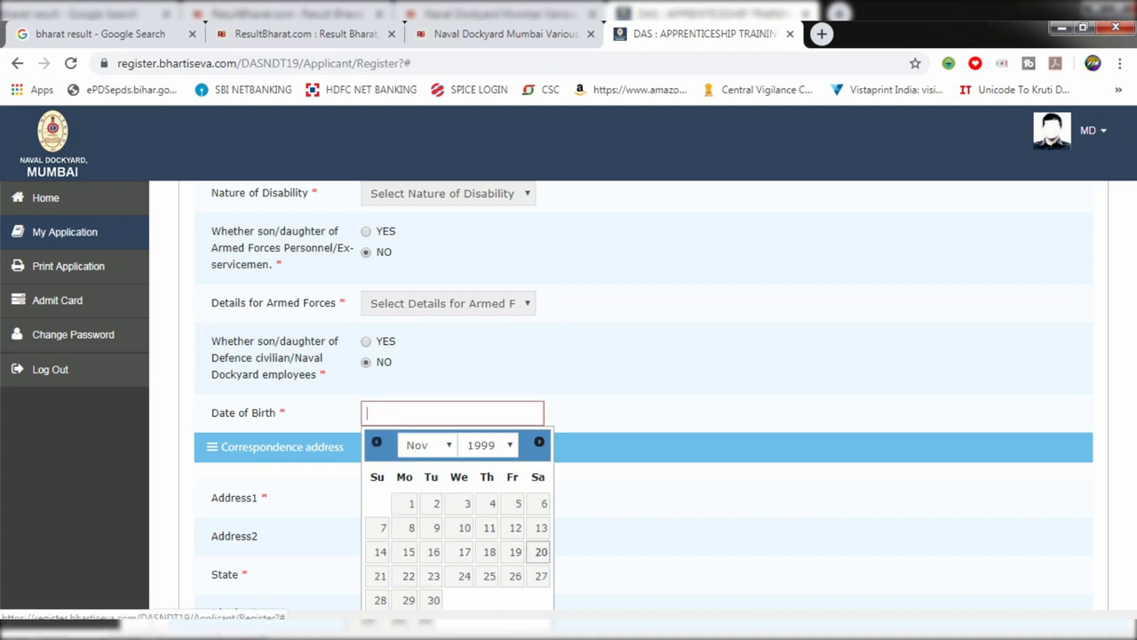
{"action": "left_click", "coordinate": [464, 528]}
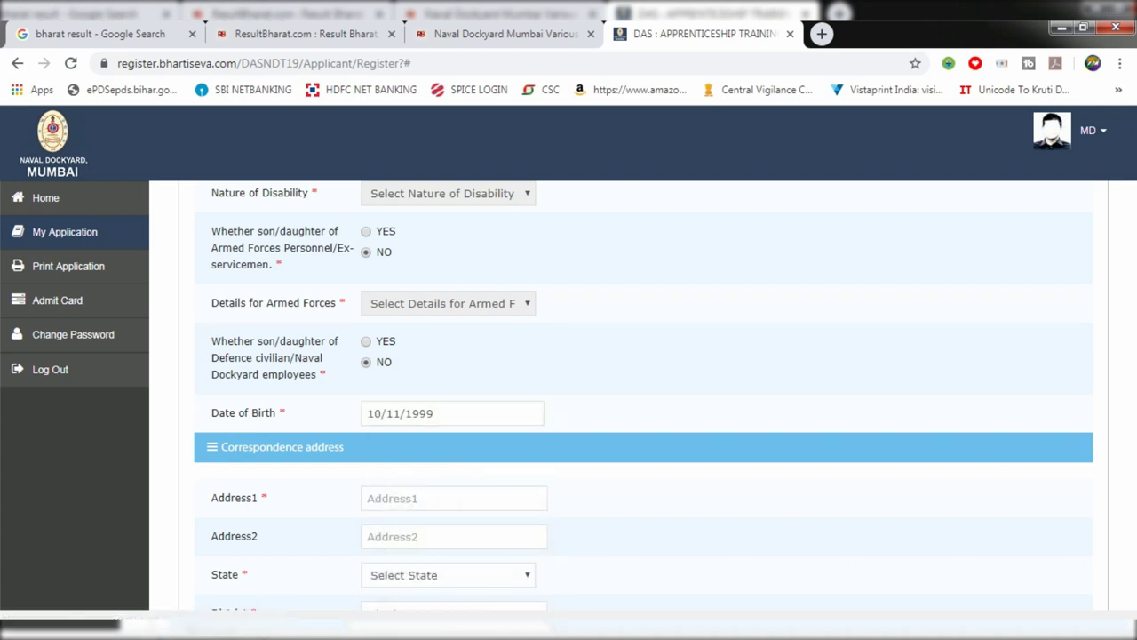
{"action": "scroll", "coordinate": [470, 533], "scroll_direction": "down", "scroll_amount": 1}
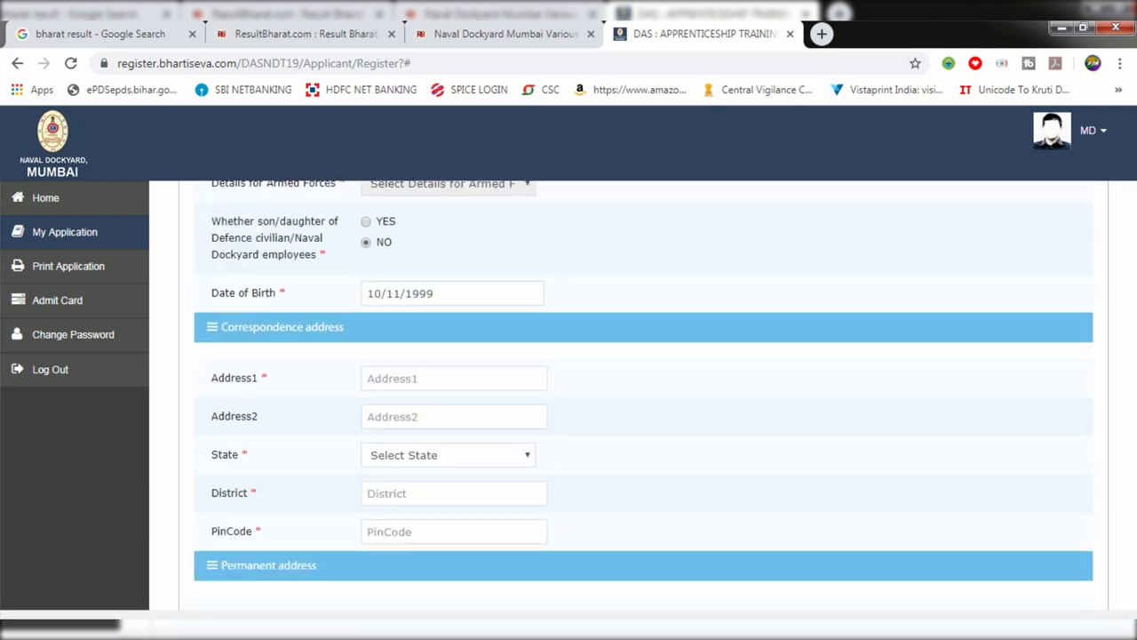
{"action": "scroll", "coordinate": [441, 394], "scroll_direction": "down", "scroll_amount": 2}
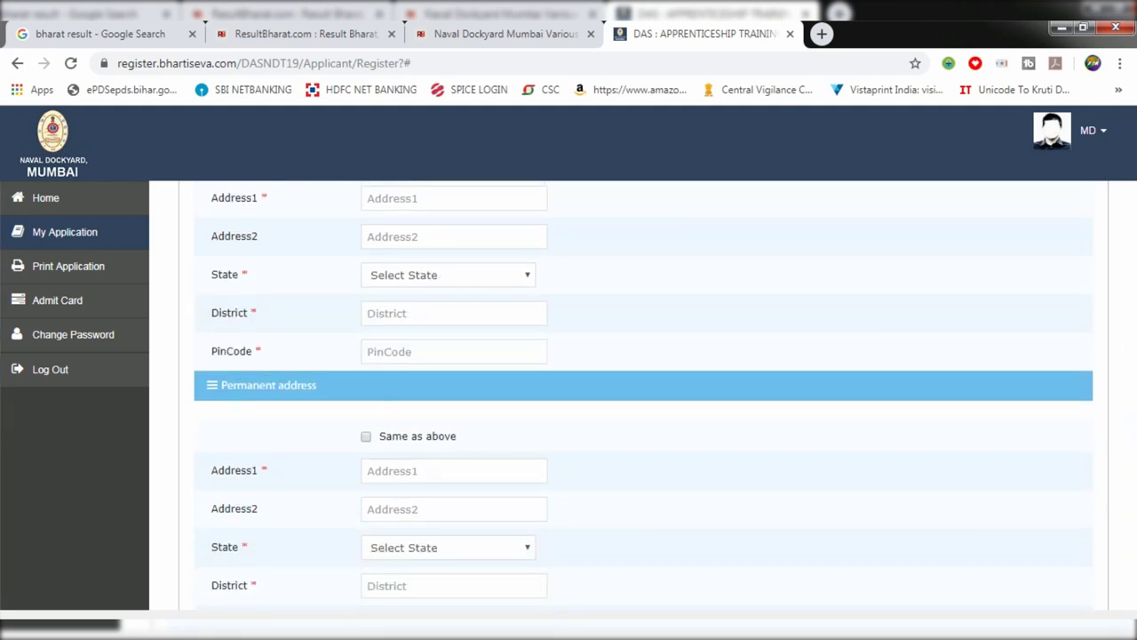
{"action": "scroll", "coordinate": [411, 449], "scroll_direction": "down", "scroll_amount": 1}
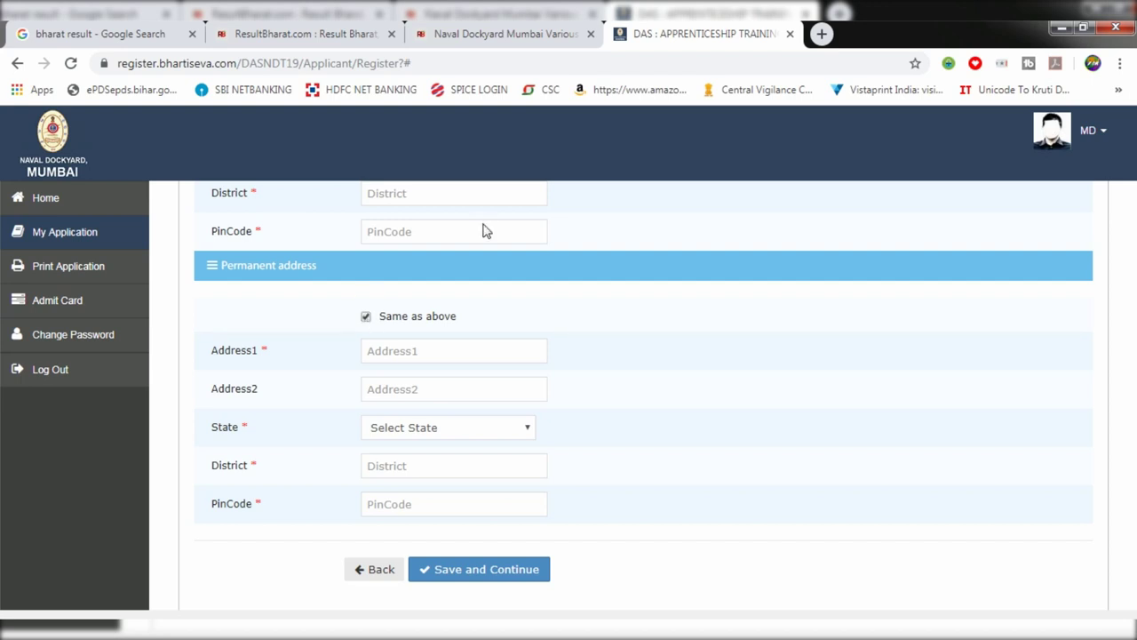
Step: Save the Basic Details with Save and Continue, retrying once, to reach the Education tab
{"action": "left_click", "coordinate": [462, 573]}
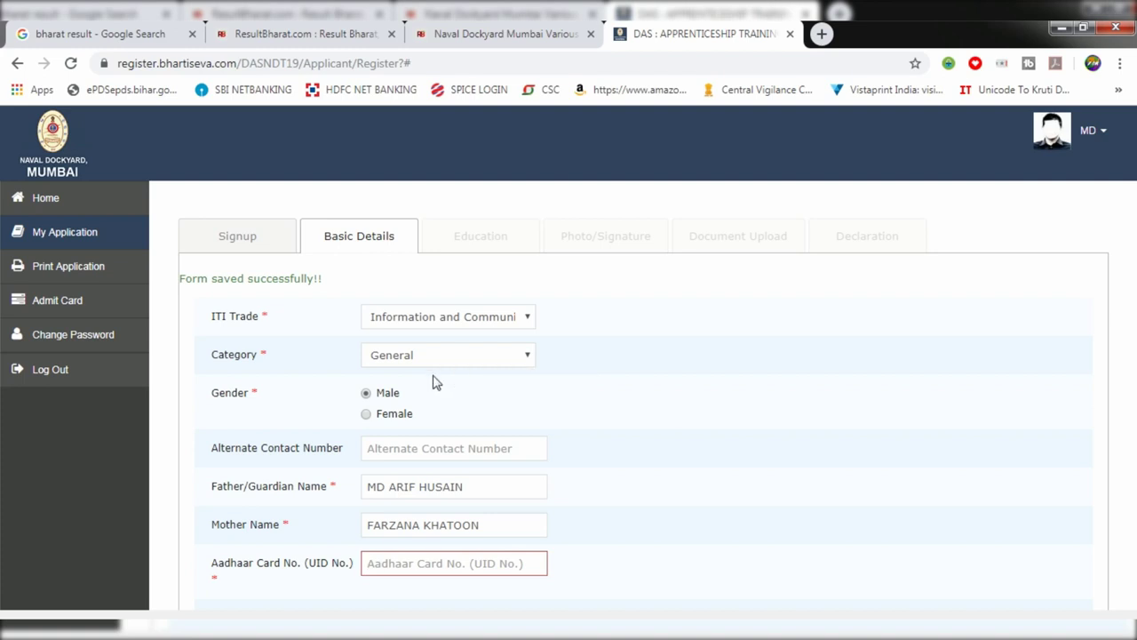
{"action": "scroll", "coordinate": [432, 382], "scroll_direction": "down", "scroll_amount": 8}
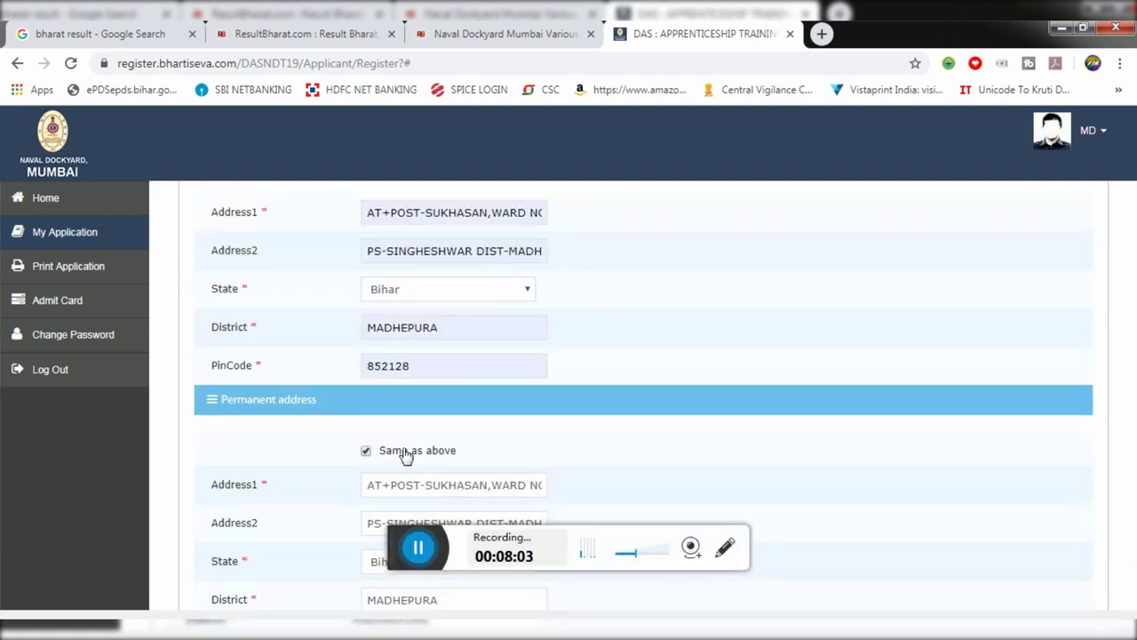
{"action": "scroll", "coordinate": [404, 453], "scroll_direction": "down", "scroll_amount": 2}
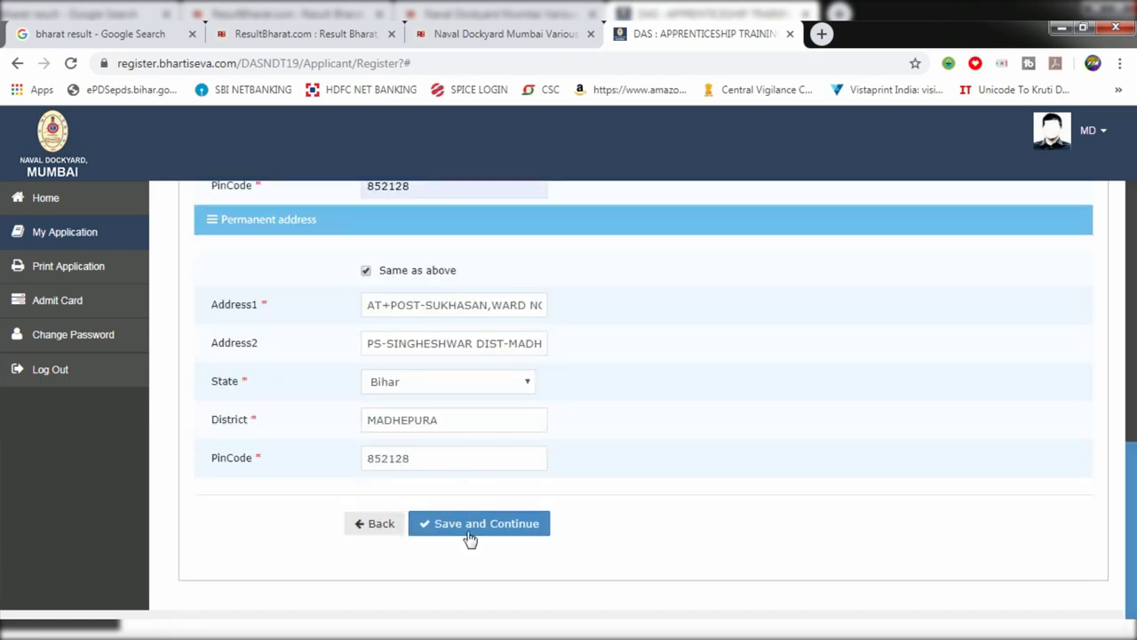
{"action": "left_click", "coordinate": [469, 539]}
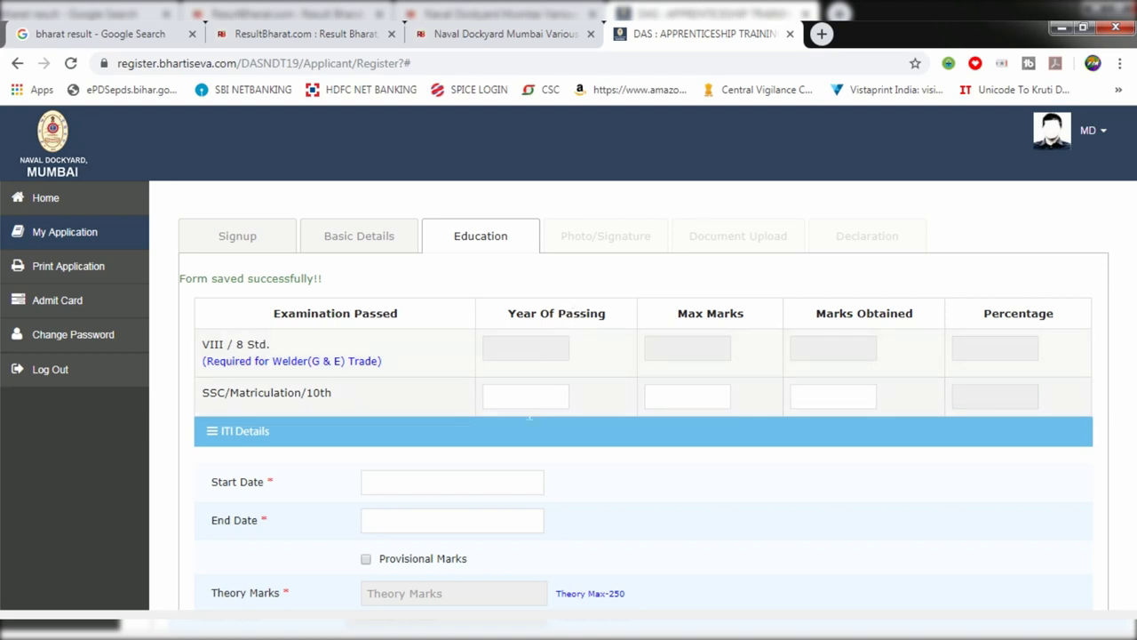
Step: Enter the SSC row: passing year 2015, maximum marks 500, marks obtained 303
{"action": "left_click", "coordinate": [529, 402]}
{"action": "type", "text": "2015"}
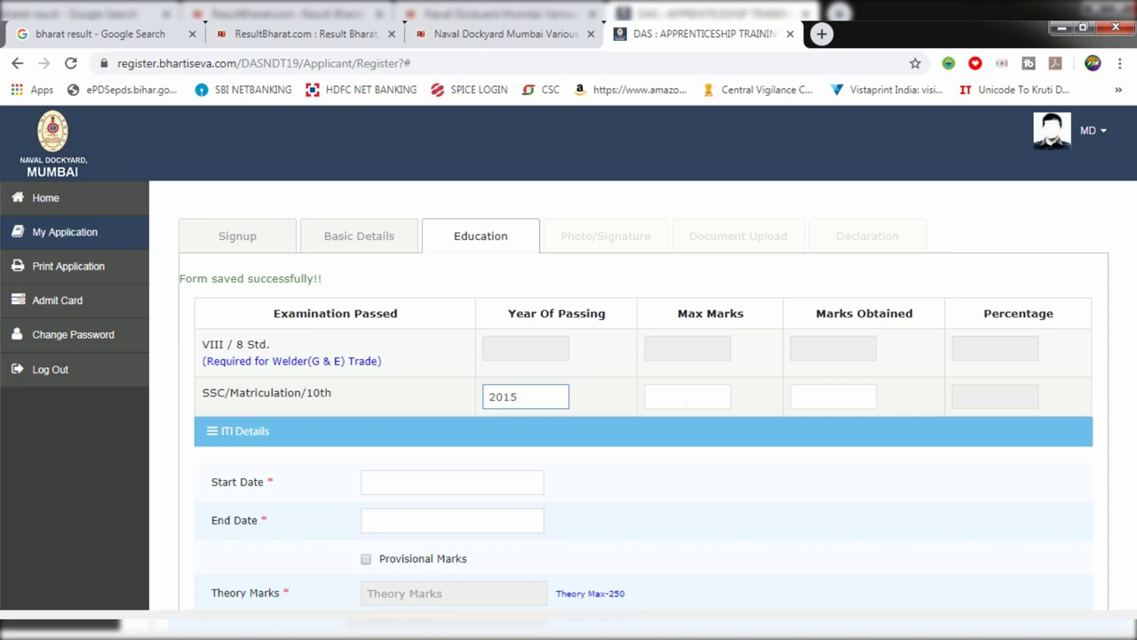
{"action": "left_click", "coordinate": [687, 397]}
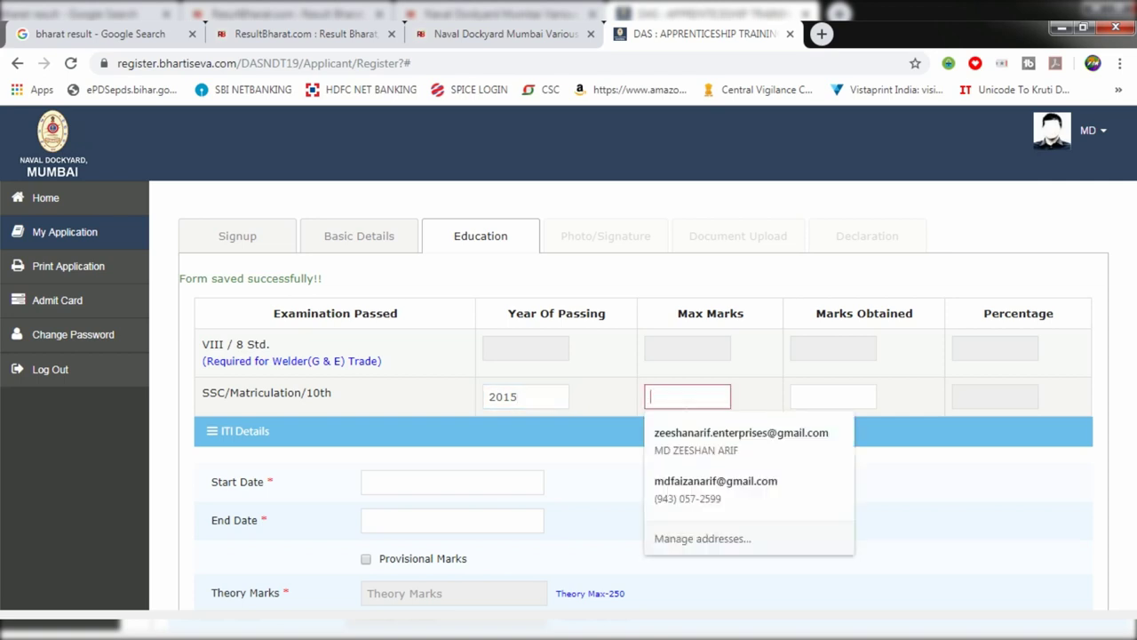
{"action": "type", "text": "500"}
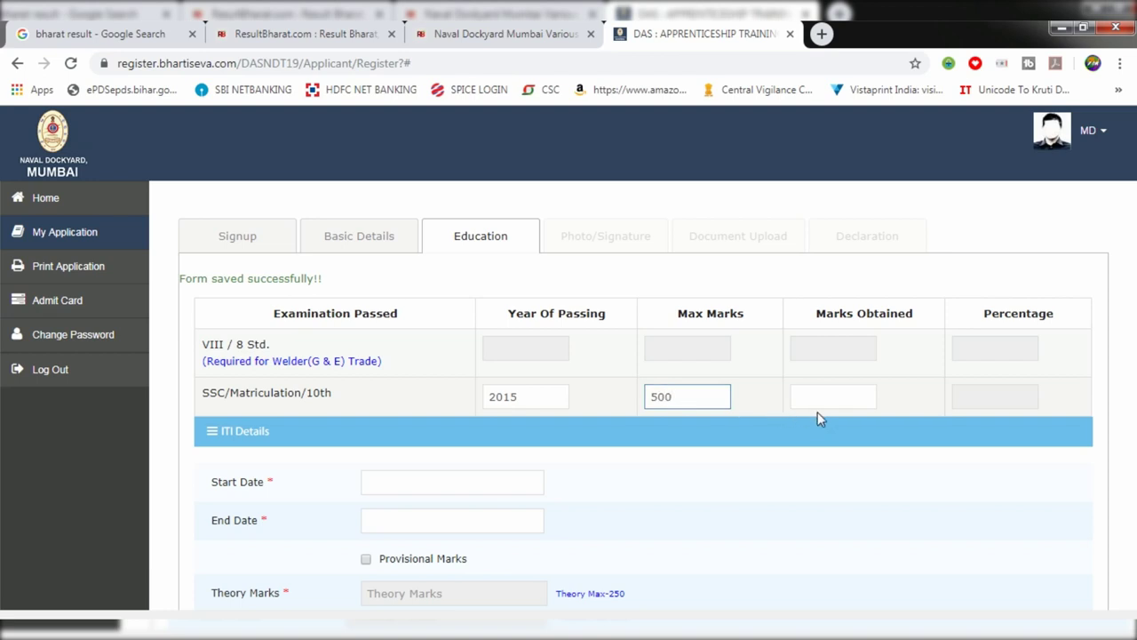
{"action": "left_click", "coordinate": [835, 404]}
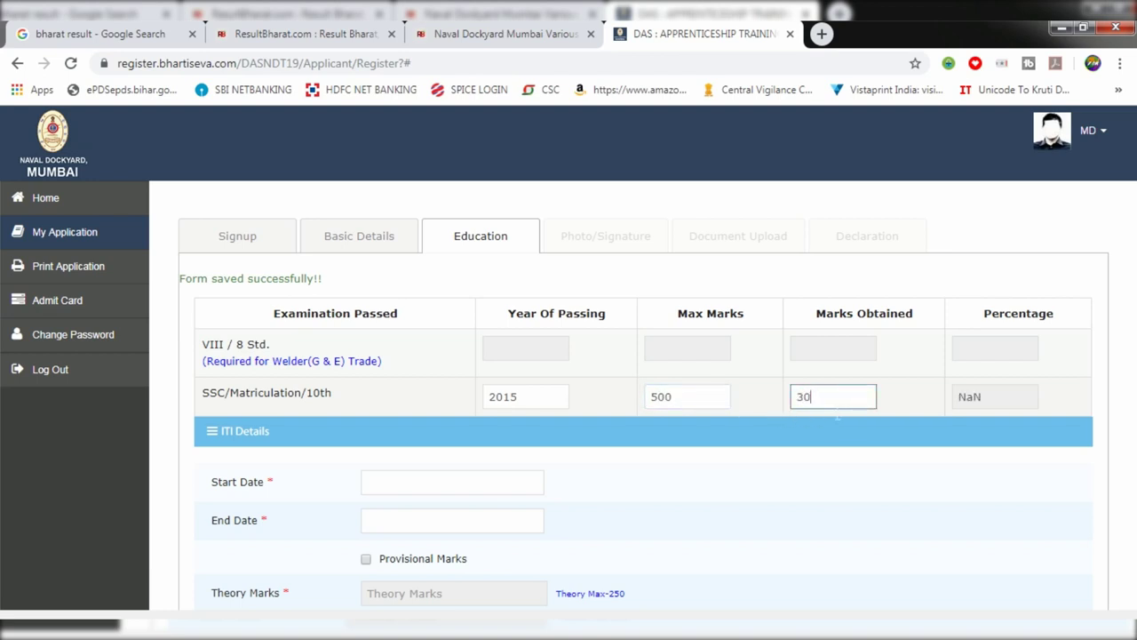
{"action": "left_click", "coordinate": [908, 404]}
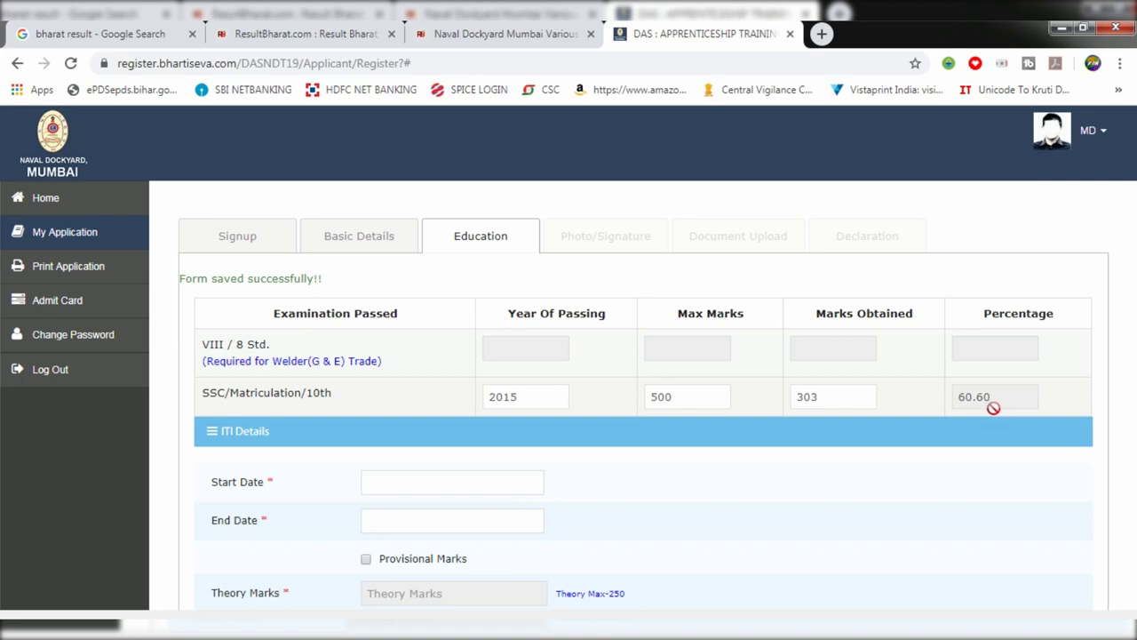
Step: Set the ITI start date to 01/01/2016
{"action": "scroll", "coordinate": [984, 409], "scroll_direction": "down", "scroll_amount": 1}
{"action": "scroll", "coordinate": [984, 409], "scroll_direction": "down", "scroll_amount": 1}
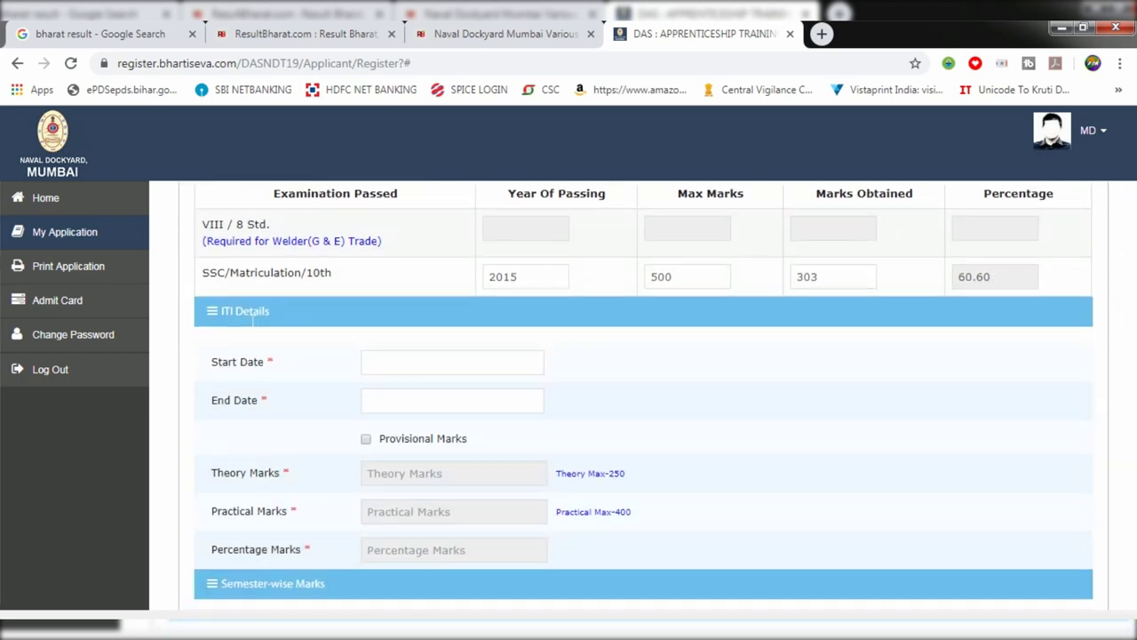
{"action": "left_click", "coordinate": [426, 362]}
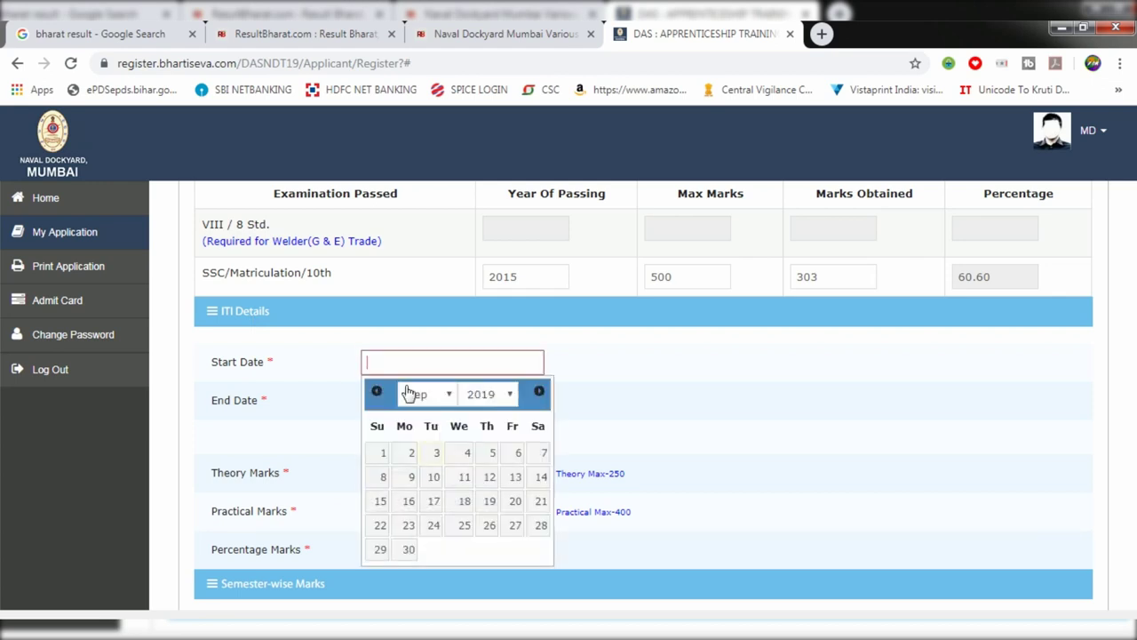
{"action": "left_click", "coordinate": [481, 393]}
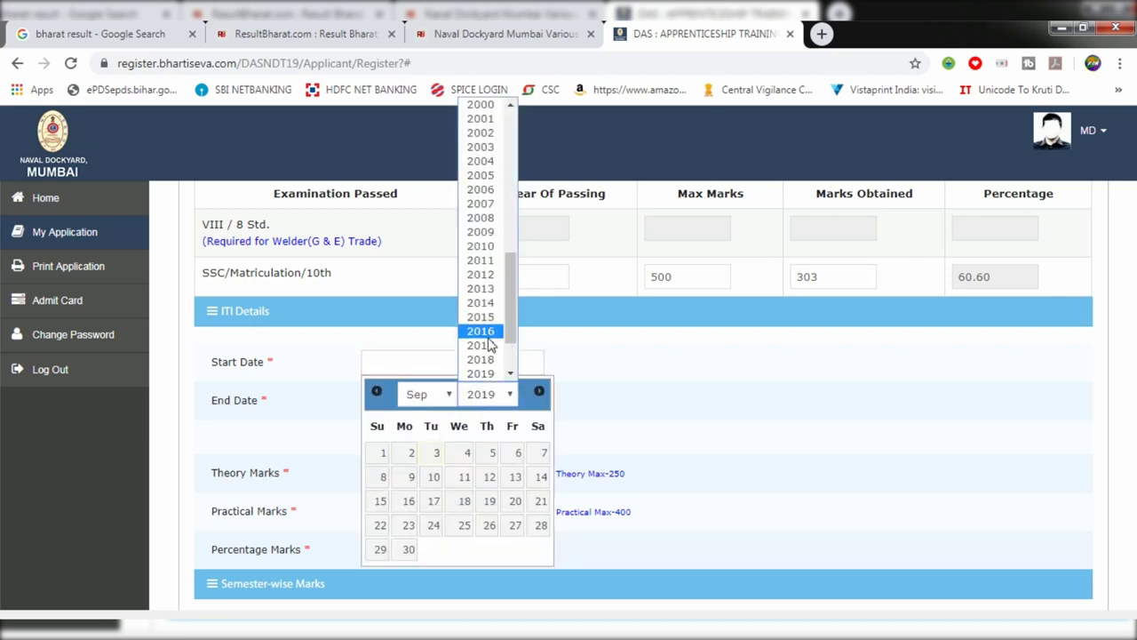
{"action": "left_click", "coordinate": [489, 331]}
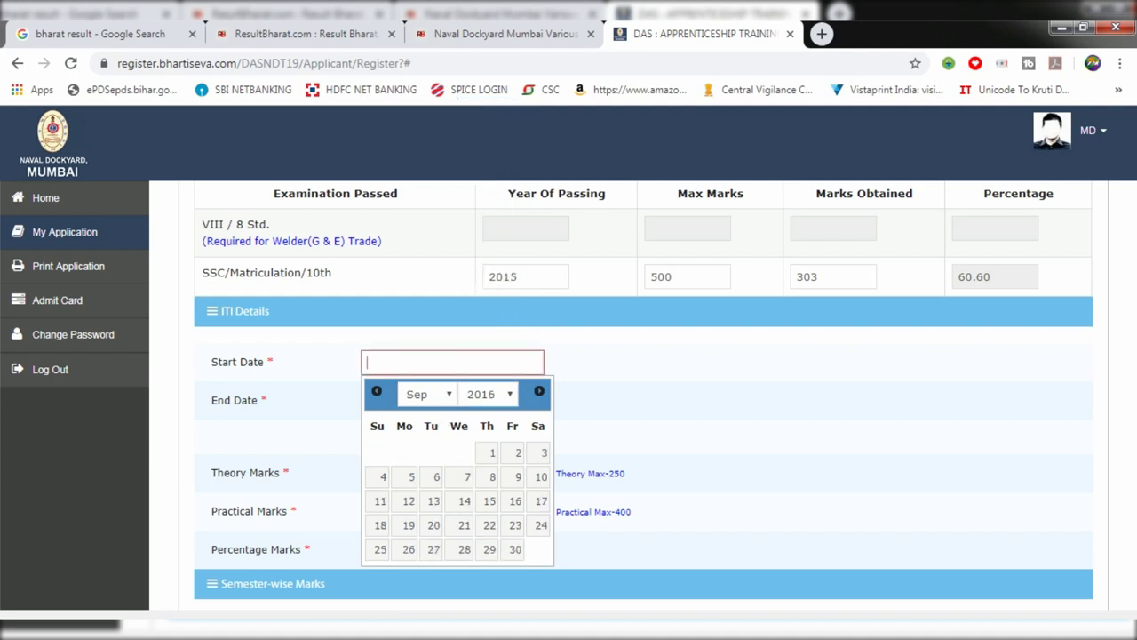
{"action": "left_click", "coordinate": [425, 396]}
{"action": "left_click", "coordinate": [414, 411]}
{"action": "left_click", "coordinate": [512, 453]}
Step: Set the ITI end date to 20/11/2018, dismissing the autofill suggestions over the calendar
{"action": "left_click", "coordinate": [456, 407]}
{"action": "left_click", "coordinate": [605, 417]}
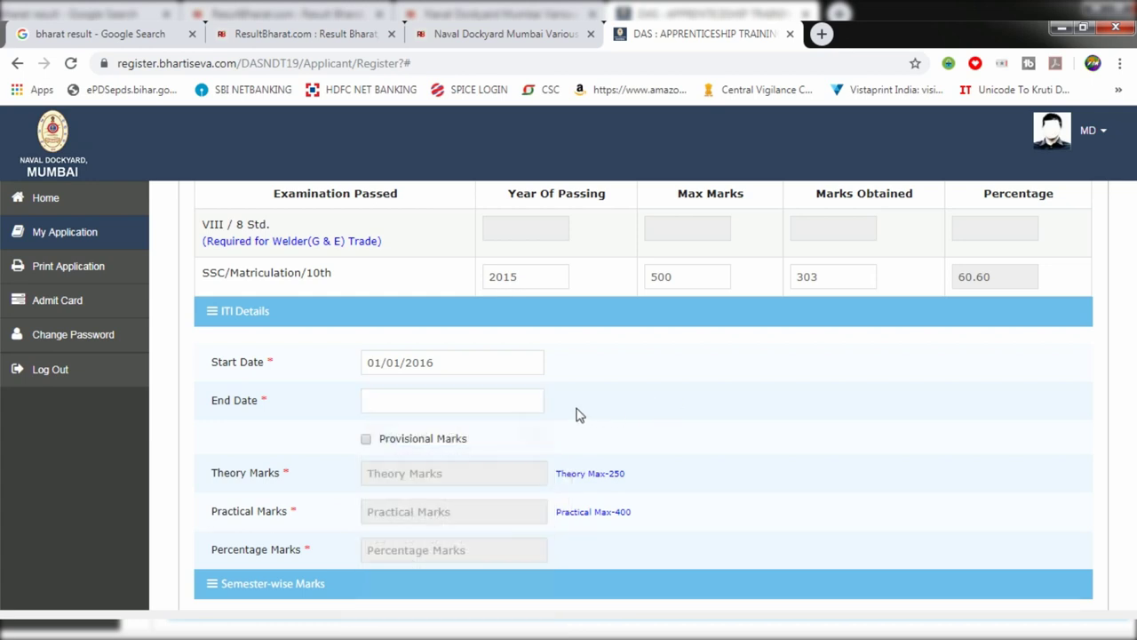
{"action": "left_click", "coordinate": [524, 401]}
{"action": "left_click", "coordinate": [452, 599]}
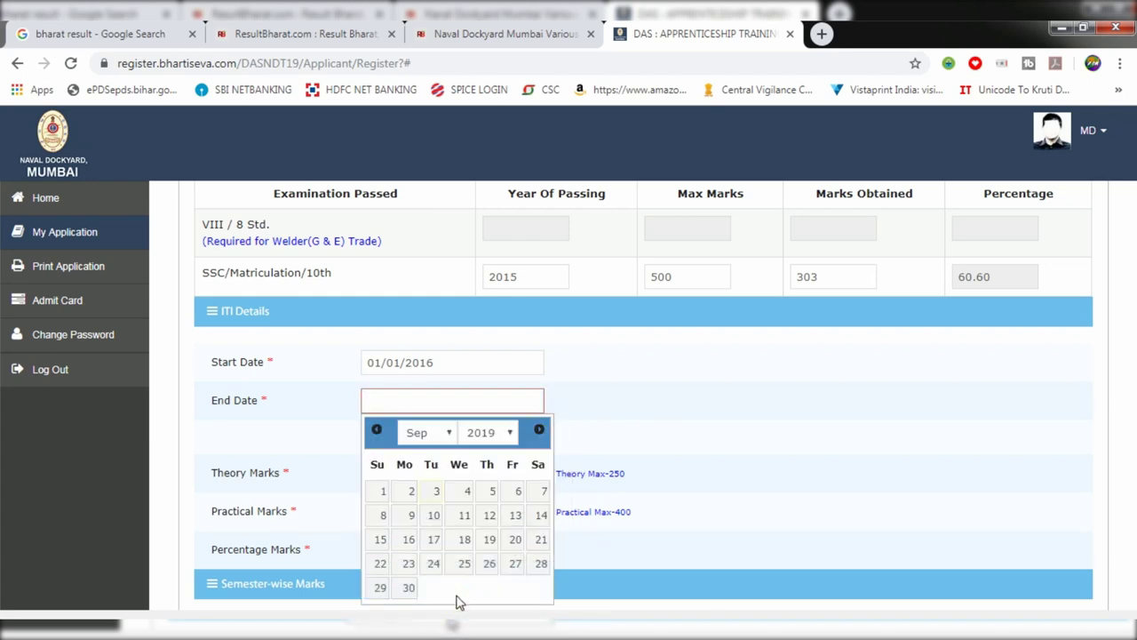
{"action": "left_click", "coordinate": [495, 432]}
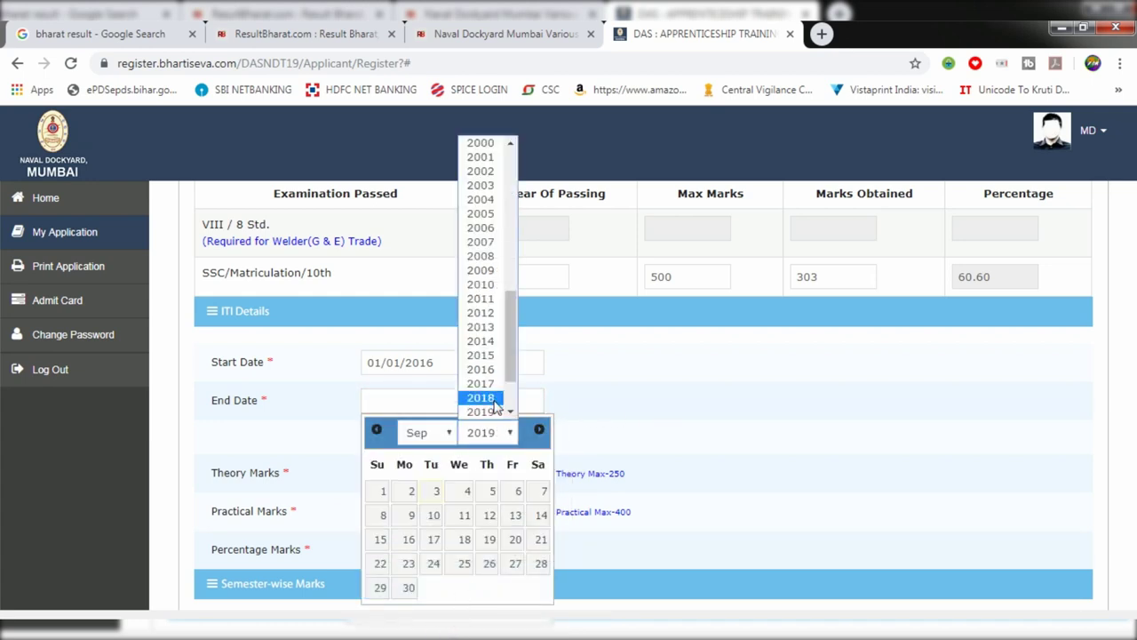
{"action": "left_click", "coordinate": [484, 398]}
{"action": "left_click", "coordinate": [444, 432]}
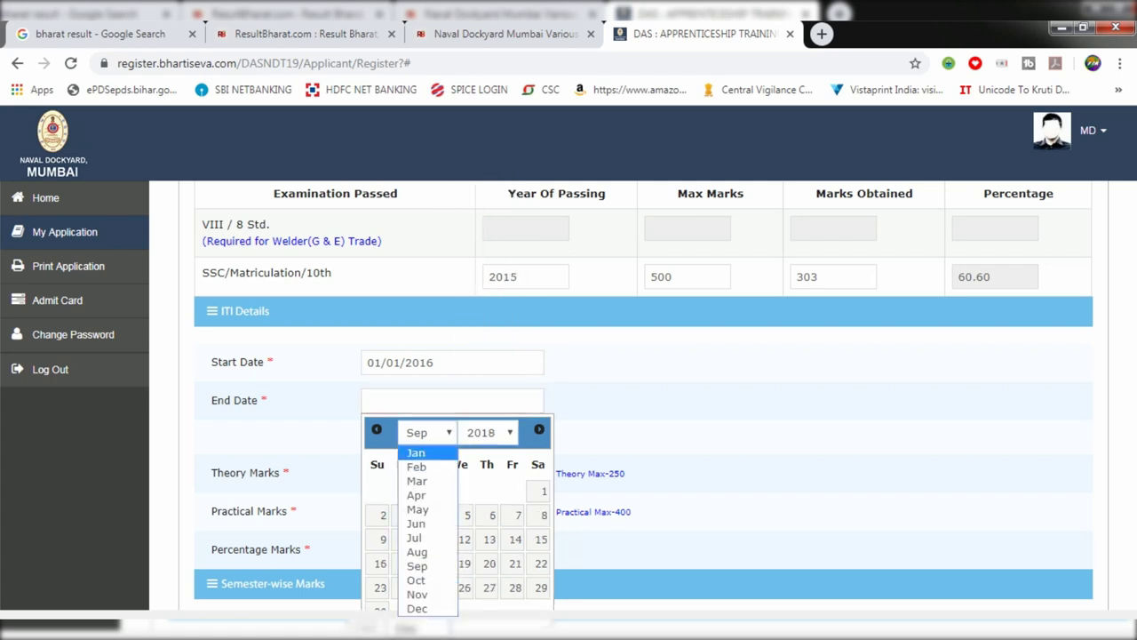
{"action": "left_click", "coordinate": [416, 595]}
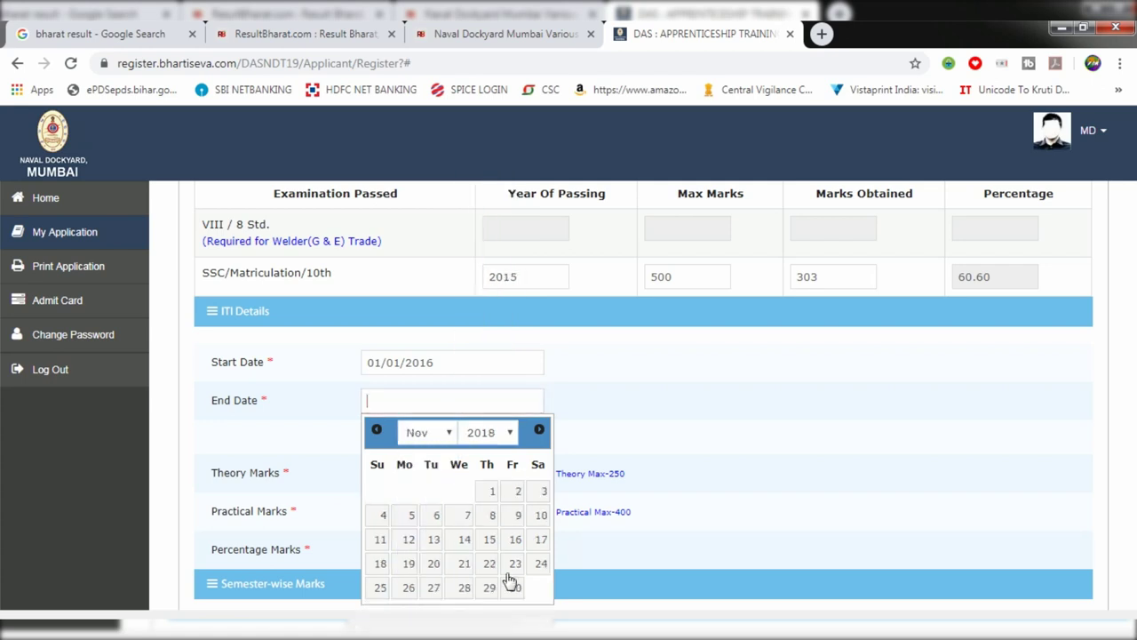
{"action": "left_click", "coordinate": [436, 566]}
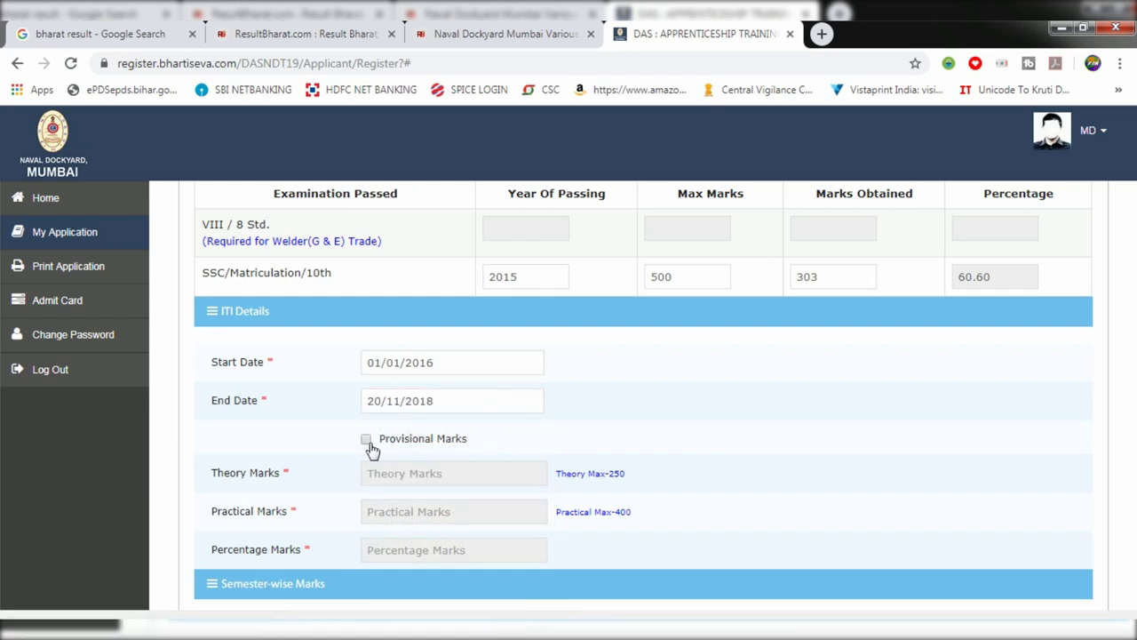
{"action": "scroll", "coordinate": [427, 451], "scroll_direction": "down", "scroll_amount": 1}
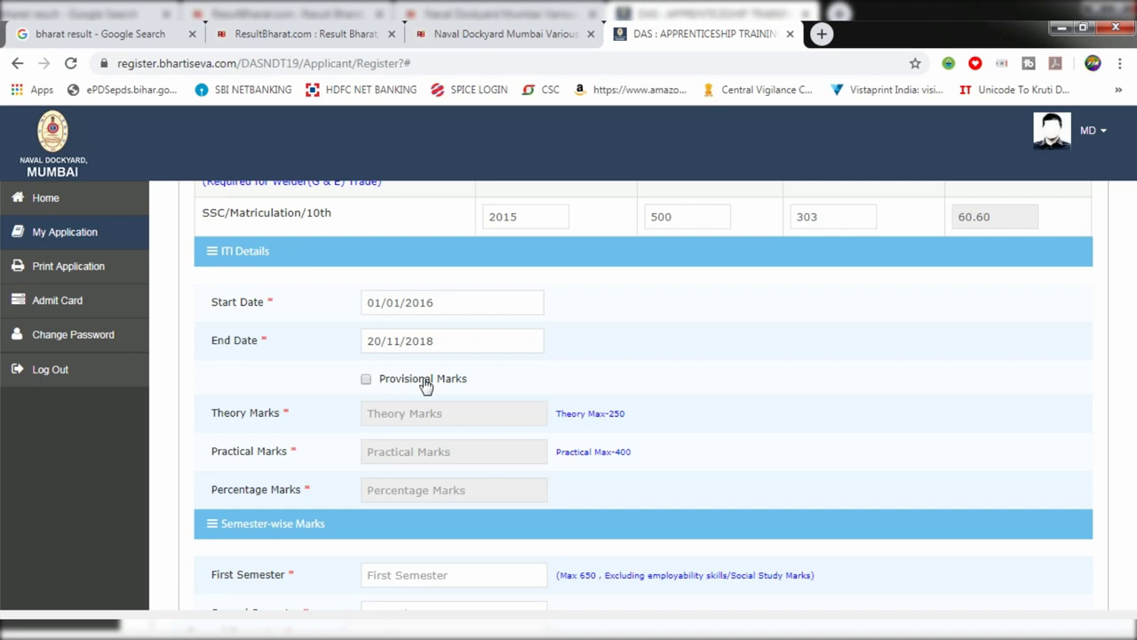
{"action": "scroll", "coordinate": [427, 383], "scroll_direction": "down", "scroll_amount": 1}
{"action": "scroll", "coordinate": [421, 386], "scroll_direction": "down", "scroll_amount": 2}
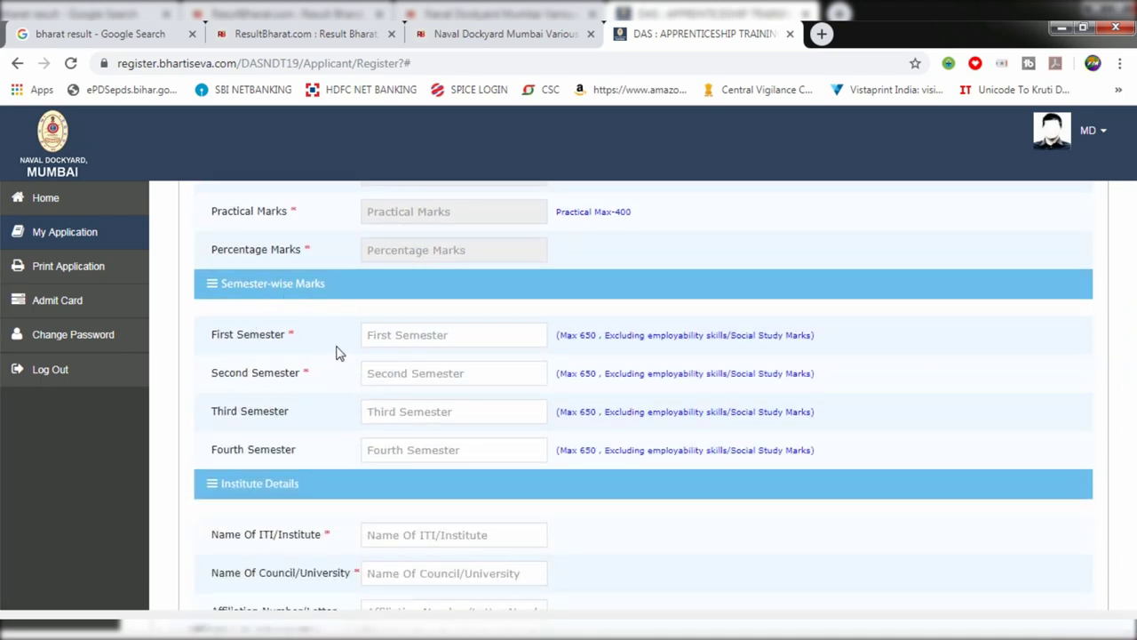
{"action": "scroll", "coordinate": [336, 351], "scroll_direction": "up", "scroll_amount": 2}
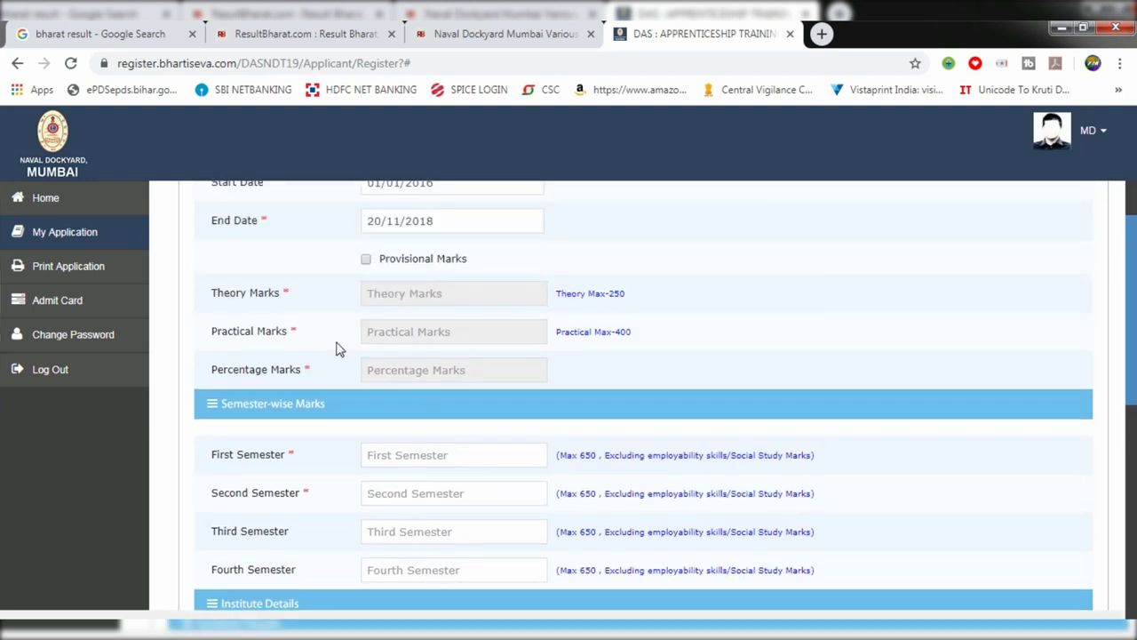
{"action": "scroll", "coordinate": [336, 349], "scroll_direction": "down", "scroll_amount": 1}
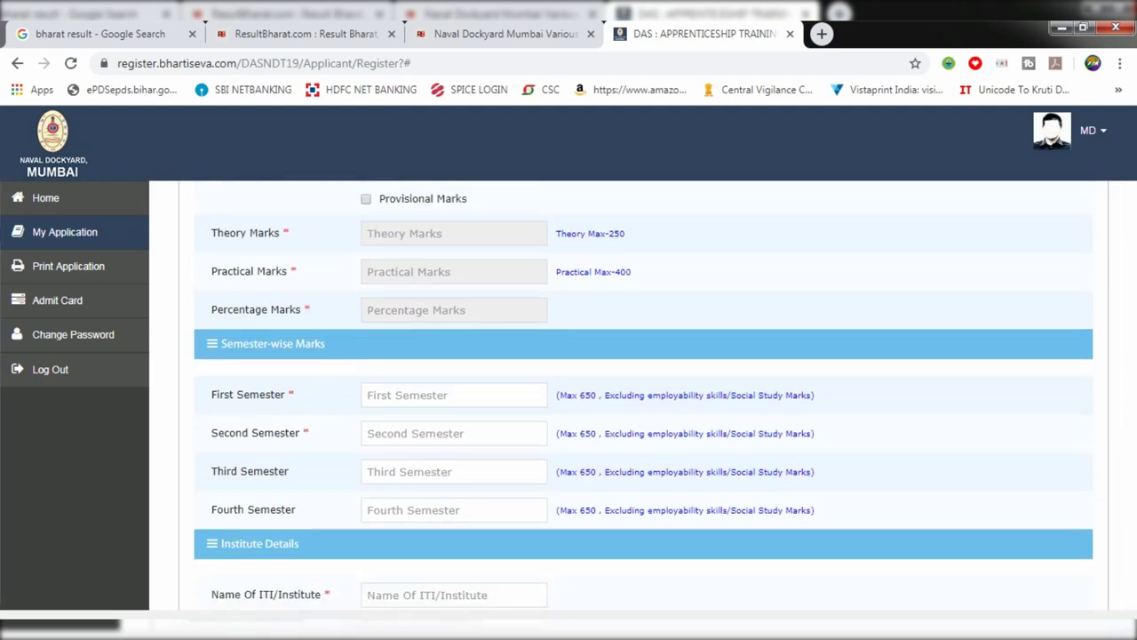
Step: Enter semester marks of 450, 480, 498 and 545 for semesters one to four
{"action": "left_click", "coordinate": [453, 394]}
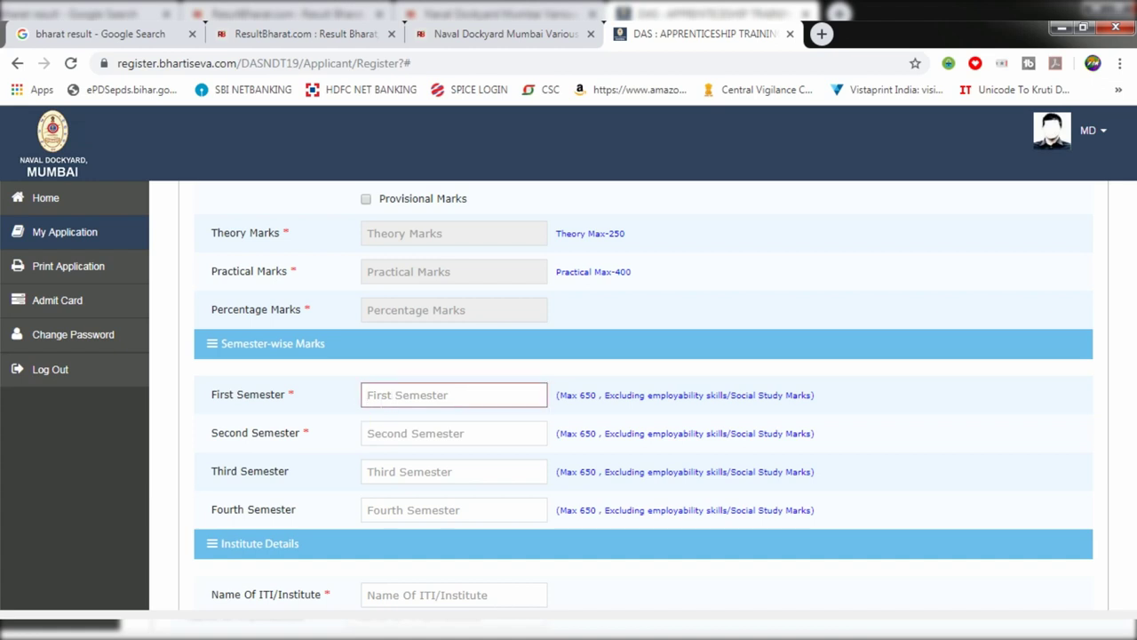
{"action": "type", "text": "450"}
{"action": "left_click", "coordinate": [411, 441]}
{"action": "type", "text": "480"}
{"action": "left_click", "coordinate": [415, 480]}
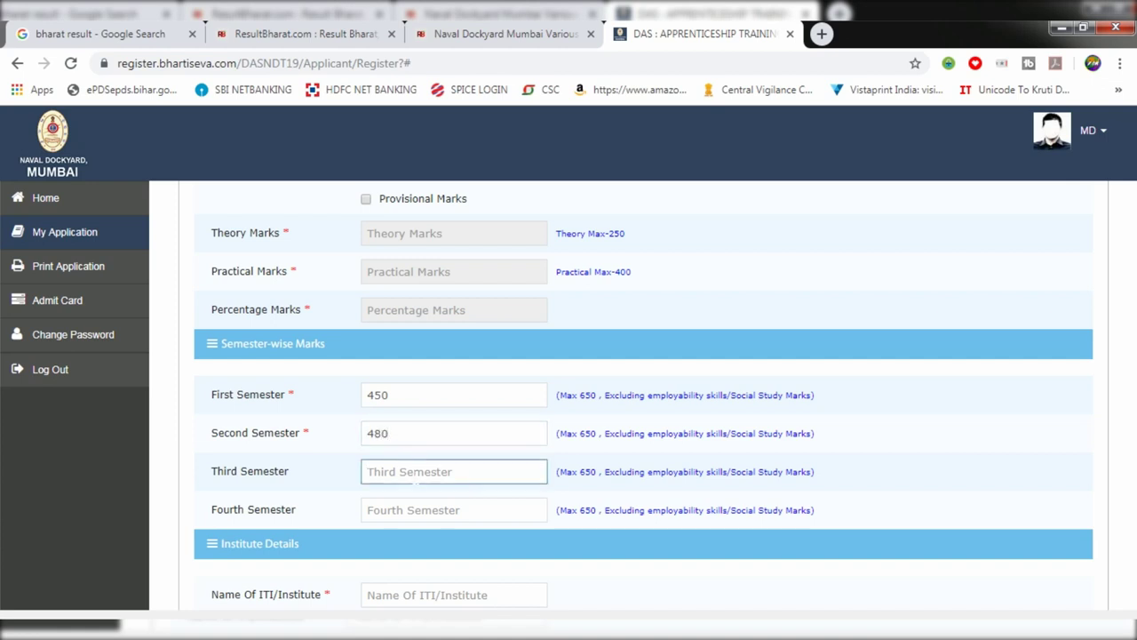
{"action": "type", "text": "498"}
{"action": "left_click", "coordinate": [406, 512]}
{"action": "type", "text": "5"}
{"action": "left_click", "coordinate": [342, 516]}
{"action": "scroll", "coordinate": [371, 467], "scroll_direction": "down", "scroll_amount": 2}
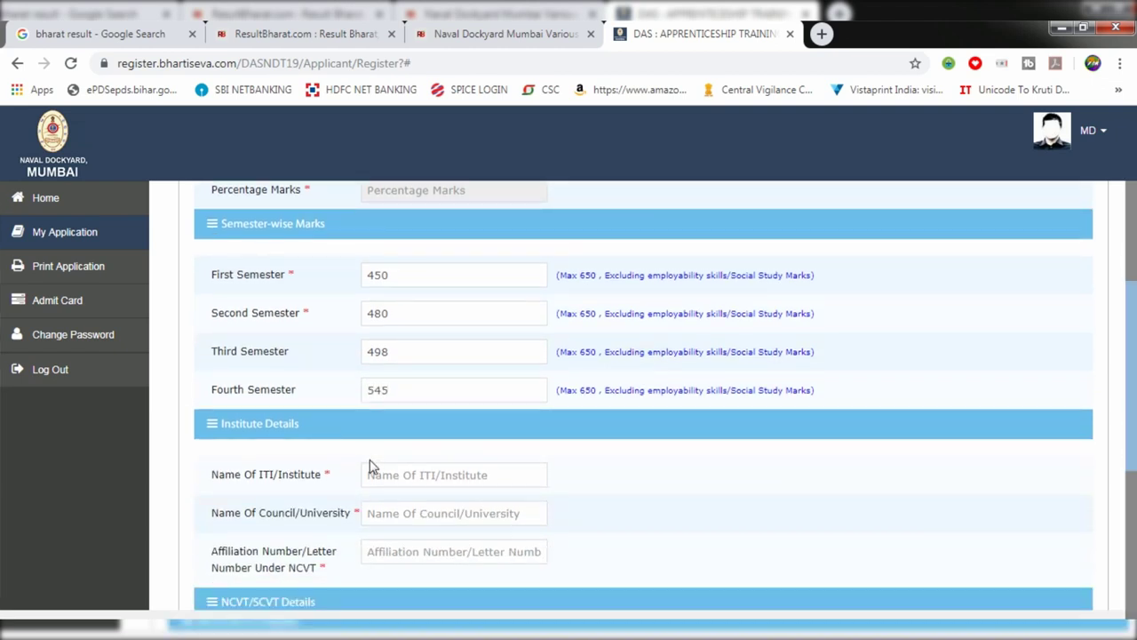
Step: Fill the ITI institute, council/university and NCVT/SCVT certificate fields, dismissing autofill suggestions
{"action": "scroll", "coordinate": [320, 455], "scroll_direction": "down", "scroll_amount": 2}
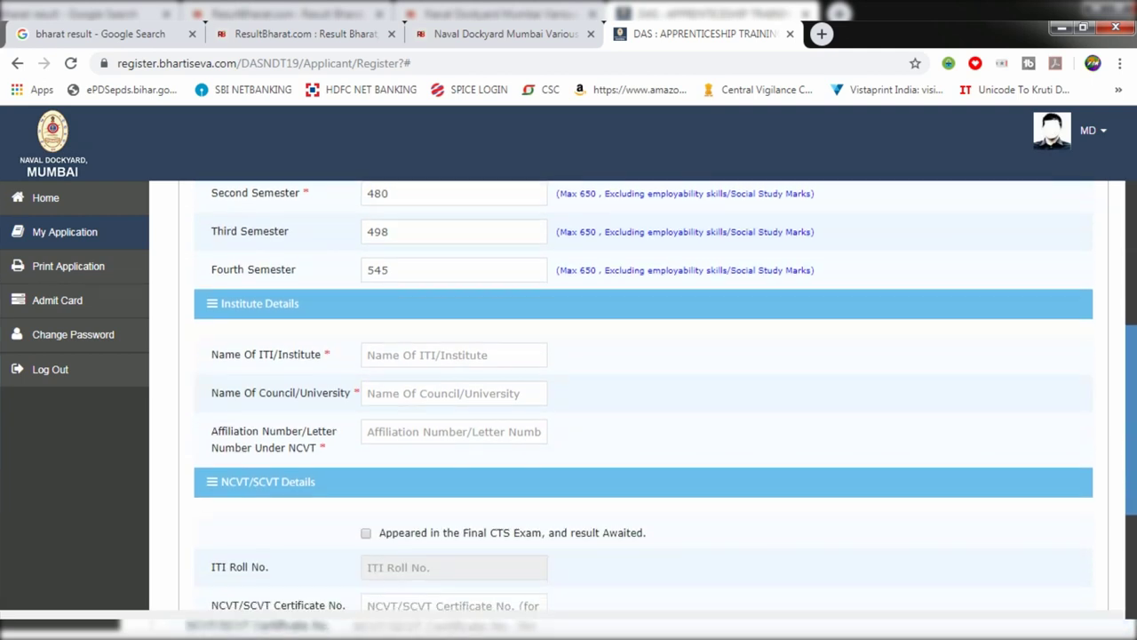
{"action": "left_click", "coordinate": [454, 354]}
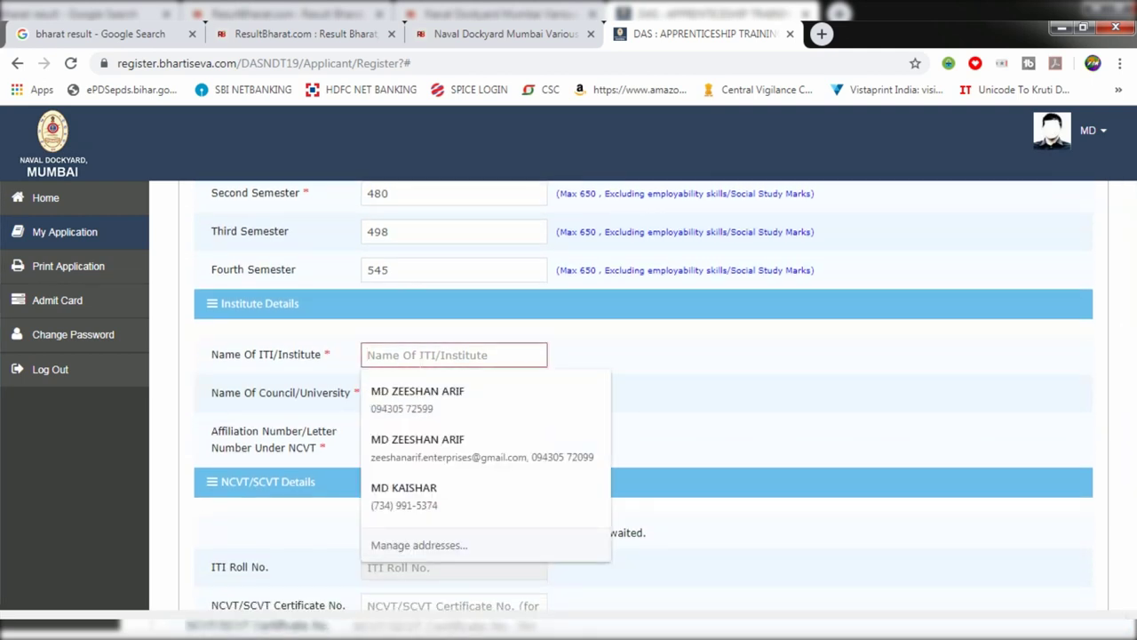
{"action": "left_click", "coordinate": [667, 410]}
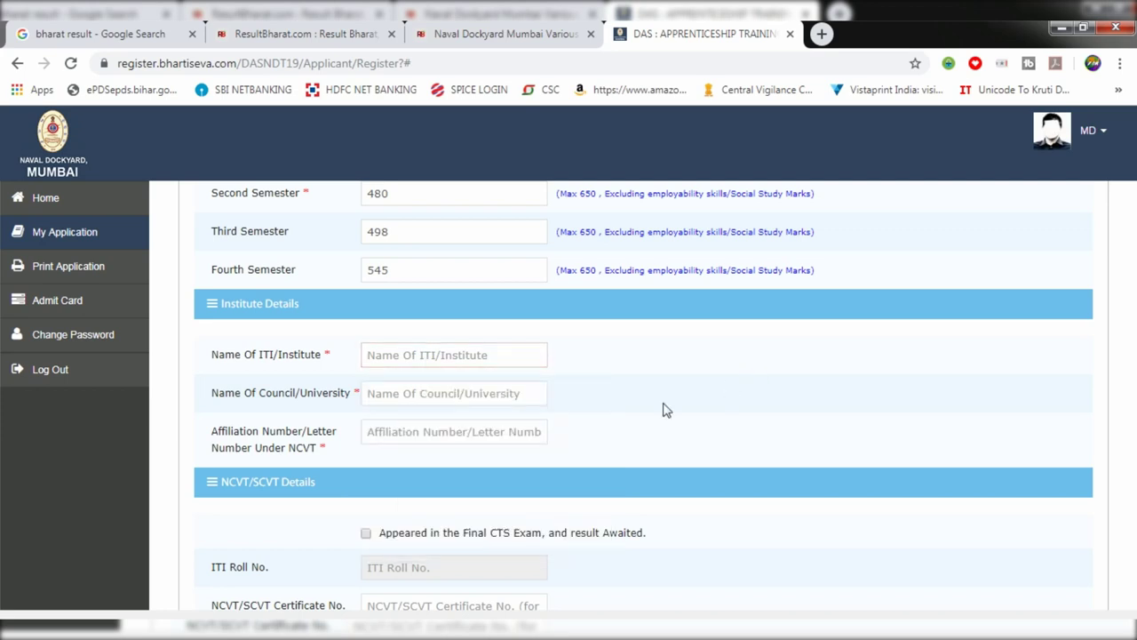
{"action": "left_click", "coordinate": [426, 391]}
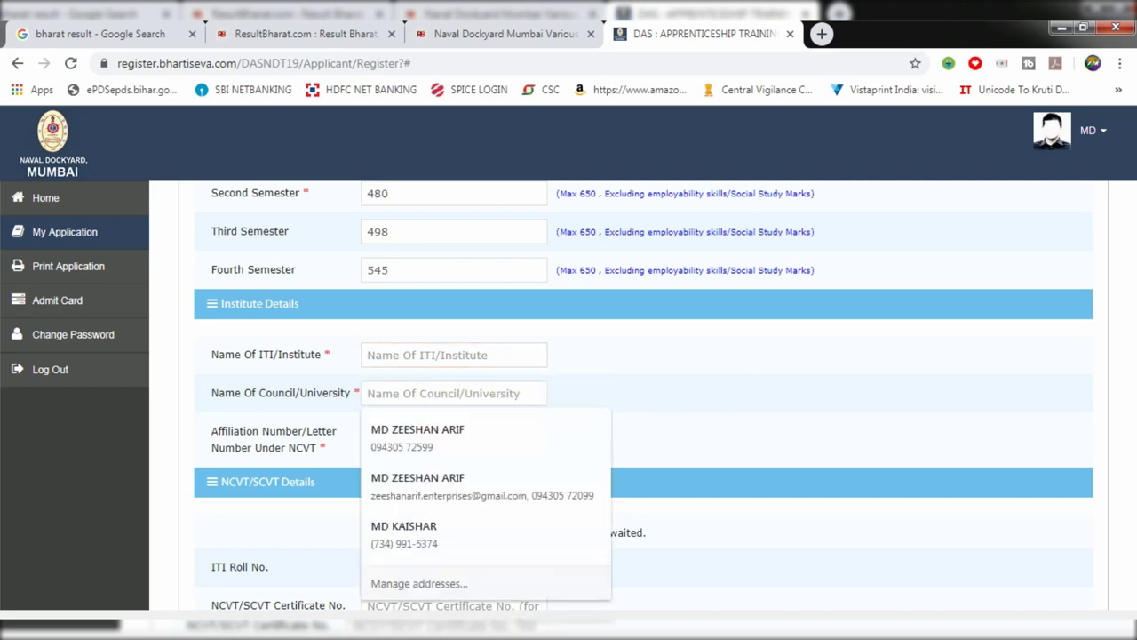
{"action": "left_click", "coordinate": [684, 407]}
{"action": "scroll", "coordinate": [310, 399], "scroll_direction": "down", "scroll_amount": 1}
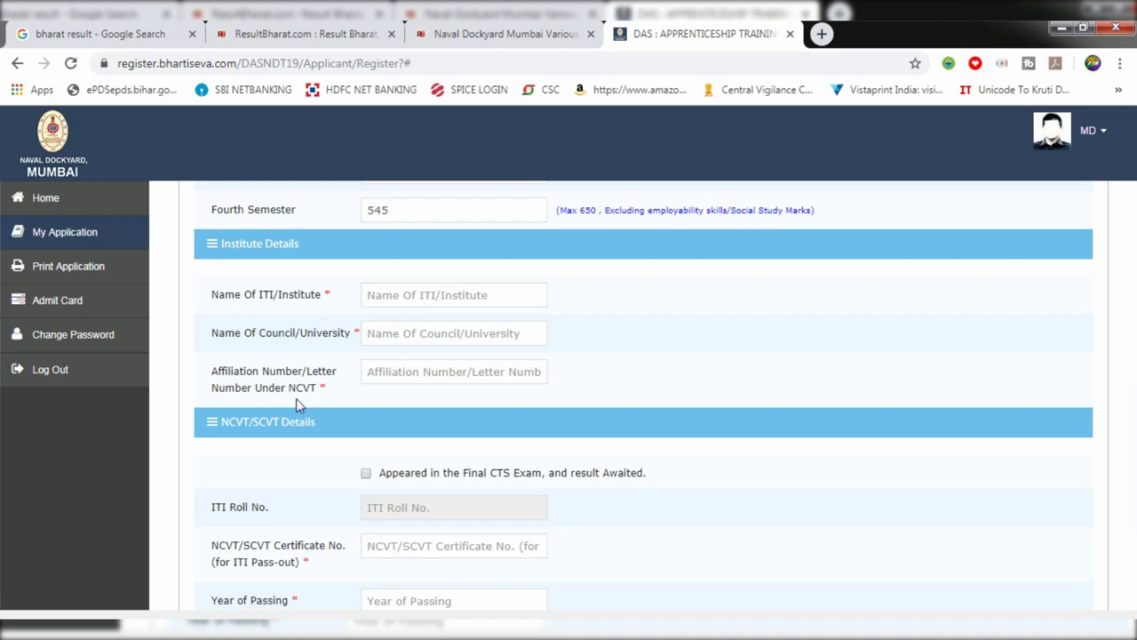
{"action": "left_click", "coordinate": [408, 388]}
{"action": "scroll", "coordinate": [264, 314], "scroll_direction": "down", "scroll_amount": 2}
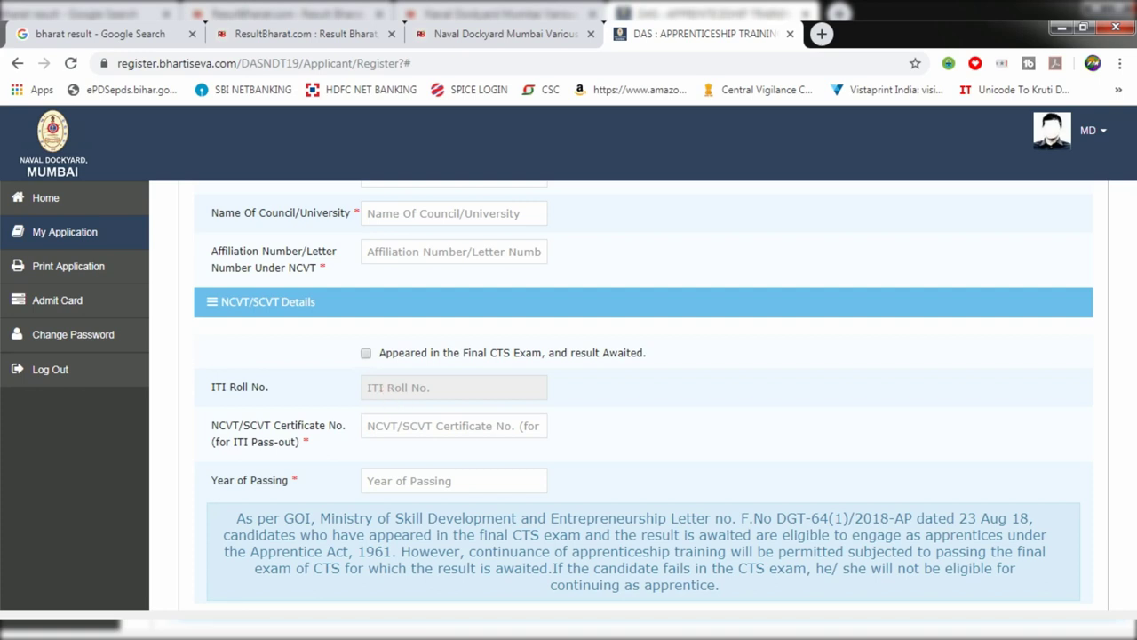
{"action": "left_click", "coordinate": [374, 428]}
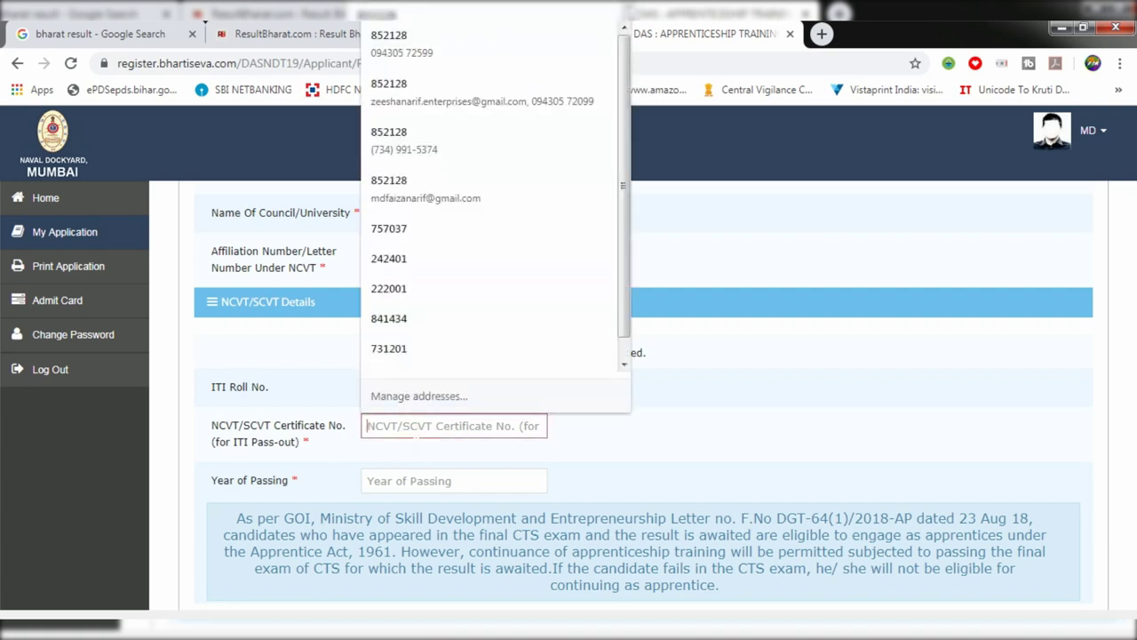
{"action": "left_click", "coordinate": [371, 455]}
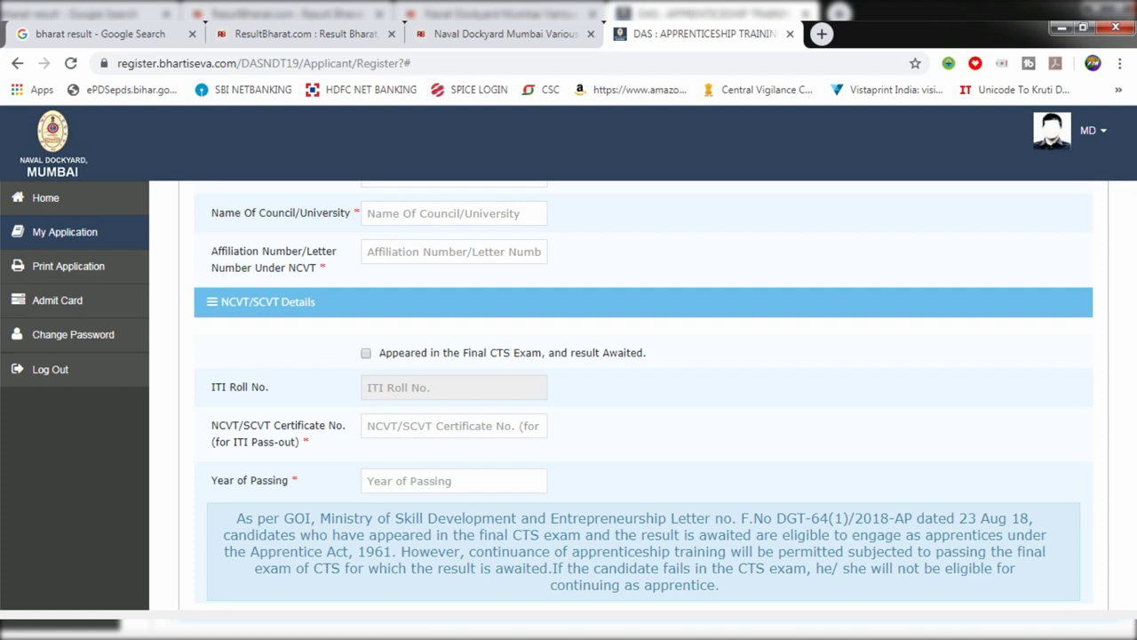
{"action": "scroll", "coordinate": [569, 400], "scroll_direction": "down", "scroll_amount": 1}
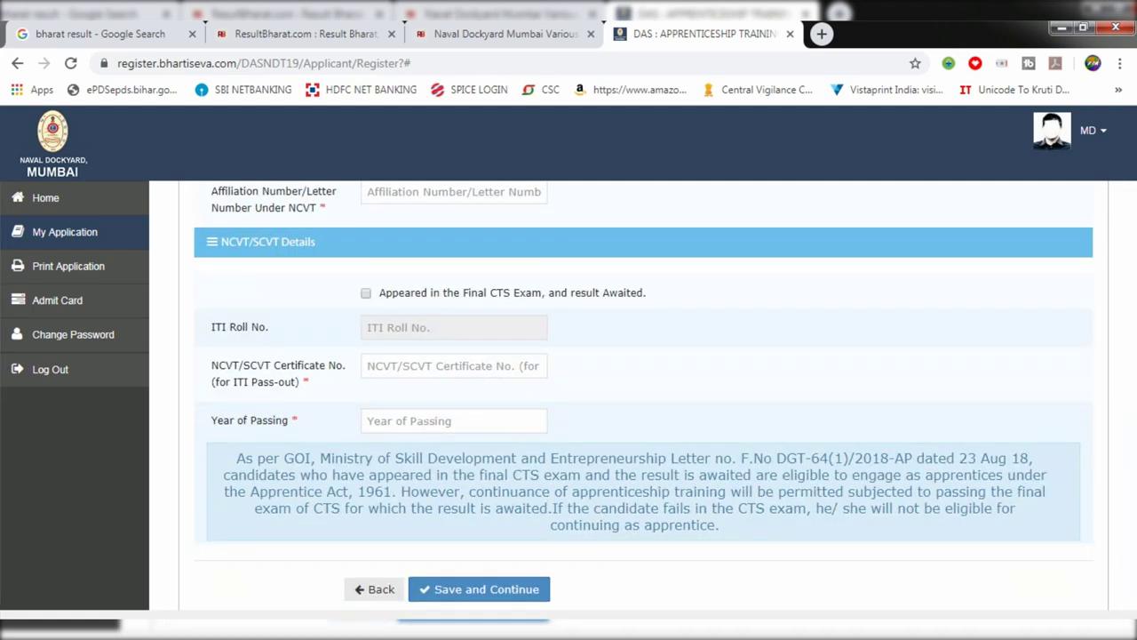
{"action": "scroll", "coordinate": [644, 400], "scroll_direction": "up", "scroll_amount": 5}
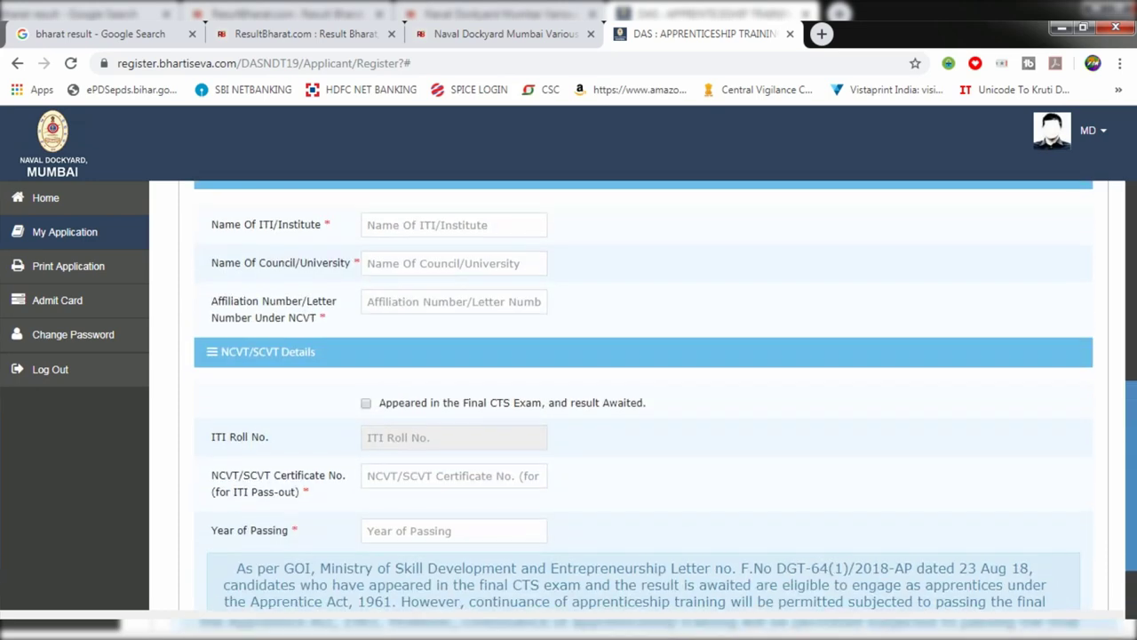
{"action": "scroll", "coordinate": [506, 477], "scroll_direction": "up", "scroll_amount": 4}
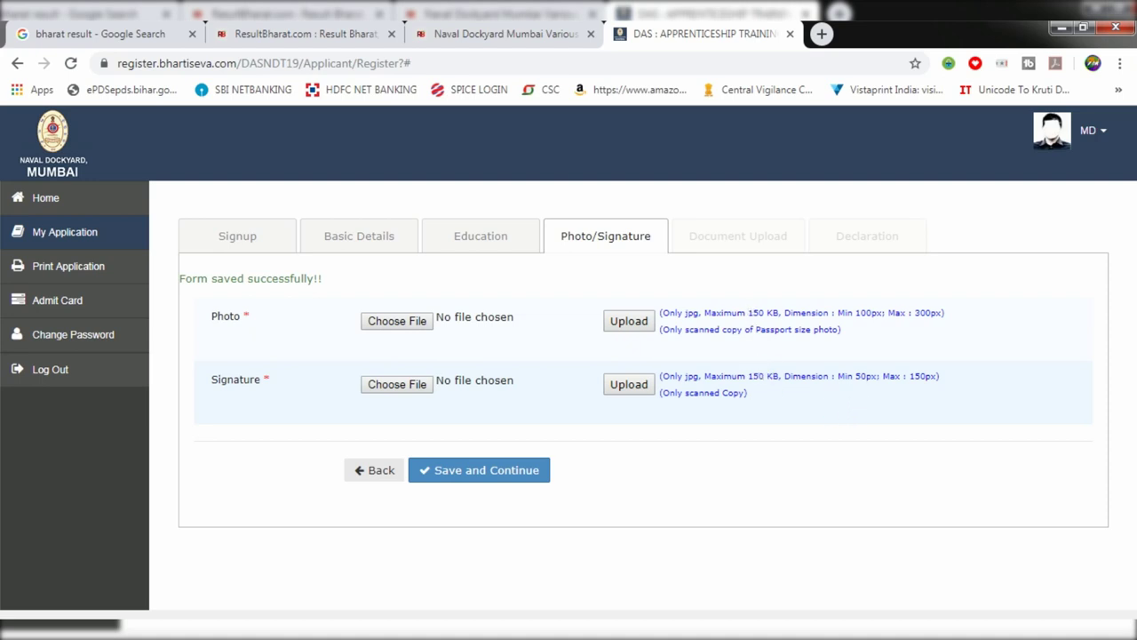
Step: Choose 06.jpg from the E: drive photo folder and upload it as the photo
{"action": "left_click", "coordinate": [390, 329]}
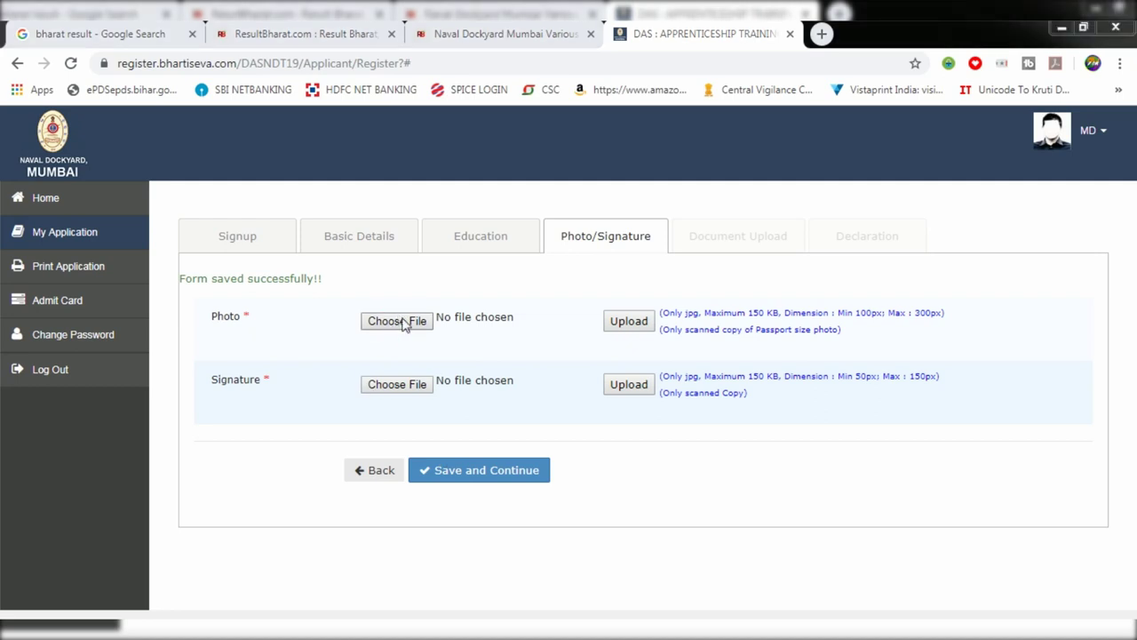
{"action": "left_click", "coordinate": [133, 318]}
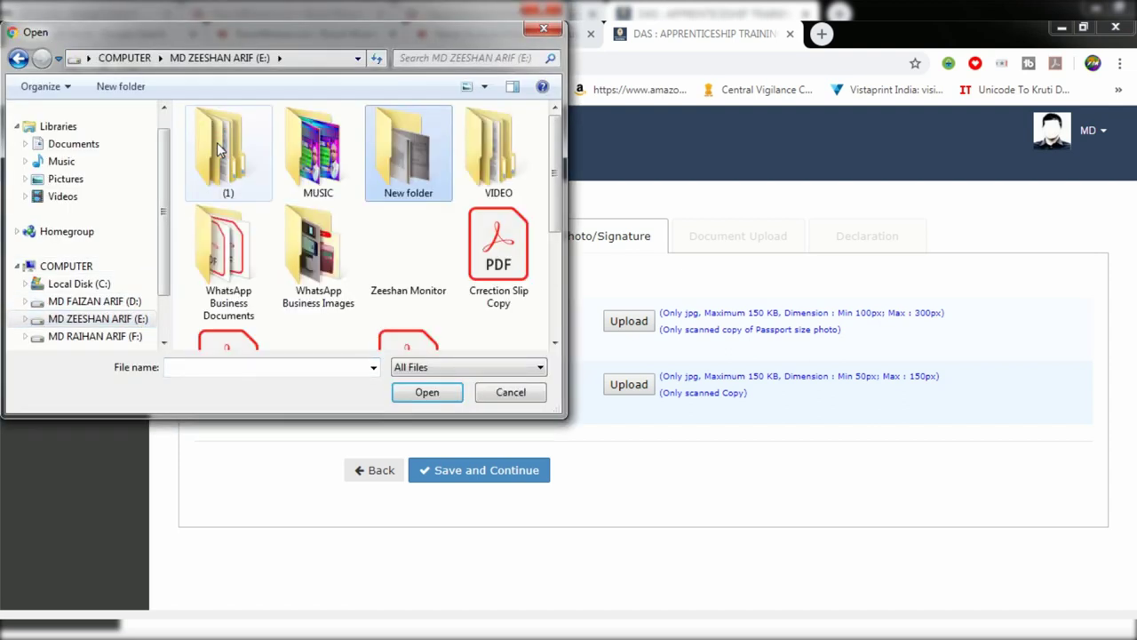
{"action": "double_click", "coordinate": [219, 149]}
{"action": "double_click", "coordinate": [218, 149]}
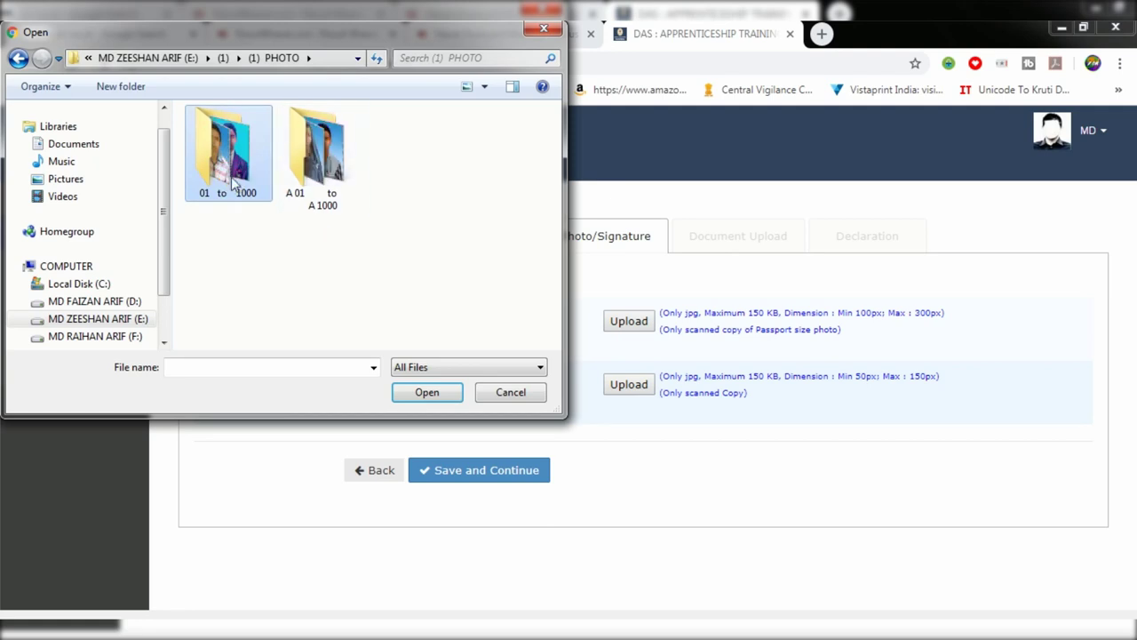
{"action": "double_click", "coordinate": [229, 177]}
{"action": "double_click", "coordinate": [318, 254]}
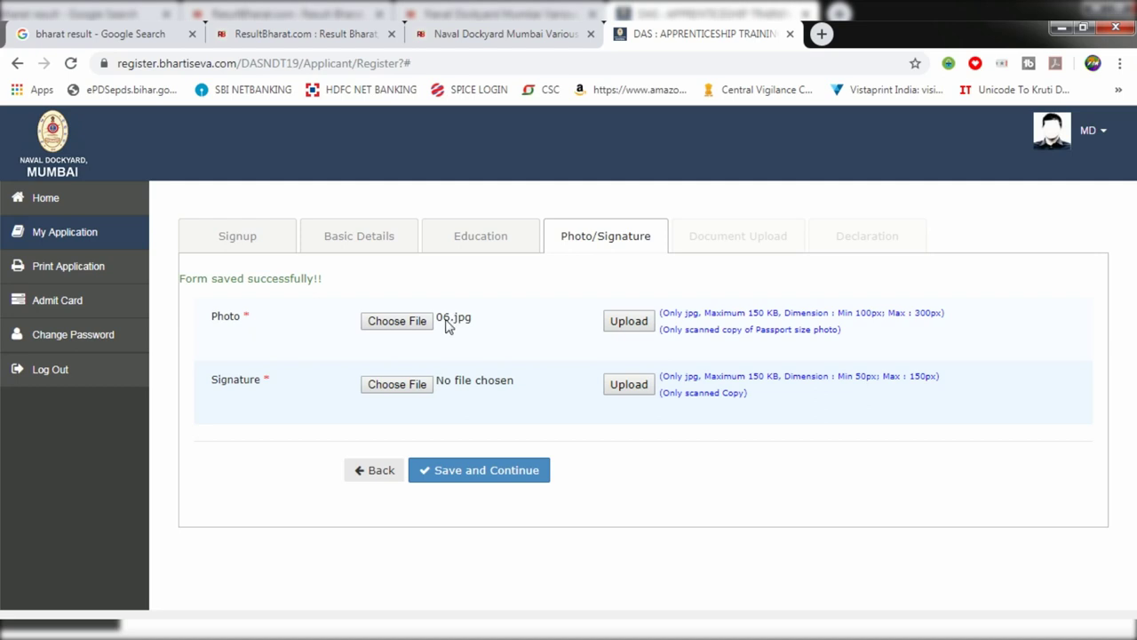
{"action": "left_click", "coordinate": [640, 327]}
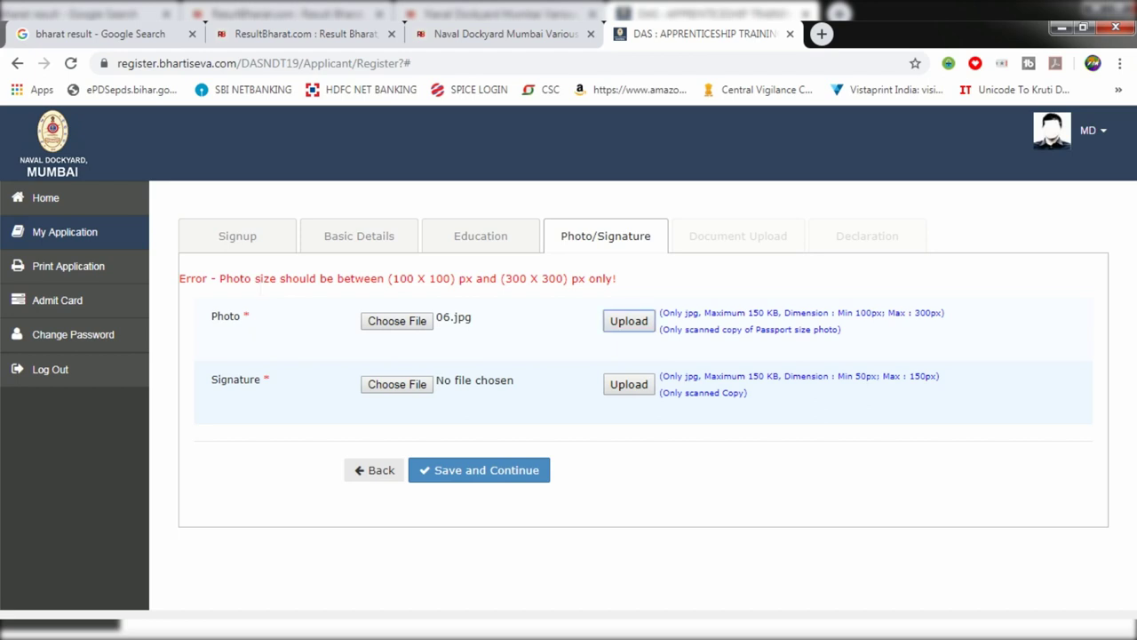
Step: After the size error, reselect 06.jpg from the E: drive and upload it again
{"action": "left_click", "coordinate": [433, 357]}
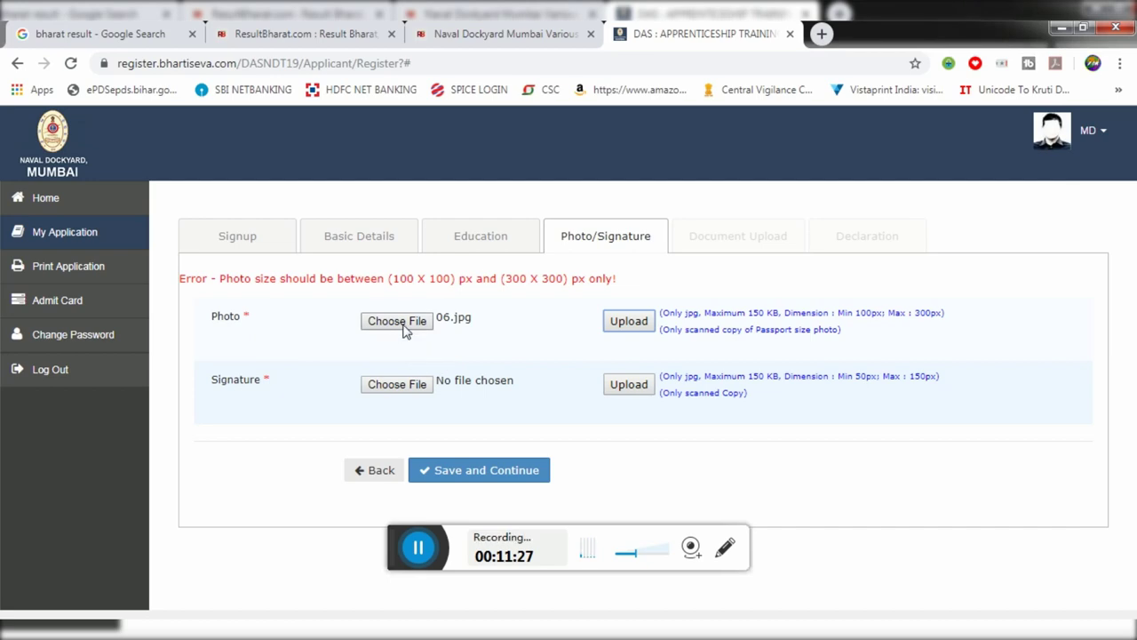
{"action": "left_click", "coordinate": [404, 323]}
{"action": "left_click", "coordinate": [85, 323]}
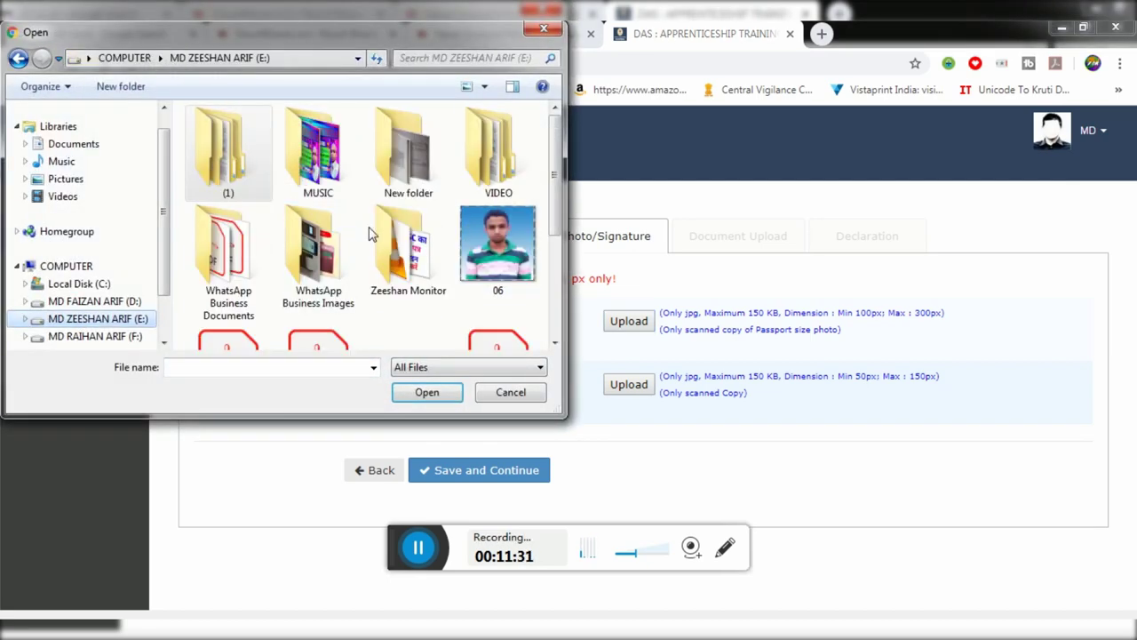
{"action": "double_click", "coordinate": [495, 249]}
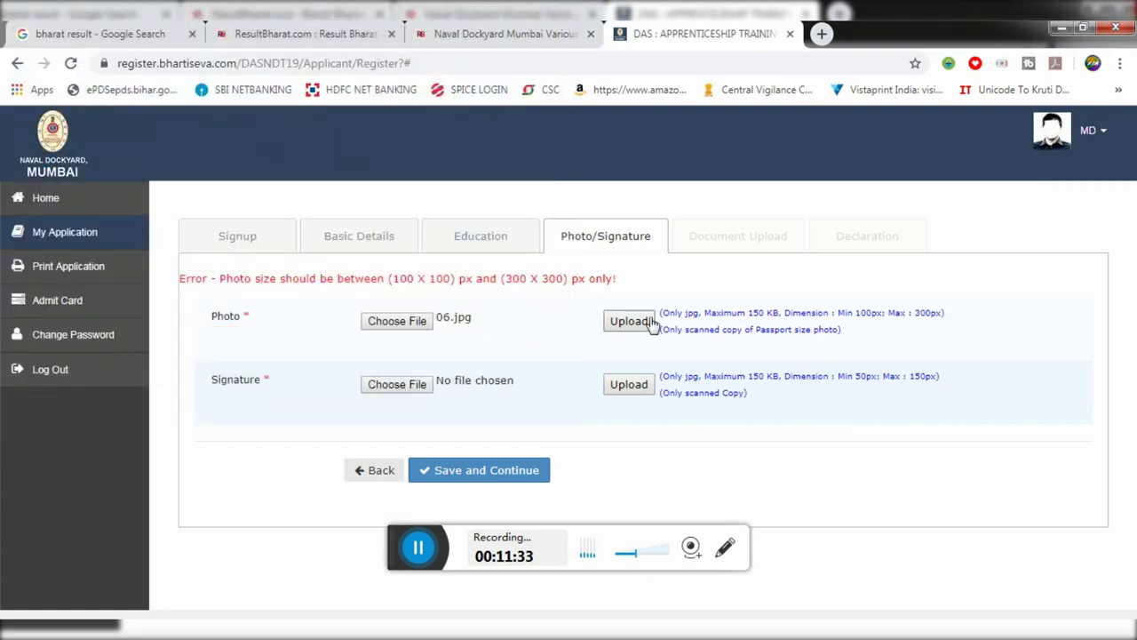
{"action": "left_click", "coordinate": [646, 322]}
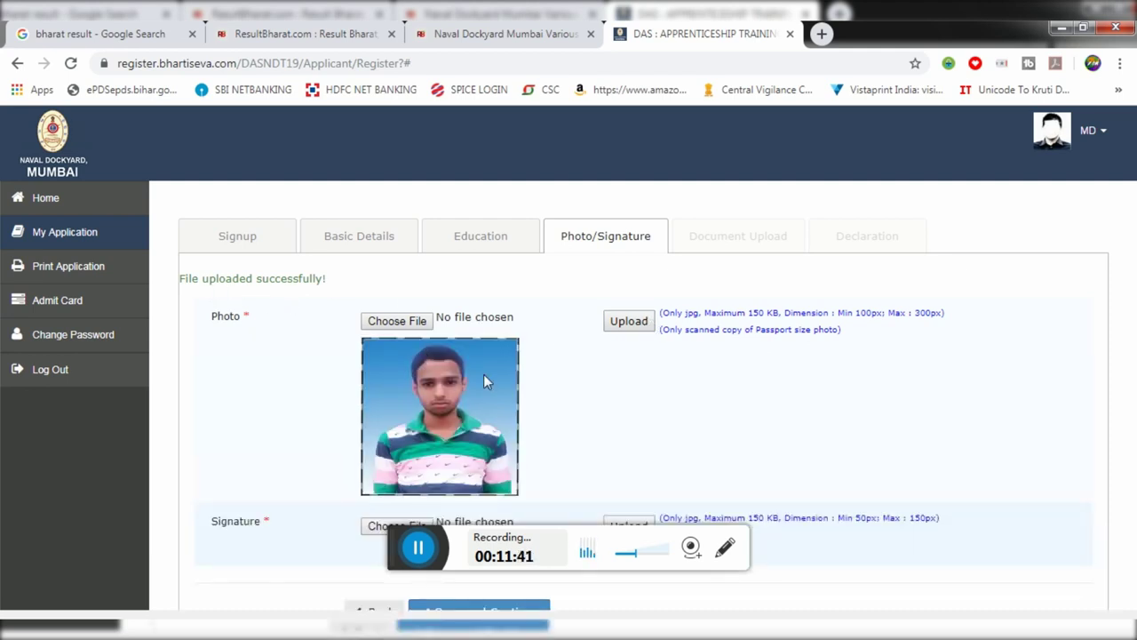
Step: Choose sin.jpg for the Signature field and upload it
{"action": "scroll", "coordinate": [480, 377], "scroll_direction": "down", "scroll_amount": 3}
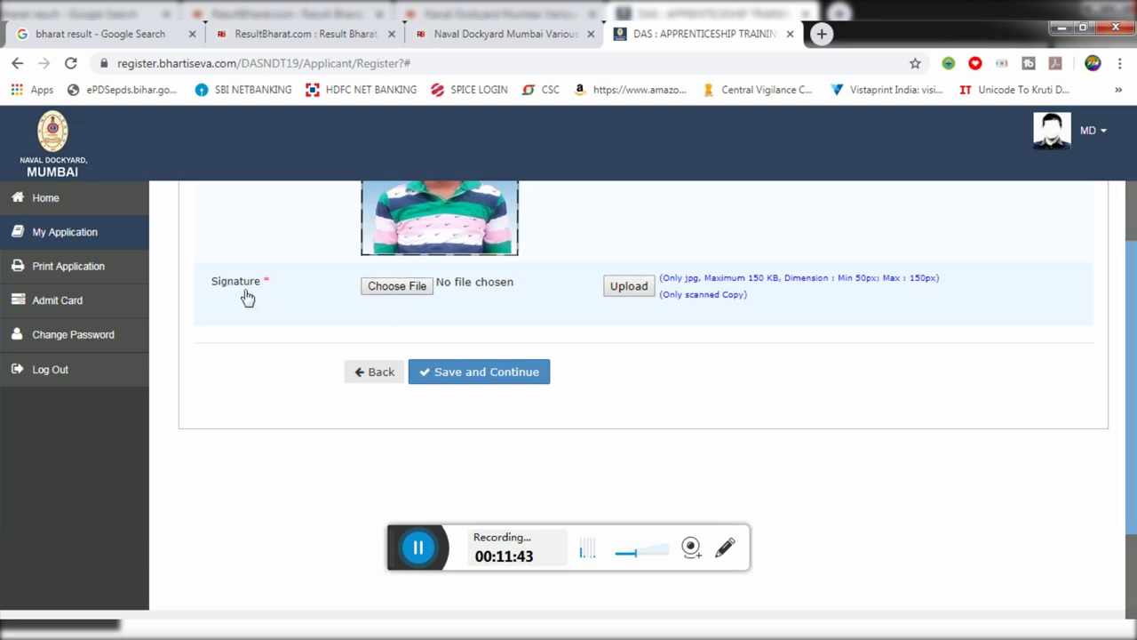
{"action": "left_click", "coordinate": [387, 294]}
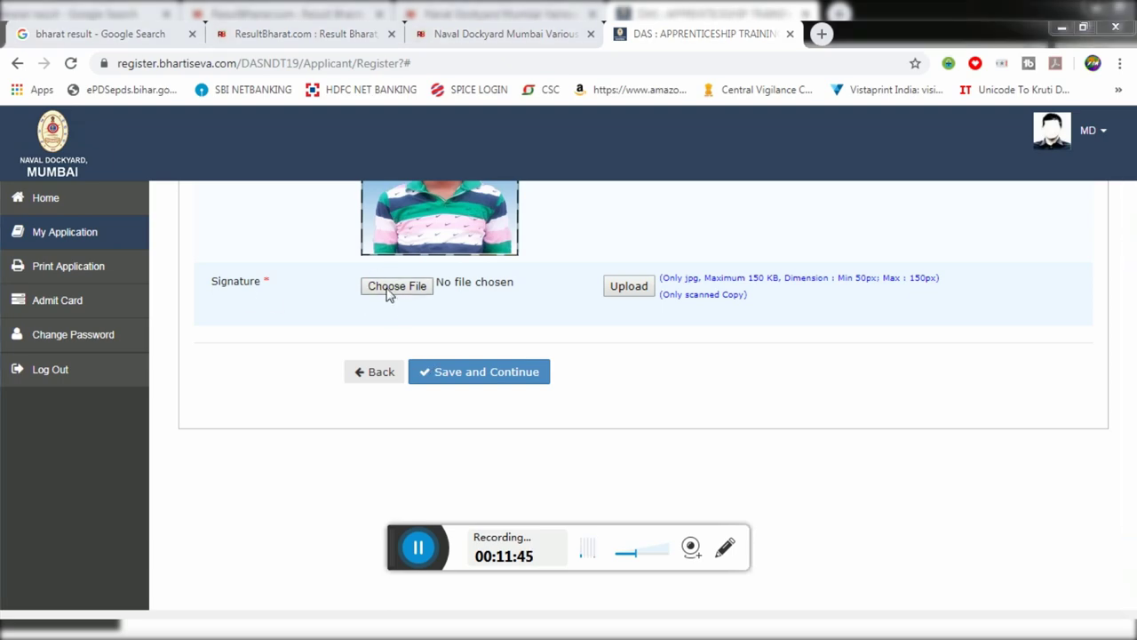
{"action": "scroll", "coordinate": [337, 289], "scroll_direction": "down", "scroll_amount": 3}
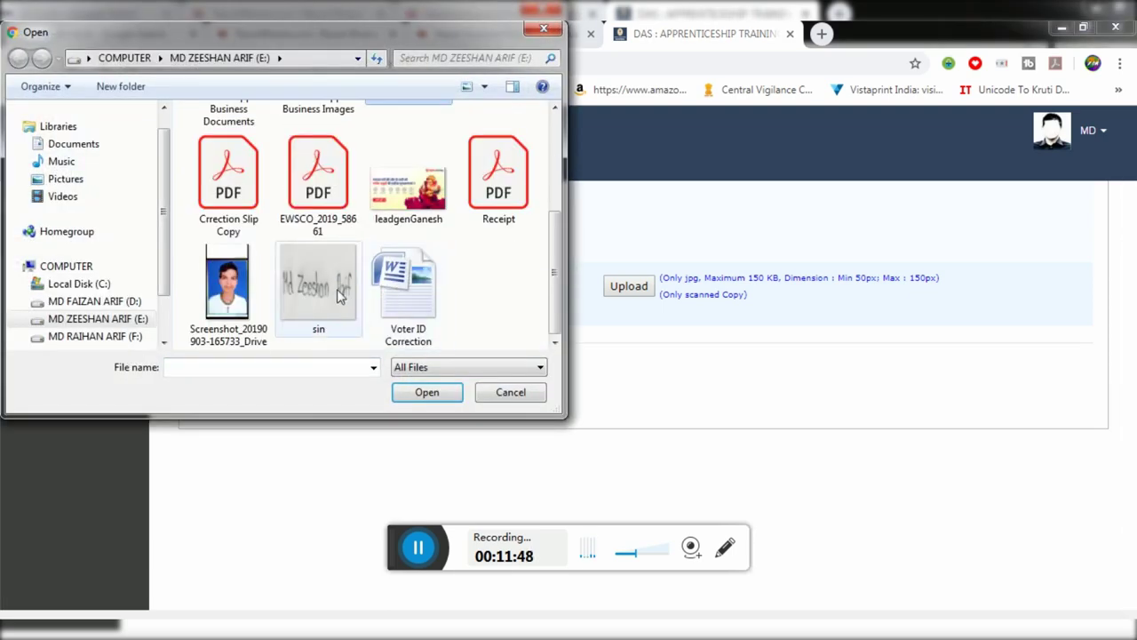
{"action": "double_click", "coordinate": [336, 289]}
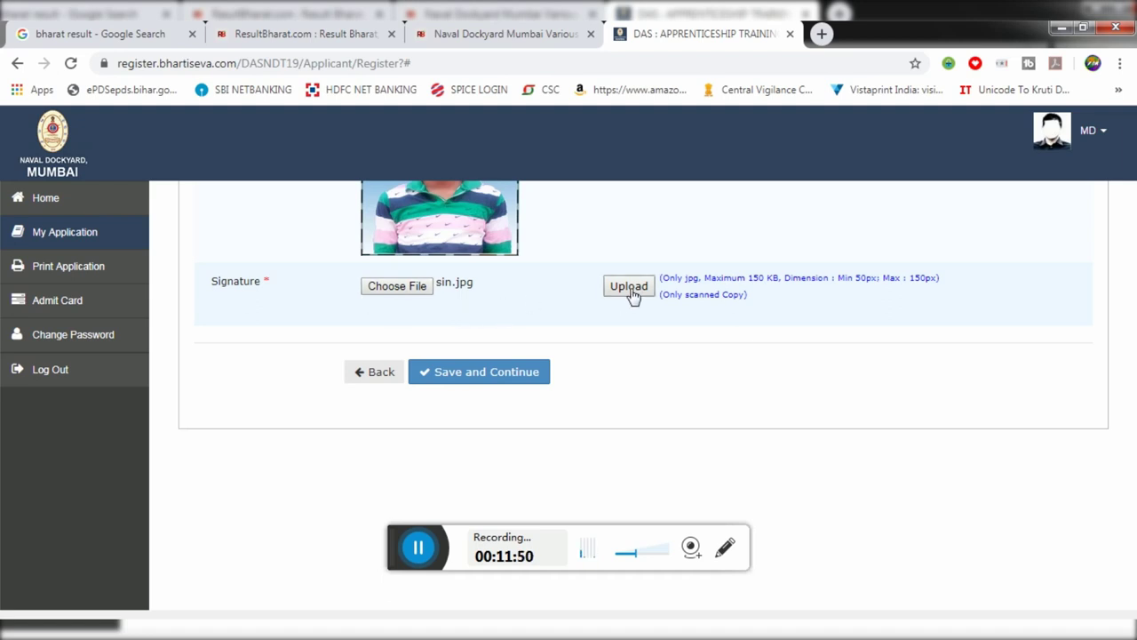
{"action": "left_click", "coordinate": [629, 286]}
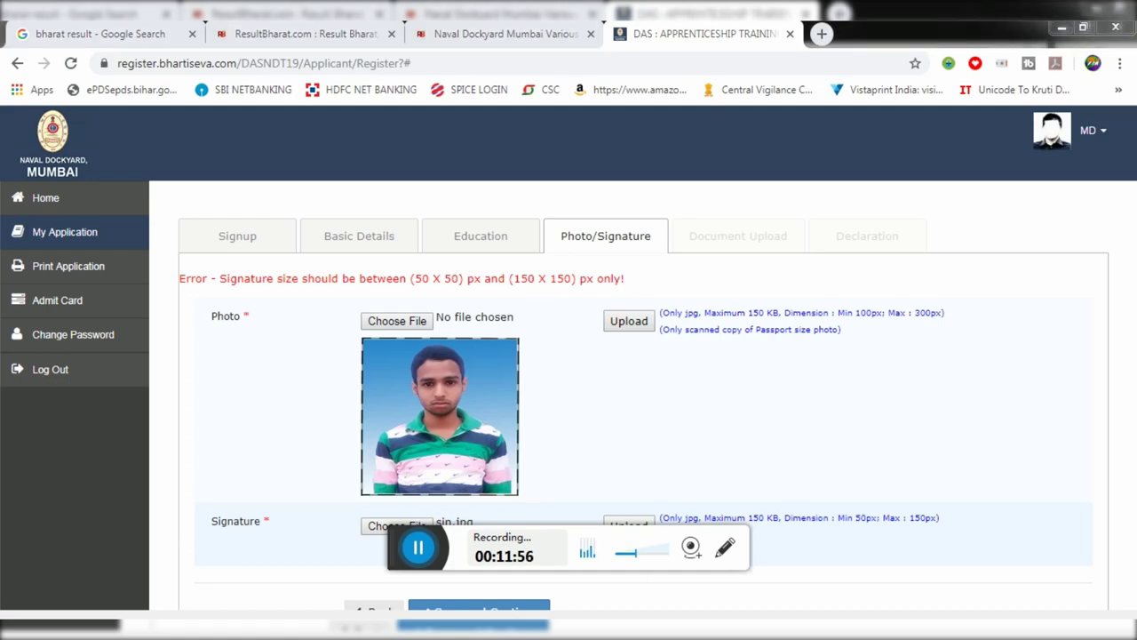
Step: Bring back the folder holding sin.jpg and open the image in Paint
{"action": "mouse_move", "coordinate": [124, 633]}
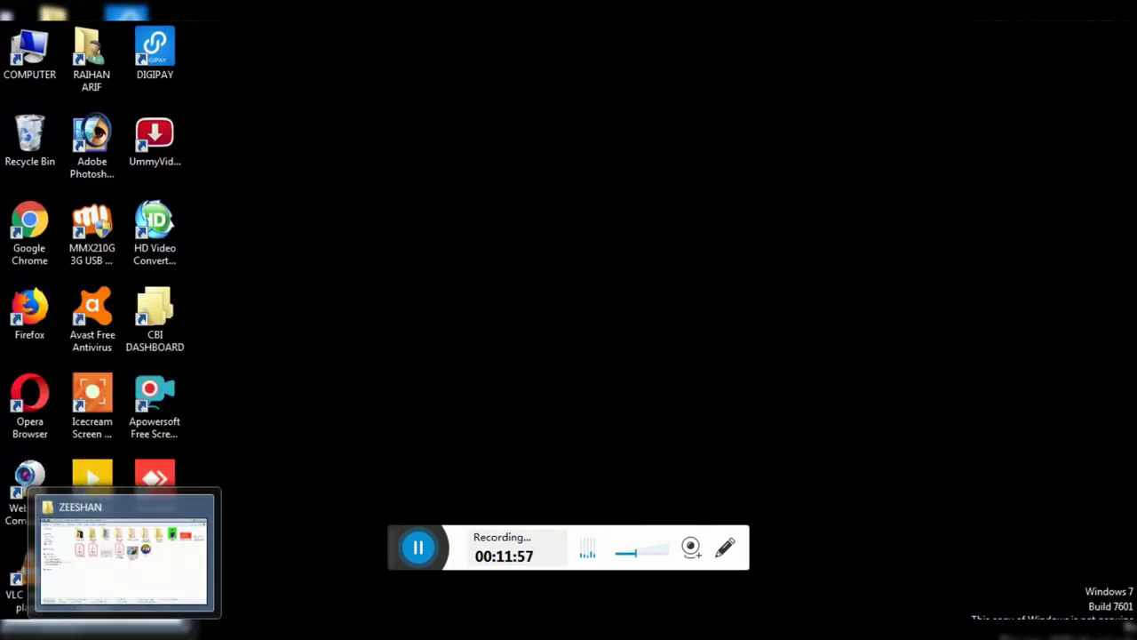
{"action": "left_click", "coordinate": [125, 551]}
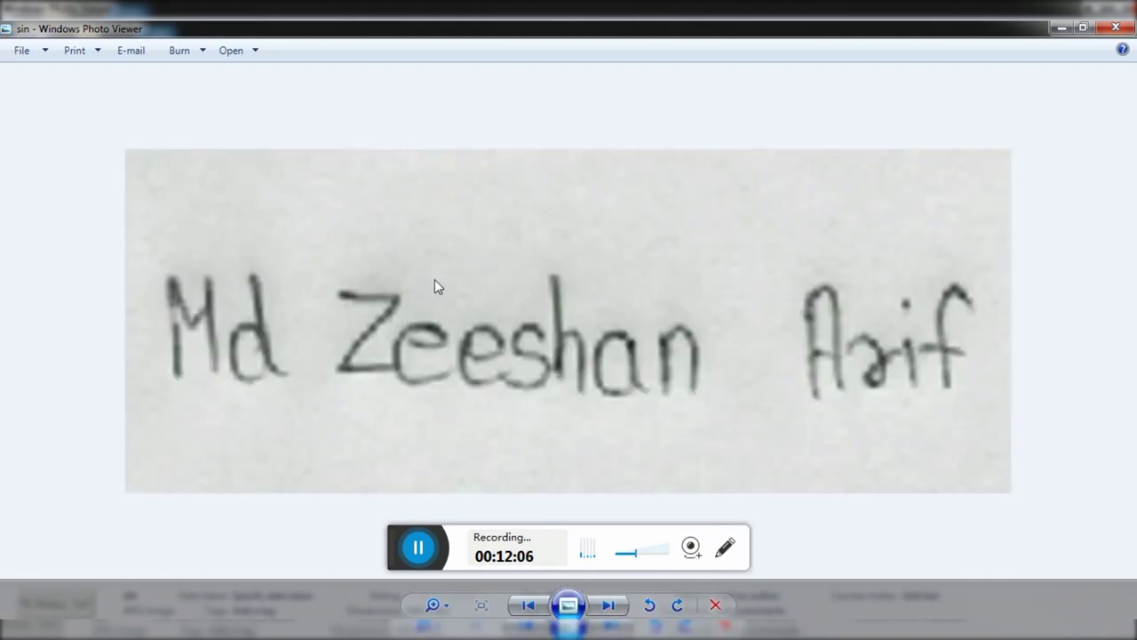
{"action": "left_click", "coordinate": [239, 53]}
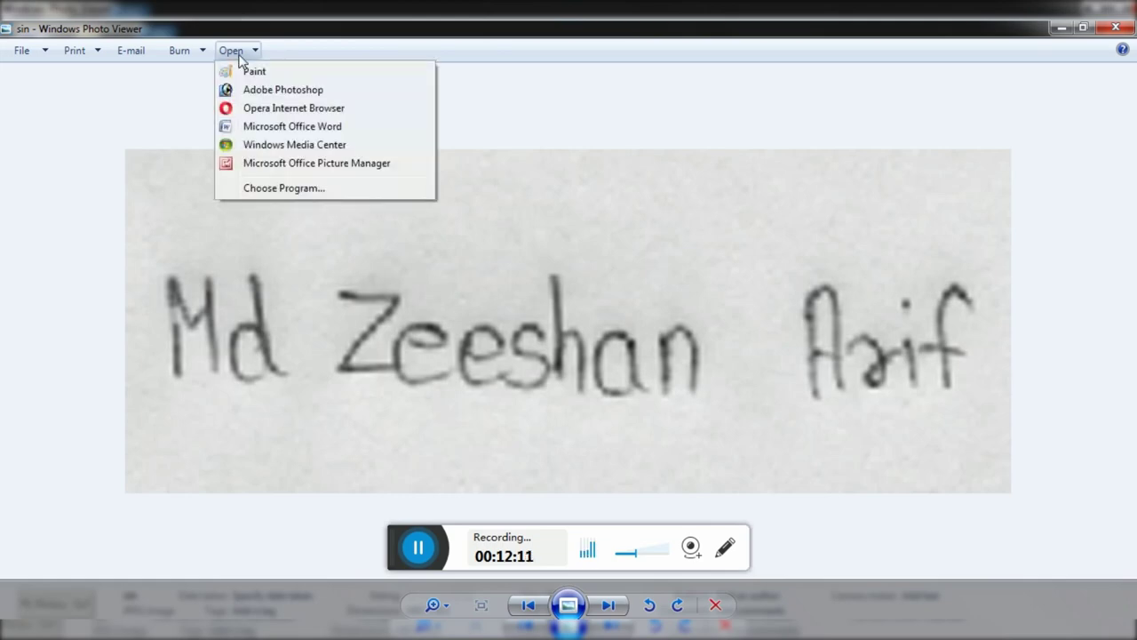
{"action": "left_click", "coordinate": [244, 69]}
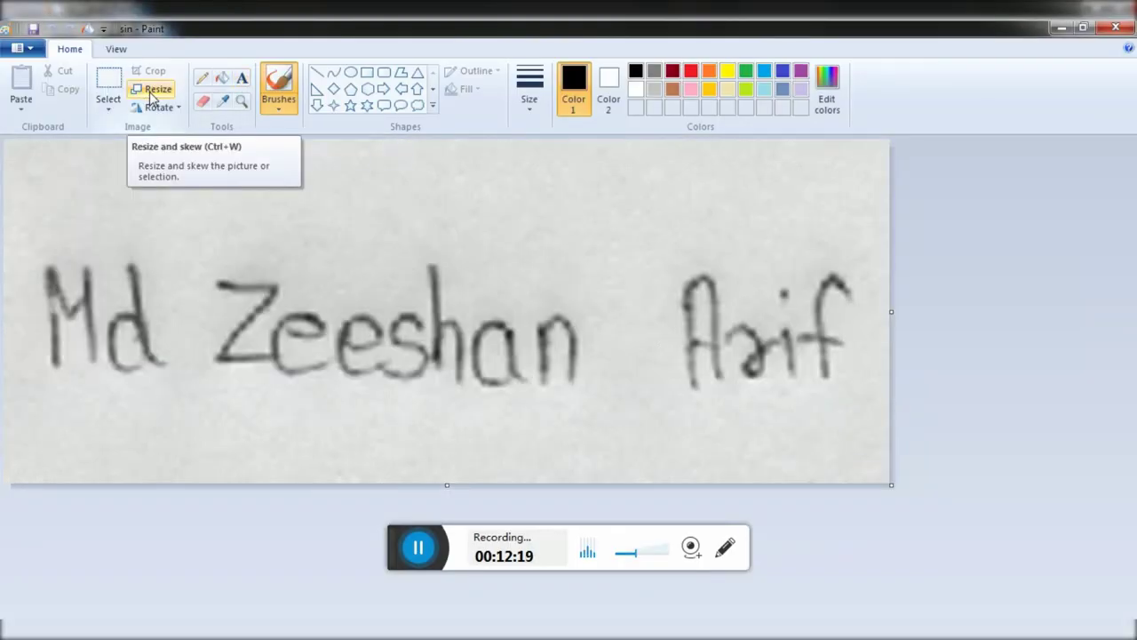
Step: Resize the signature to 130 × 130 pixels without maintaining aspect ratio
{"action": "left_click", "coordinate": [149, 94]}
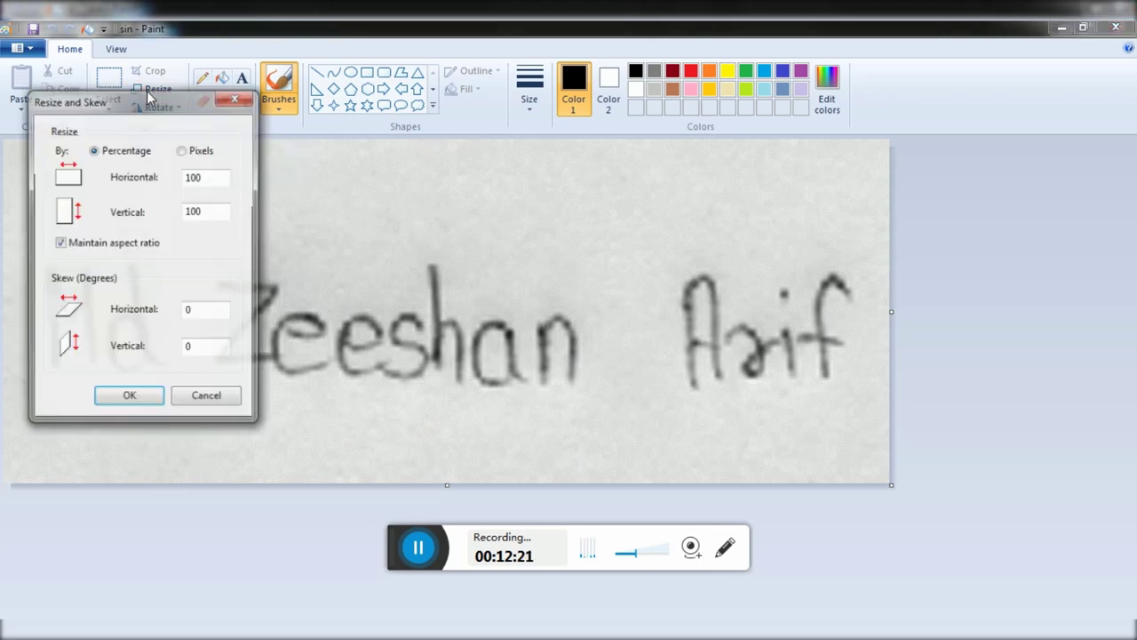
{"action": "left_click", "coordinate": [182, 151]}
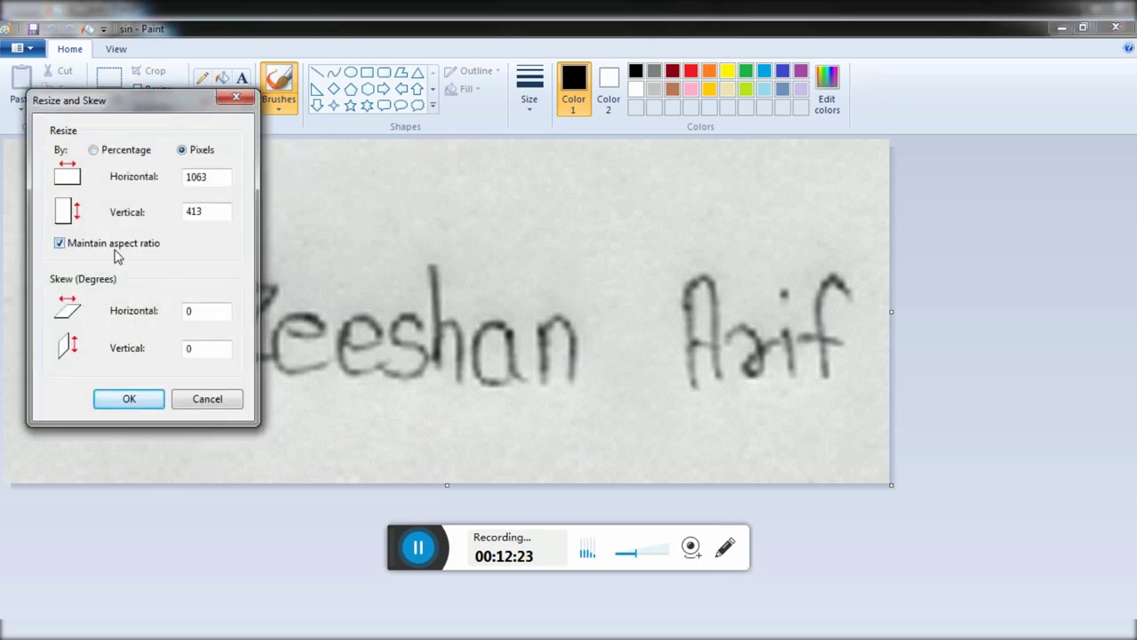
{"action": "left_click", "coordinate": [85, 252]}
{"action": "double_click", "coordinate": [198, 177]}
{"action": "type", "text": "130"}
{"action": "double_click", "coordinate": [197, 211]}
{"action": "type", "text": "1"}
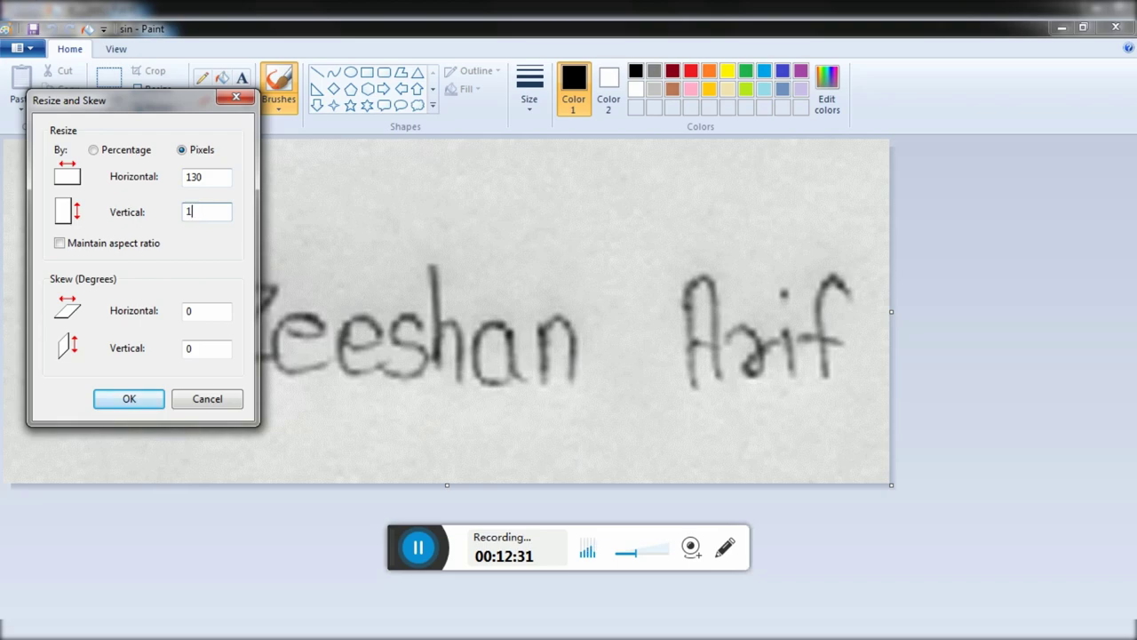
{"action": "key", "text": "Return"}
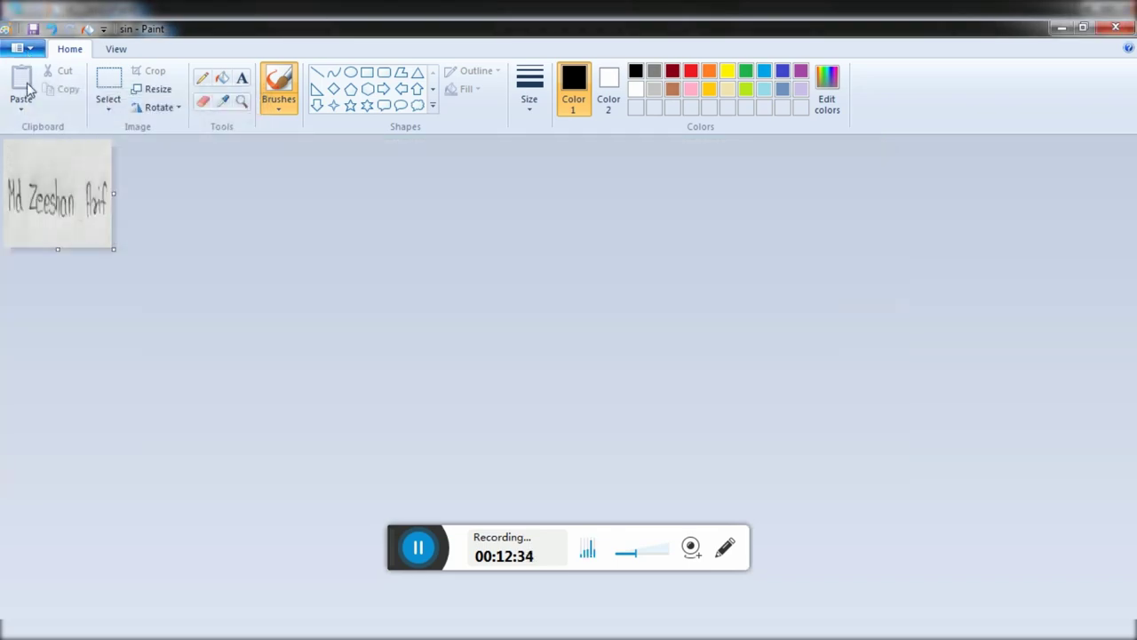
Step: Save the resized sin.jpg and close Paint and the photo viewer
{"action": "left_click", "coordinate": [20, 48]}
{"action": "left_click", "coordinate": [49, 151]}
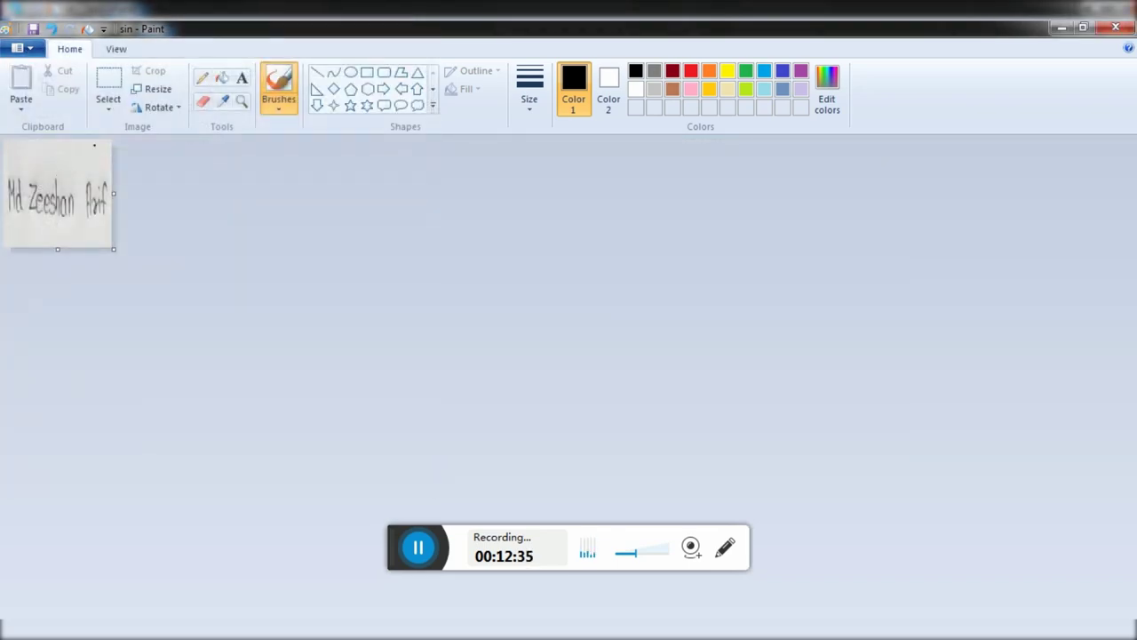
{"action": "left_click", "coordinate": [1116, 29]}
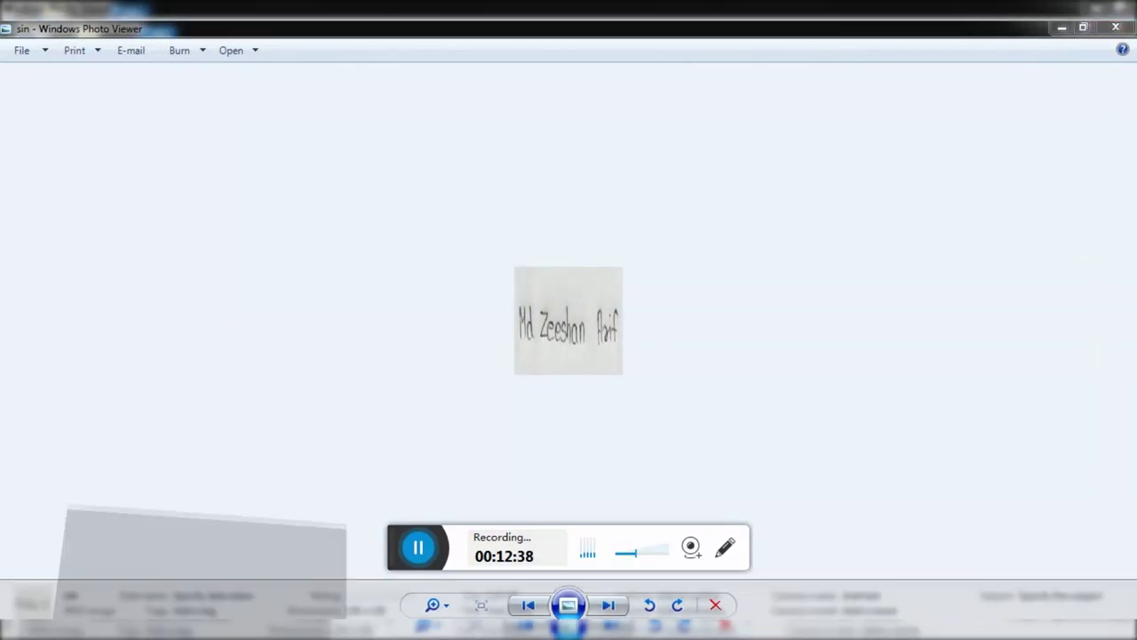
{"action": "left_click", "coordinate": [1117, 28]}
{"action": "scroll", "coordinate": [422, 439], "scroll_direction": "down", "scroll_amount": 2}
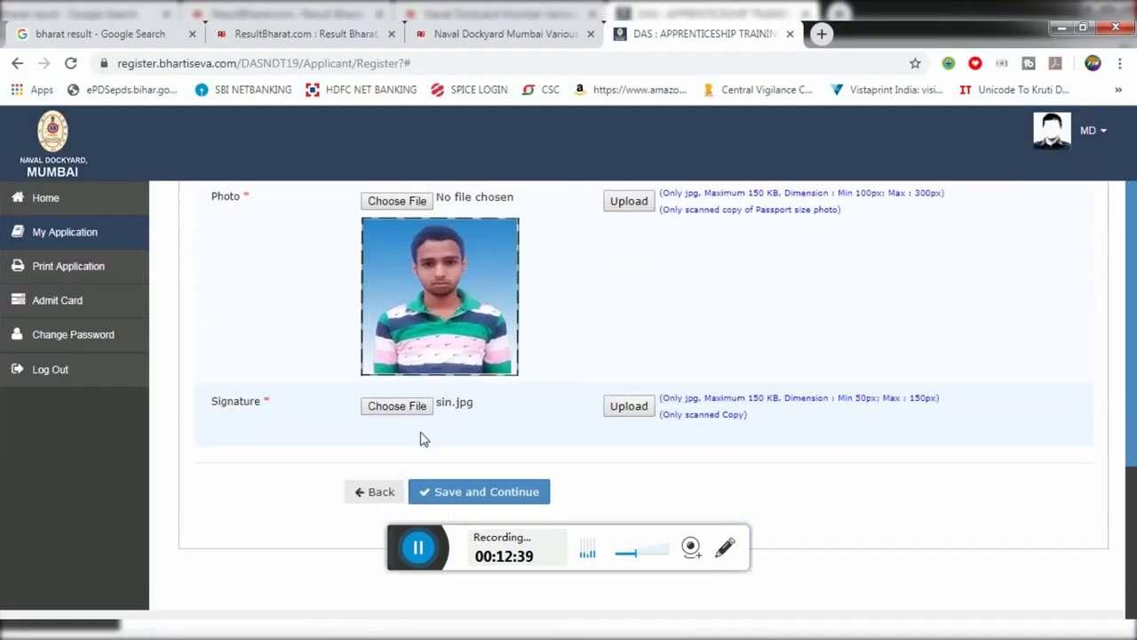
Step: Upload sin.jpg as the signature; it fails the size check, so view it in Photo Viewer
{"action": "left_click", "coordinate": [381, 408]}
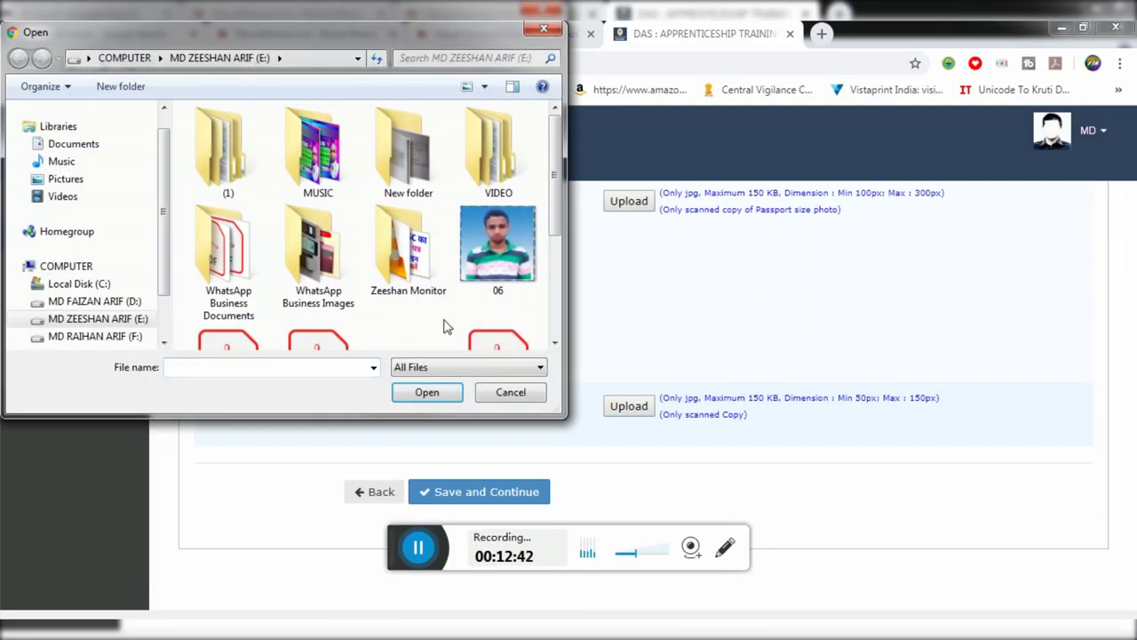
{"action": "scroll", "coordinate": [447, 326], "scroll_direction": "down", "scroll_amount": 2}
{"action": "left_click", "coordinate": [311, 293]}
{"action": "double_click", "coordinate": [327, 301]}
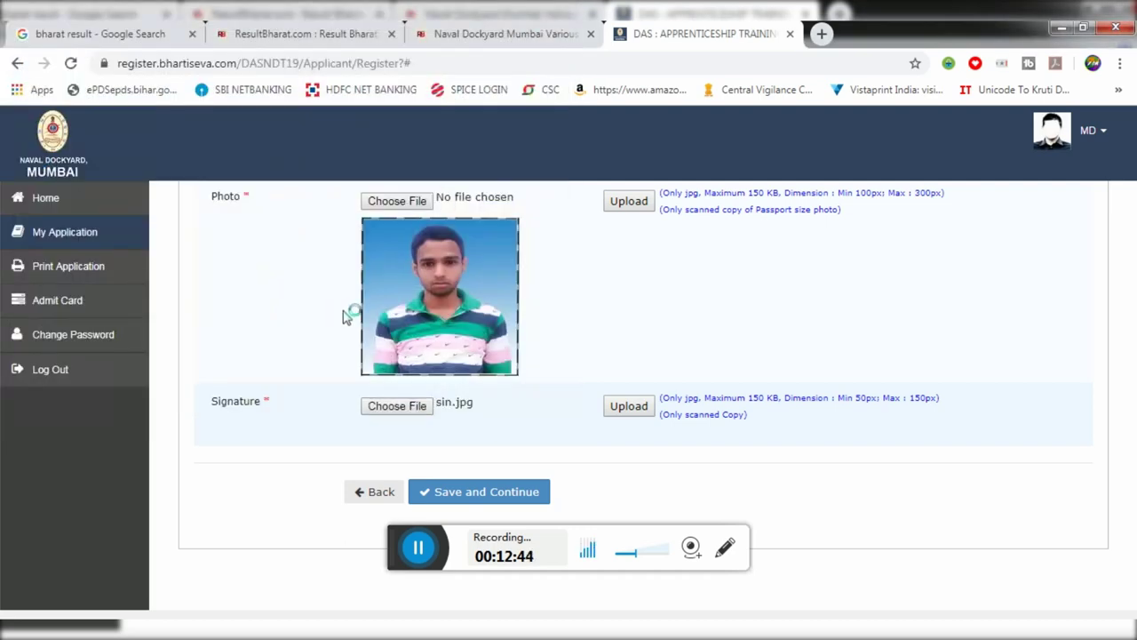
{"action": "left_click", "coordinate": [627, 410]}
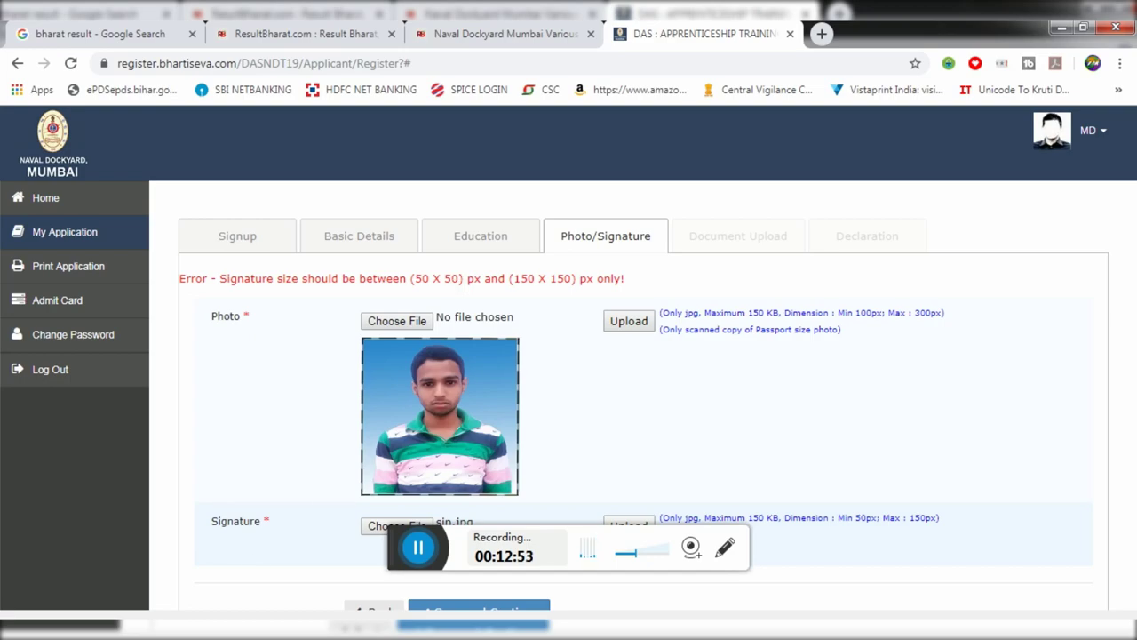
{"action": "left_click", "coordinate": [160, 493]}
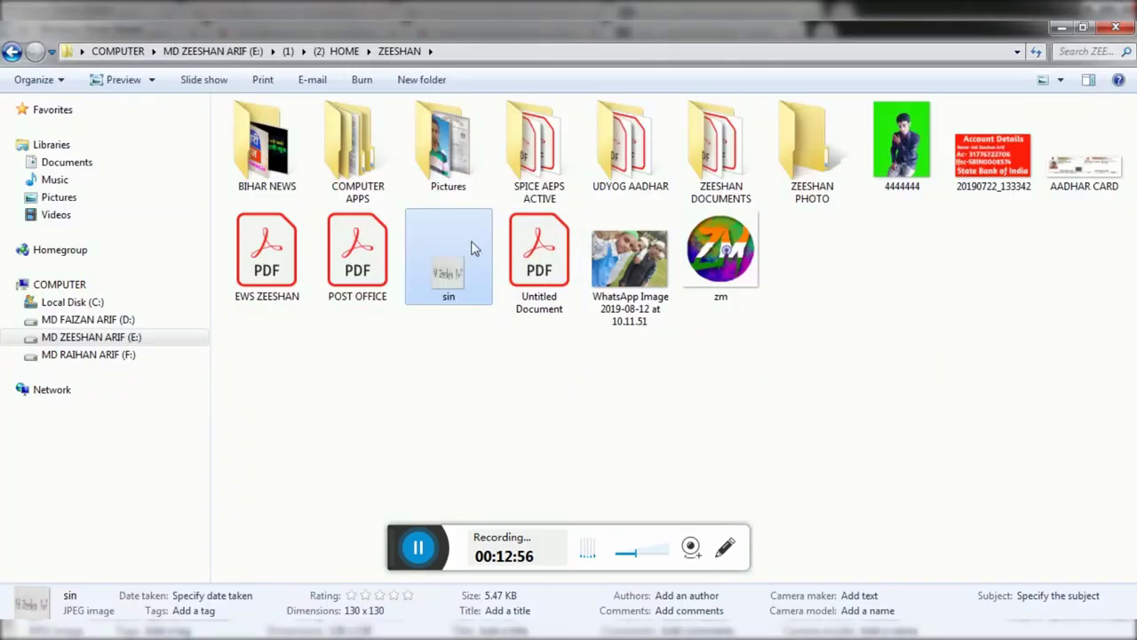
Step: Open the sin image file's Properties to confirm it is 130 x 130
{"action": "right_click", "coordinate": [448, 268]}
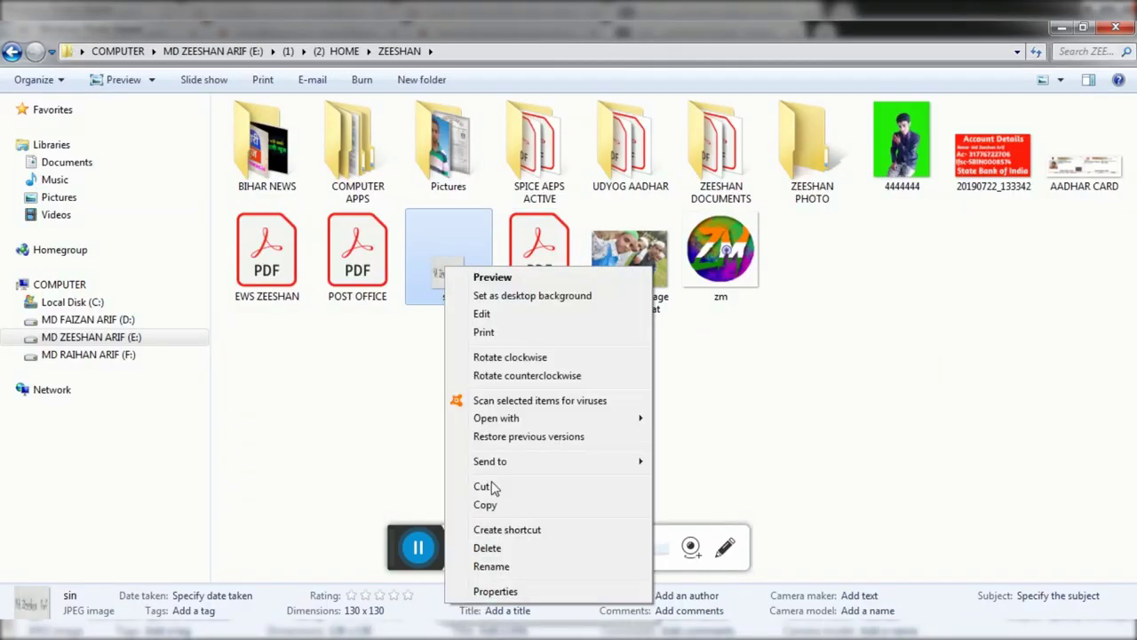
{"action": "left_click", "coordinate": [495, 593]}
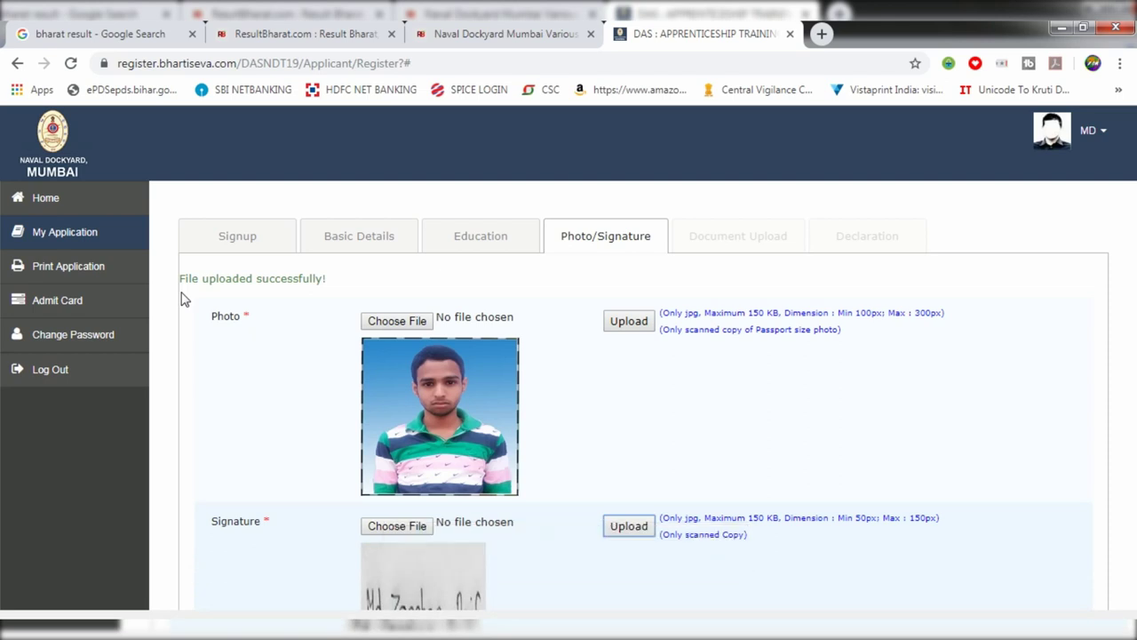
Step: Save the uploaded photo and signature, advancing to the Document Upload tab with five empty fields
{"action": "scroll", "coordinate": [295, 401], "scroll_direction": "down", "scroll_amount": 3}
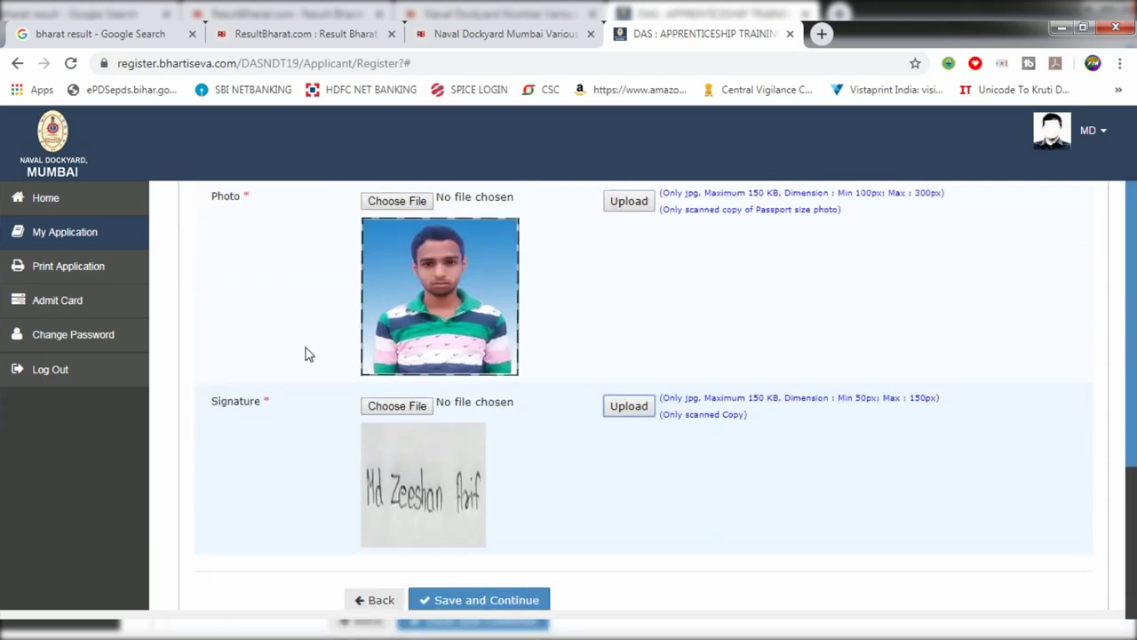
{"action": "left_click", "coordinate": [476, 480]}
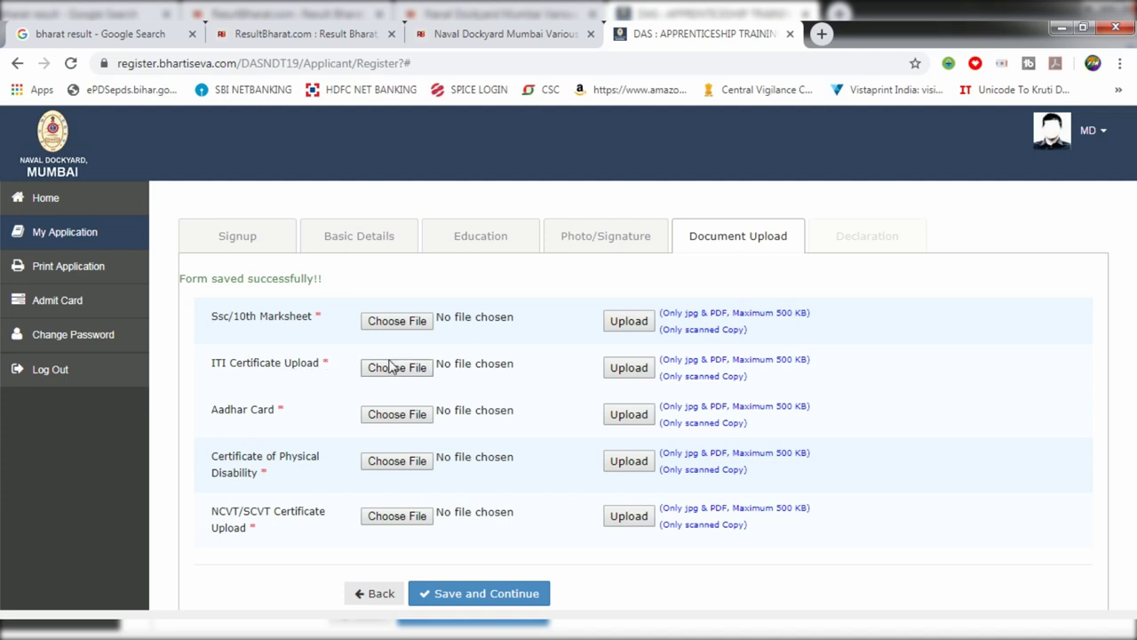
Step: Start choosing files for the Aadhar Card and Physical Disability certificate, then cancel without selecting
{"action": "left_click", "coordinate": [390, 411]}
{"action": "scroll", "coordinate": [293, 457], "scroll_direction": "down", "scroll_amount": 1}
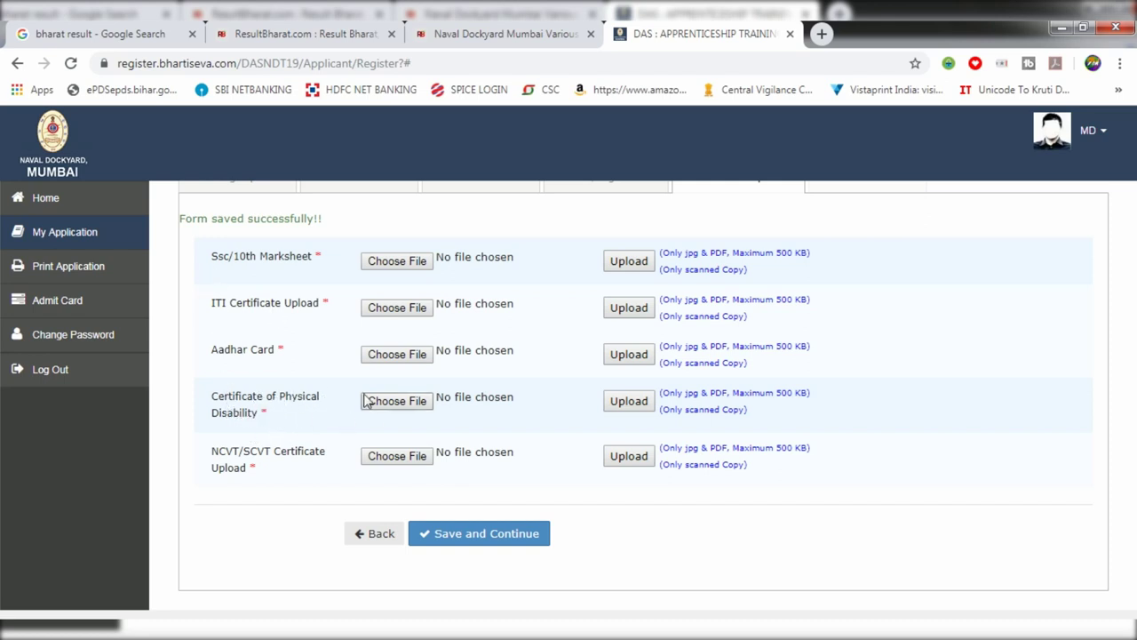
{"action": "left_click", "coordinate": [452, 411]}
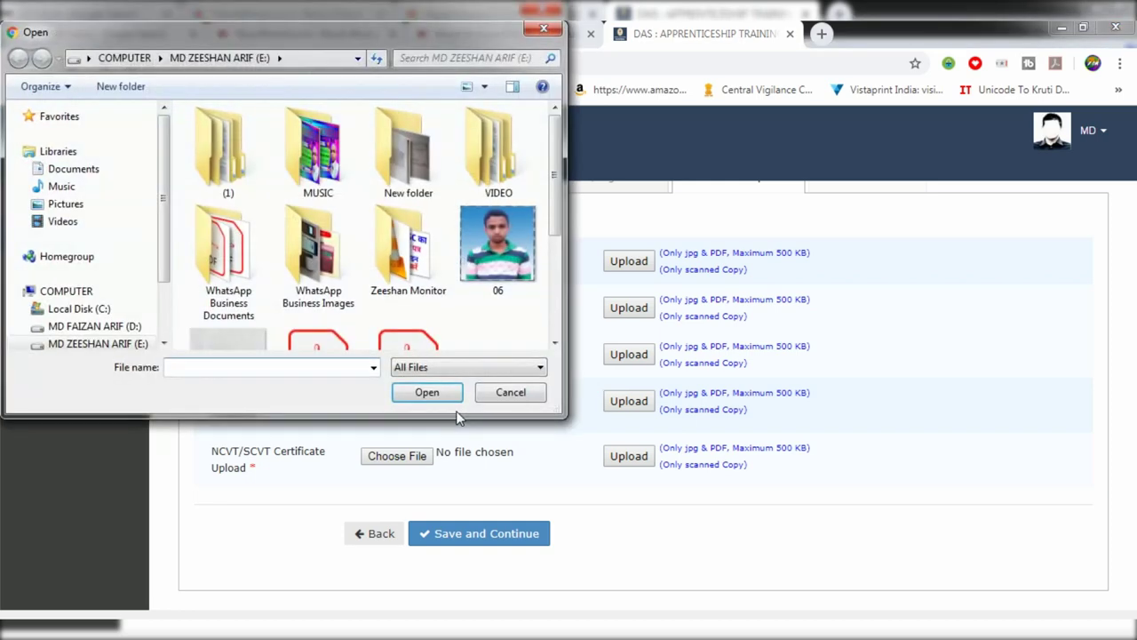
{"action": "left_click", "coordinate": [511, 393]}
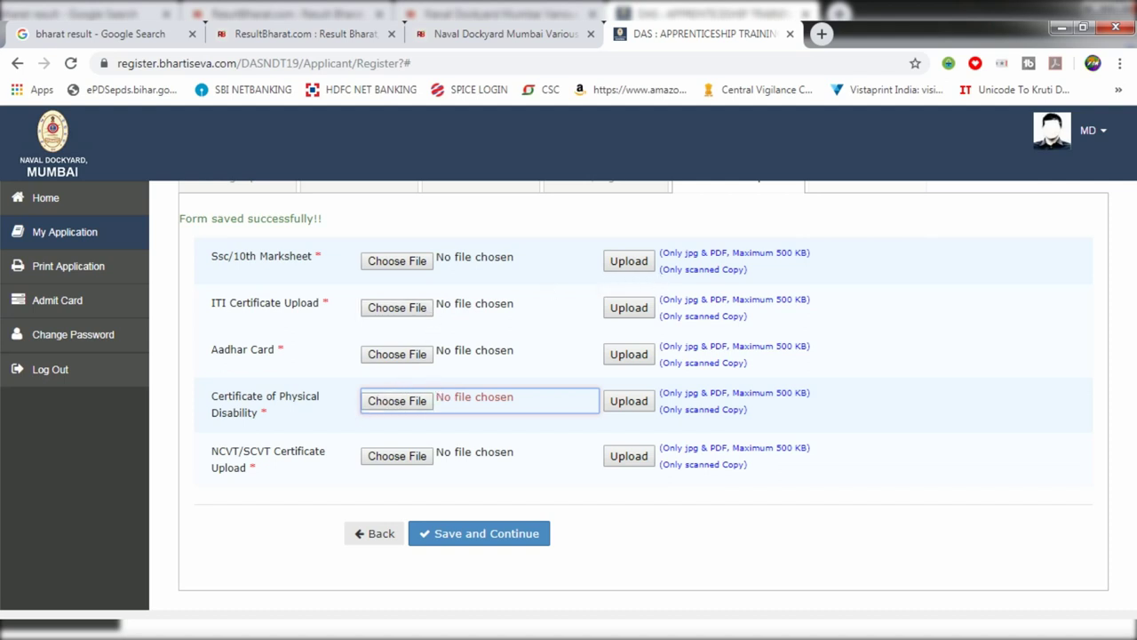
{"action": "left_click", "coordinate": [707, 494]}
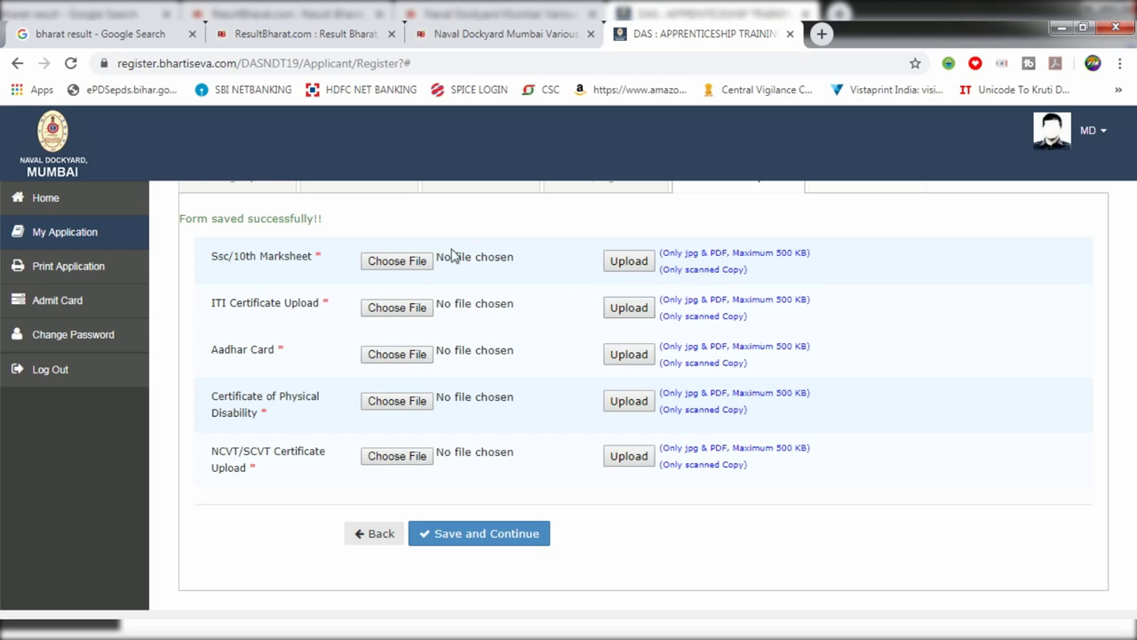
Step: Upload the marks image from E:\(1)\(2) HOME as the Ssc/10th Marksheet; it exceeds 500 KB
{"action": "left_click", "coordinate": [383, 266]}
{"action": "double_click", "coordinate": [222, 151]}
{"action": "left_click", "coordinate": [330, 169]}
{"action": "double_click", "coordinate": [330, 169]}
{"action": "scroll", "coordinate": [346, 266], "scroll_direction": "down", "scroll_amount": 1}
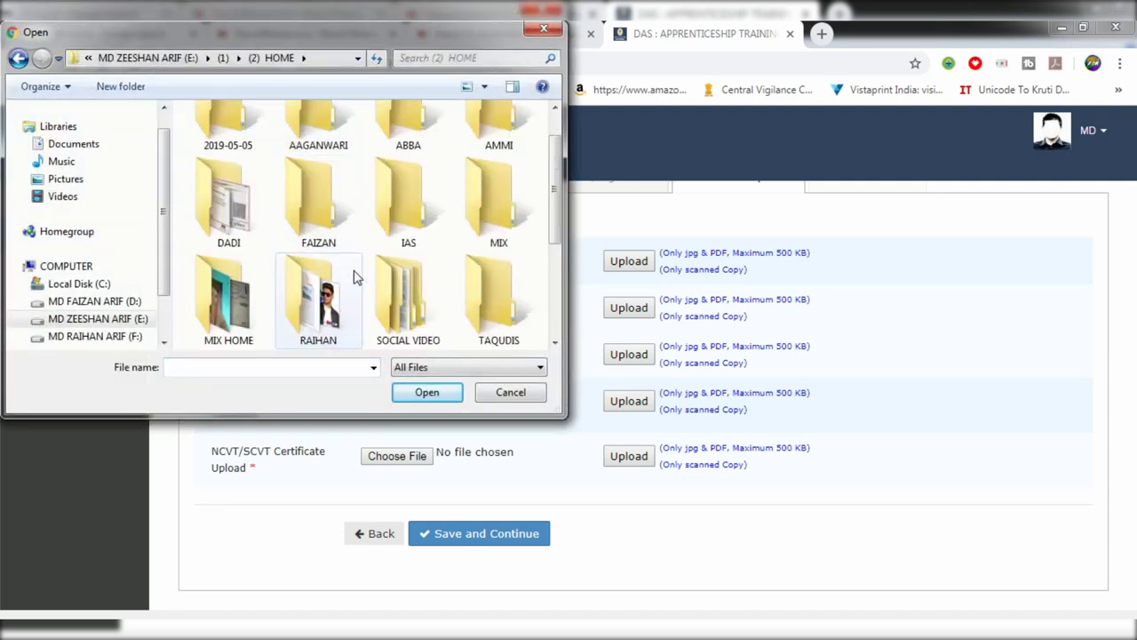
{"action": "double_click", "coordinate": [354, 277]}
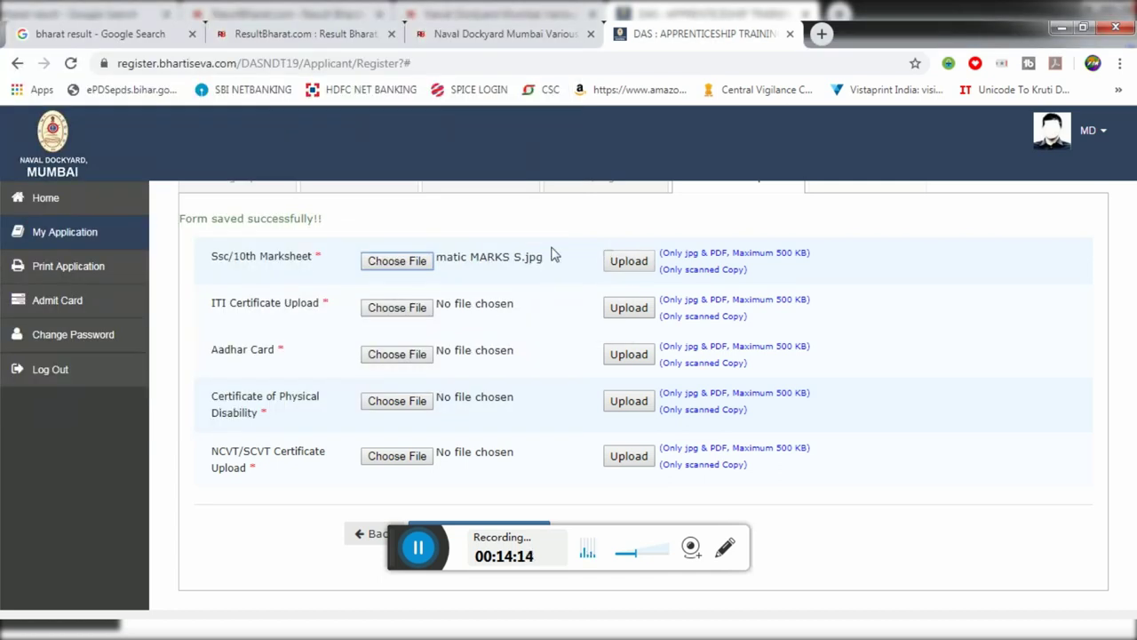
{"action": "left_click", "coordinate": [622, 261]}
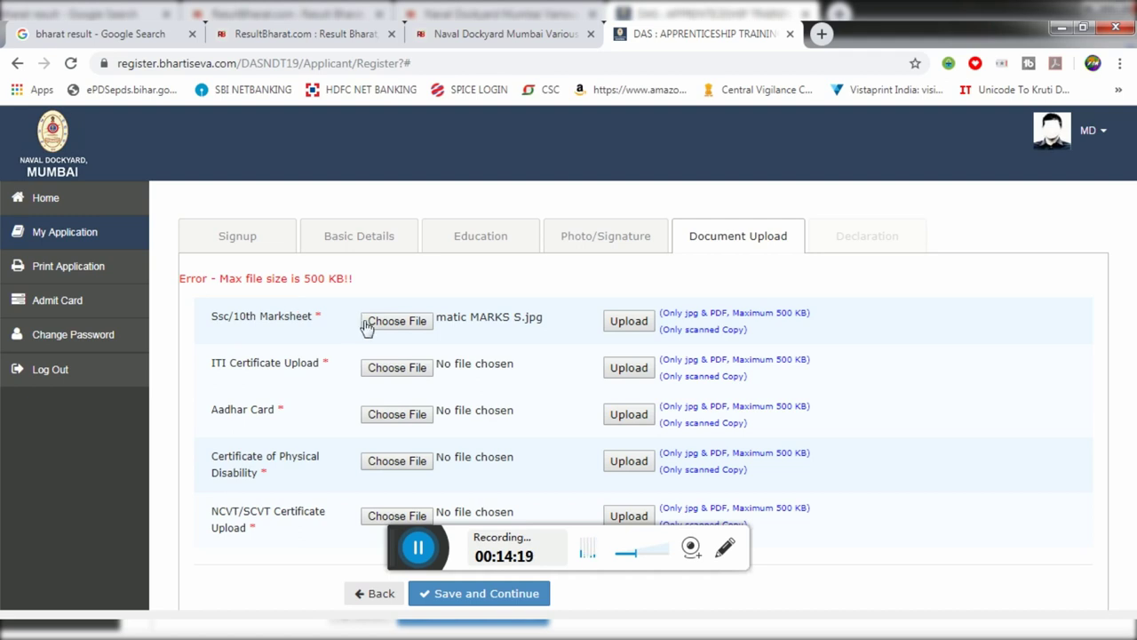
Step: Upload the chosen document and save the Document Upload page to reach the Declaration tab
{"action": "scroll", "coordinate": [391, 311], "scroll_direction": "down", "scroll_amount": 1}
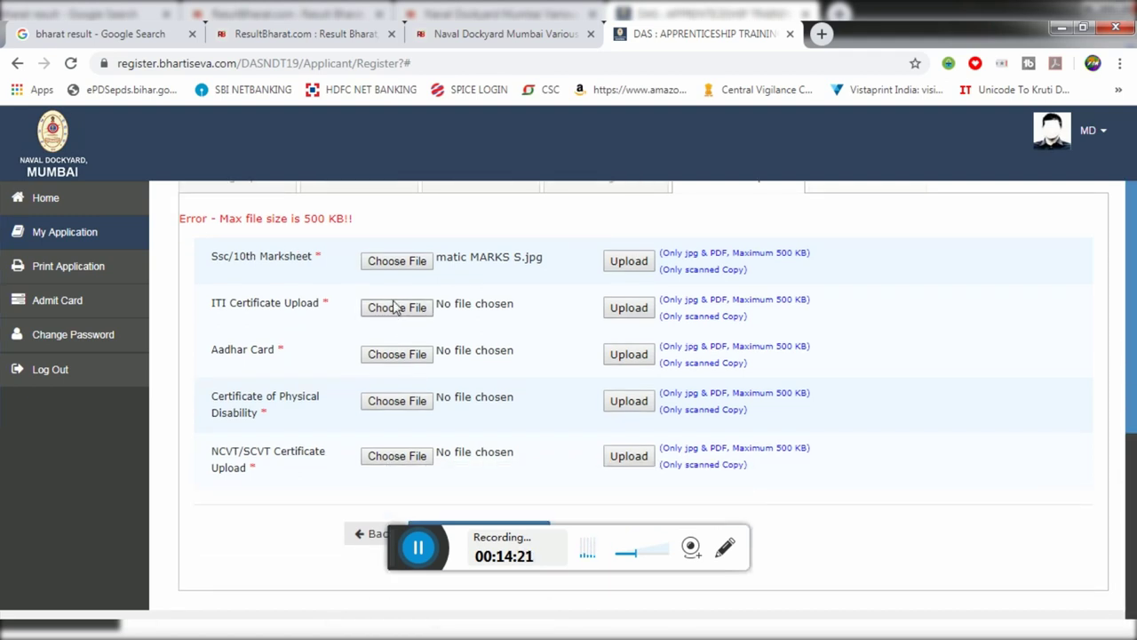
{"action": "key", "text": "Return"}
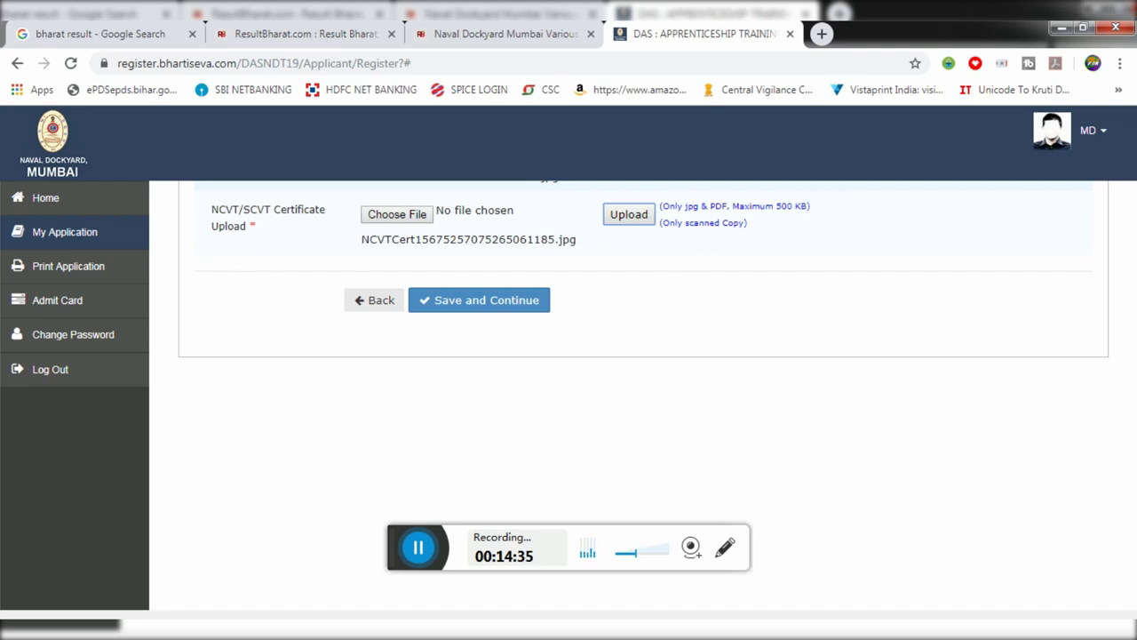
{"action": "left_click", "coordinate": [454, 301]}
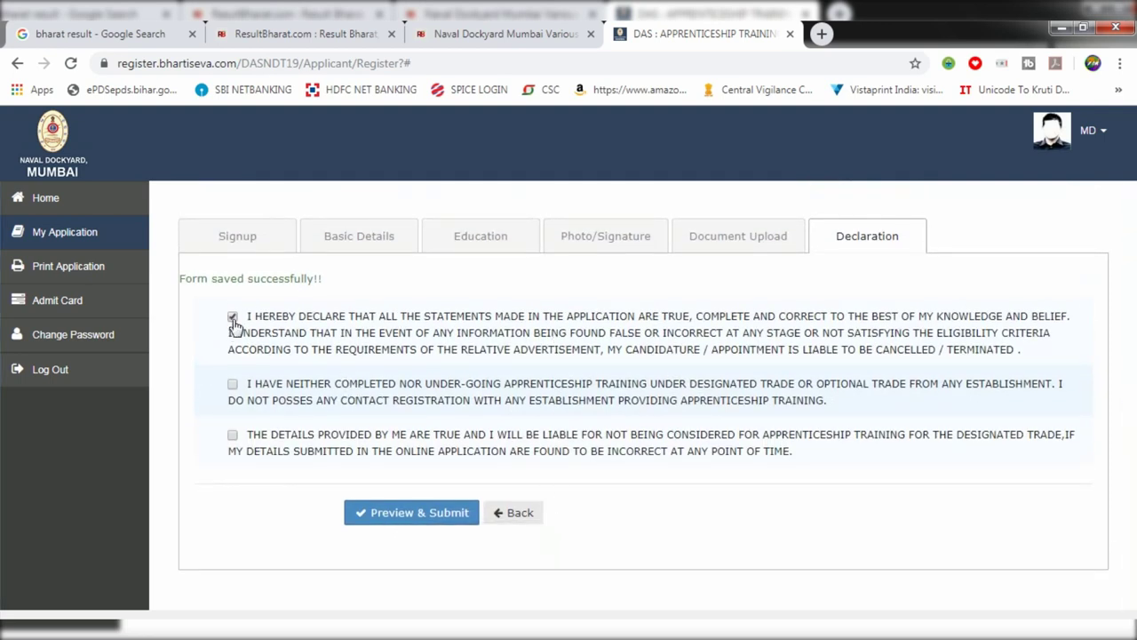
Step: Tick the second declaration and open the application preview to review the entered details
{"action": "left_click", "coordinate": [233, 384]}
{"action": "left_click", "coordinate": [411, 519]}
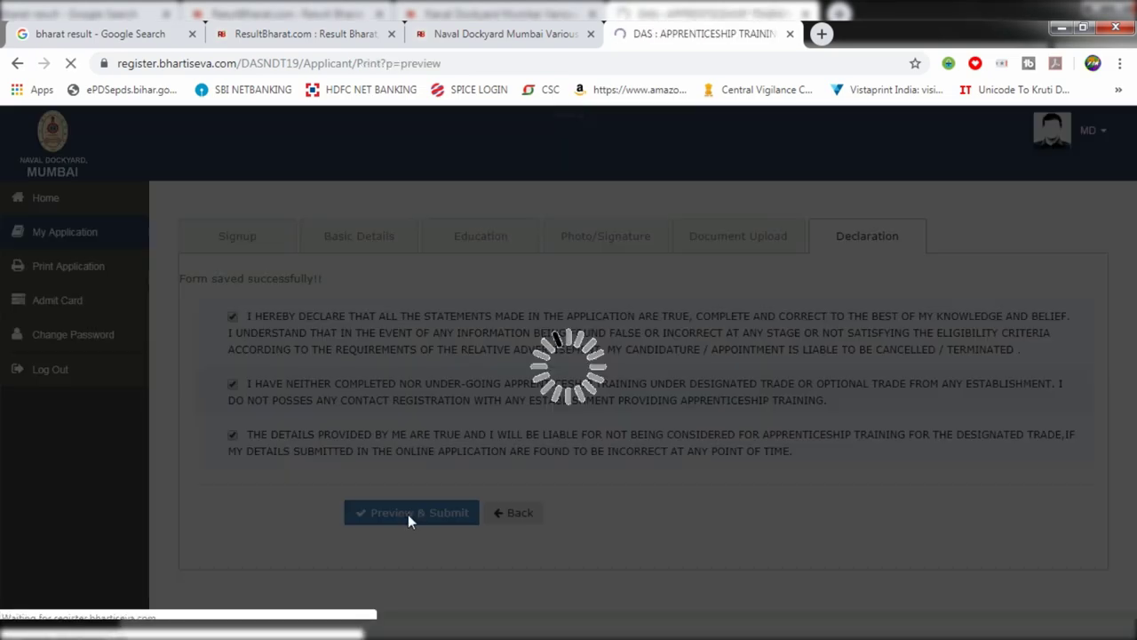
{"action": "scroll", "coordinate": [508, 386], "scroll_direction": "down", "scroll_amount": 2}
{"action": "scroll", "coordinate": [507, 385], "scroll_direction": "down", "scroll_amount": 10}
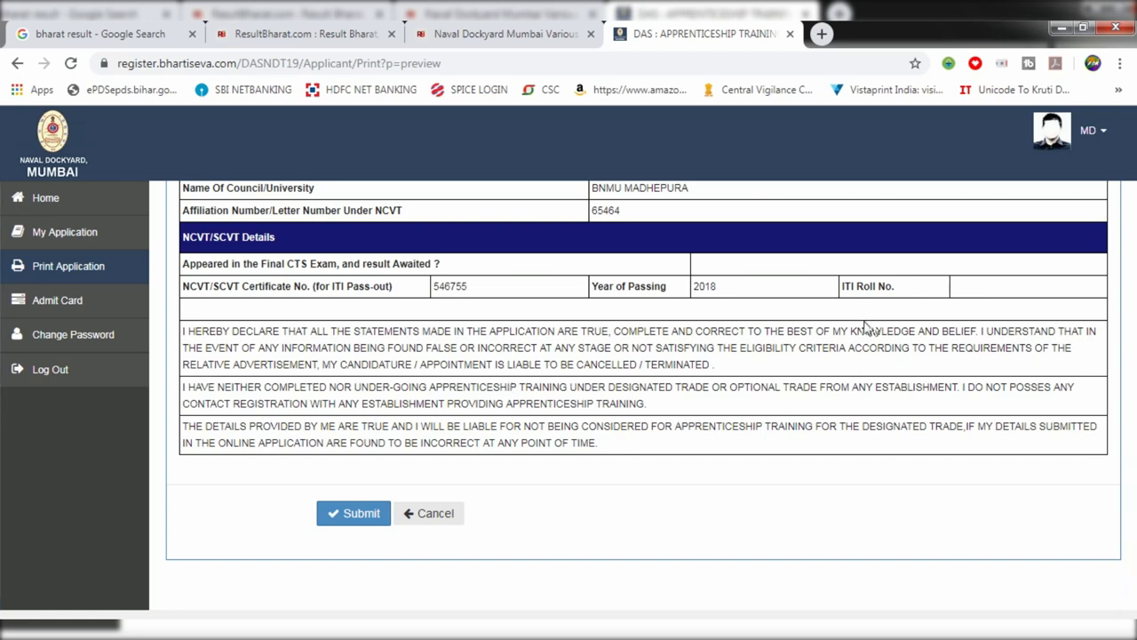
Step: Submit the previewed application, then log out through the MD account menu
{"action": "left_click", "coordinate": [360, 517]}
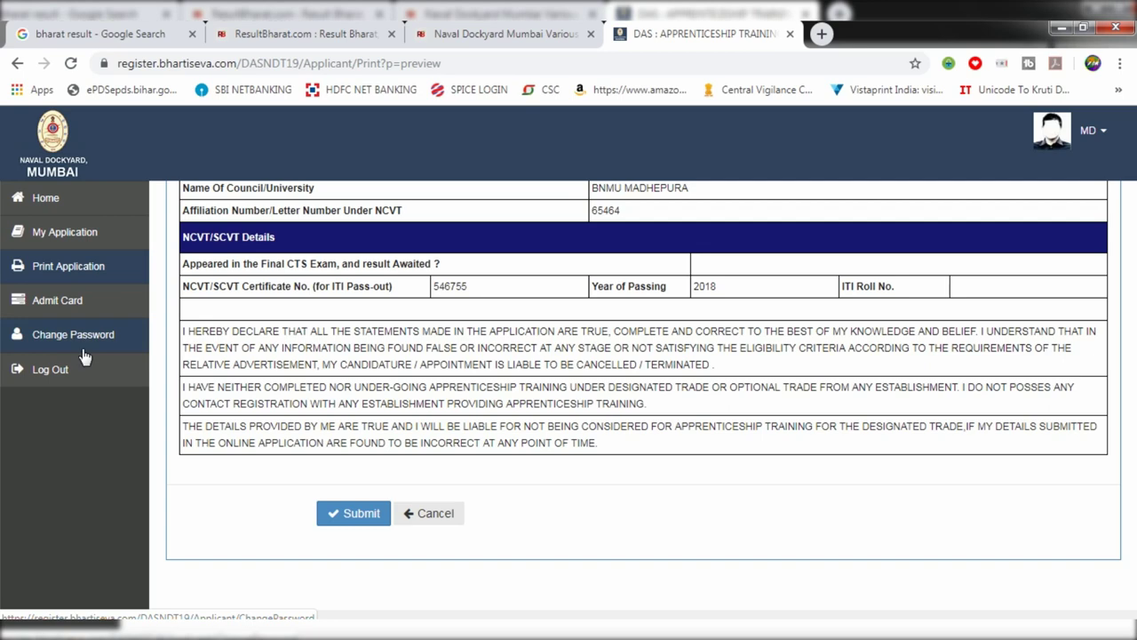
{"action": "left_click", "coordinate": [1058, 132]}
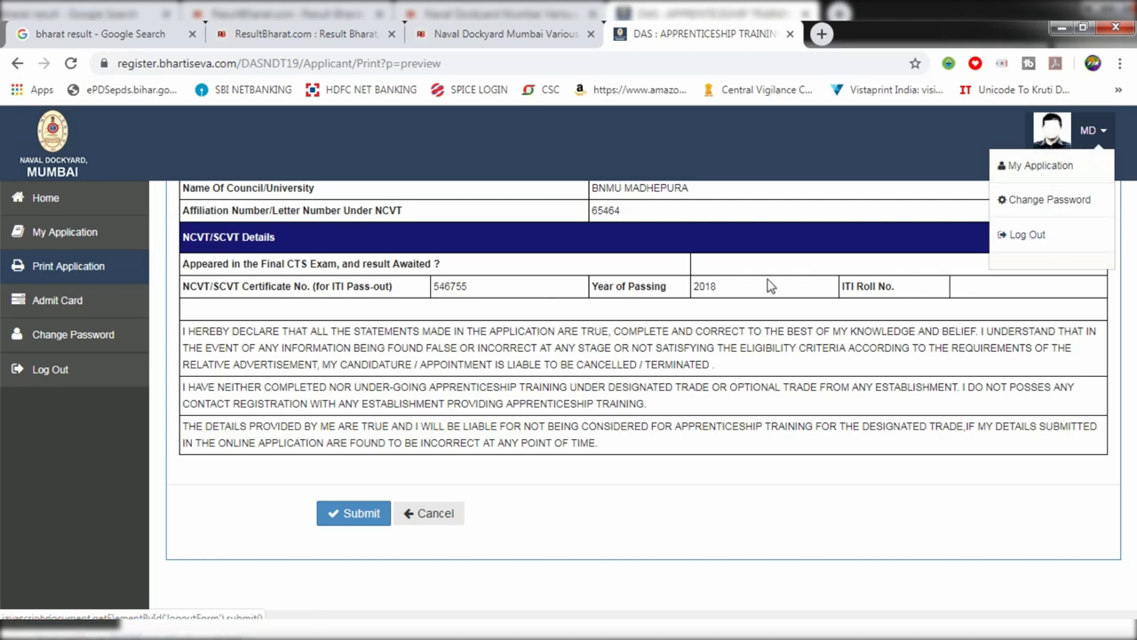
{"action": "left_click", "coordinate": [52, 373]}
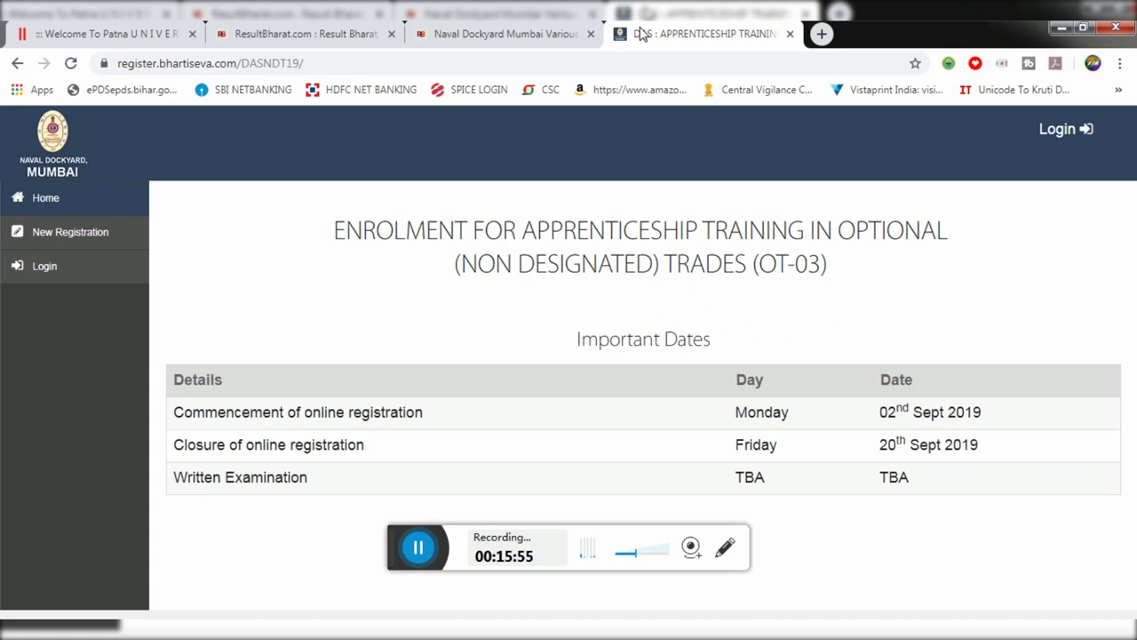
Step: Return to the Naval Dockyard Mumbai notice and scroll to the 300-post non-designated trade table
{"action": "left_click", "coordinate": [337, 33]}
{"action": "scroll", "coordinate": [586, 259], "scroll_direction": "up", "scroll_amount": 2}
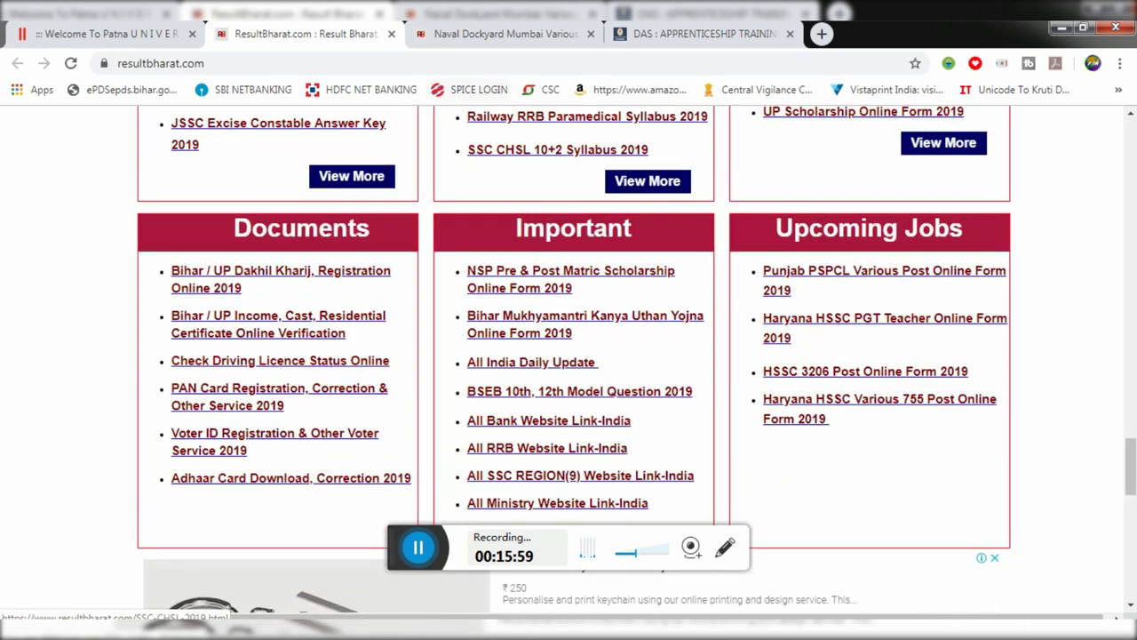
{"action": "key", "text": "ctrl+Tab"}
{"action": "scroll", "coordinate": [568, 356], "scroll_direction": "up", "scroll_amount": 2}
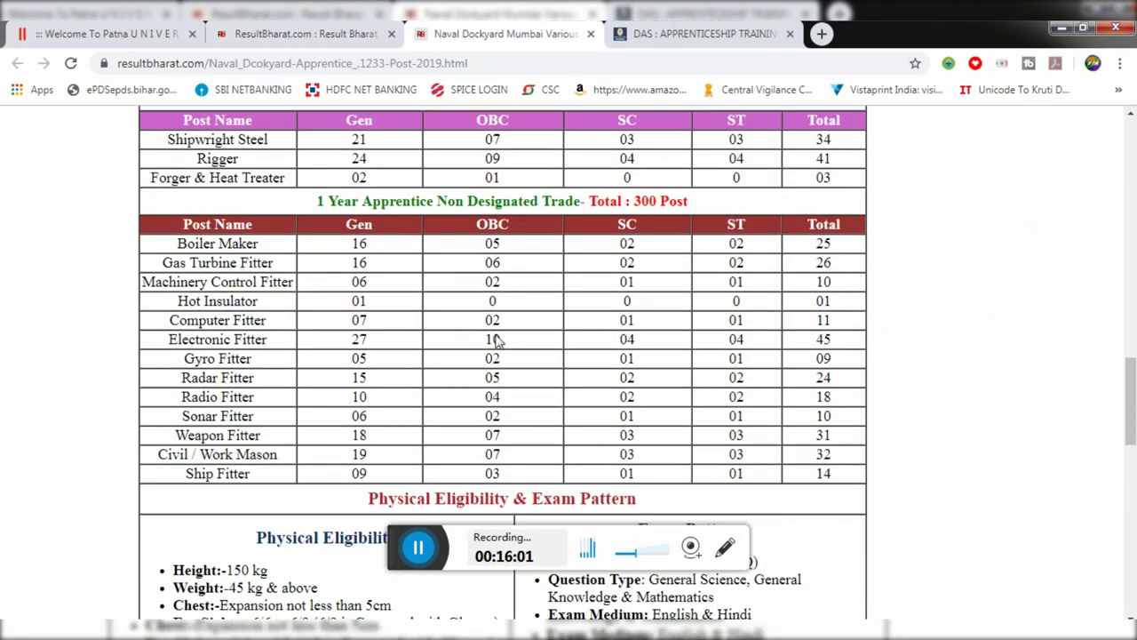
{"action": "scroll", "coordinate": [497, 340], "scroll_direction": "down", "scroll_amount": 5}
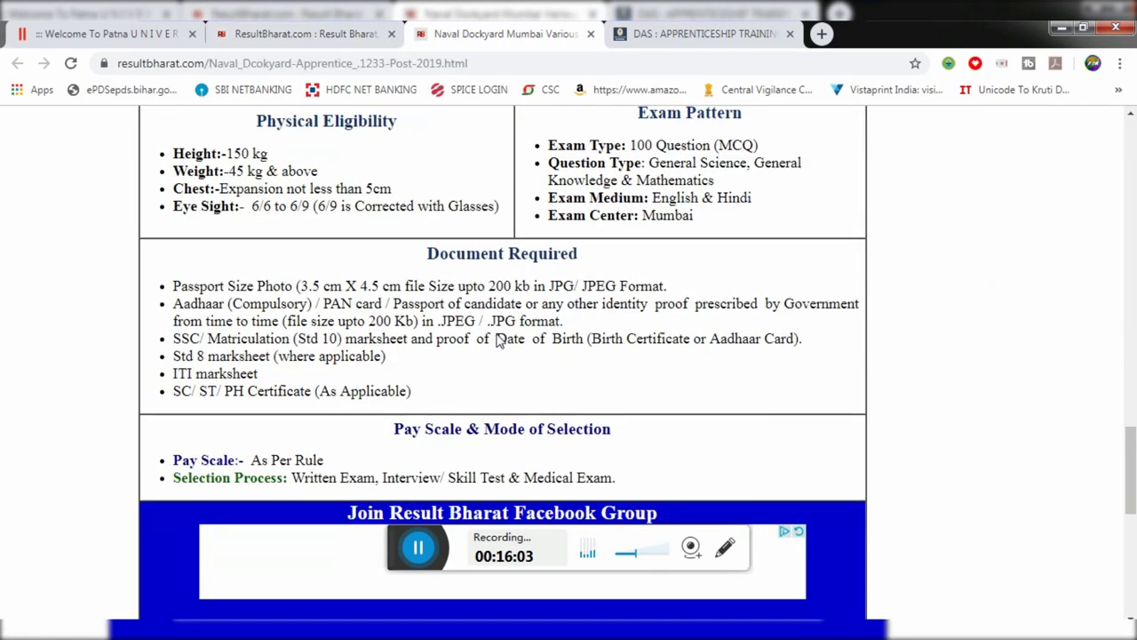
{"action": "scroll", "coordinate": [498, 340], "scroll_direction": "up", "scroll_amount": 3}
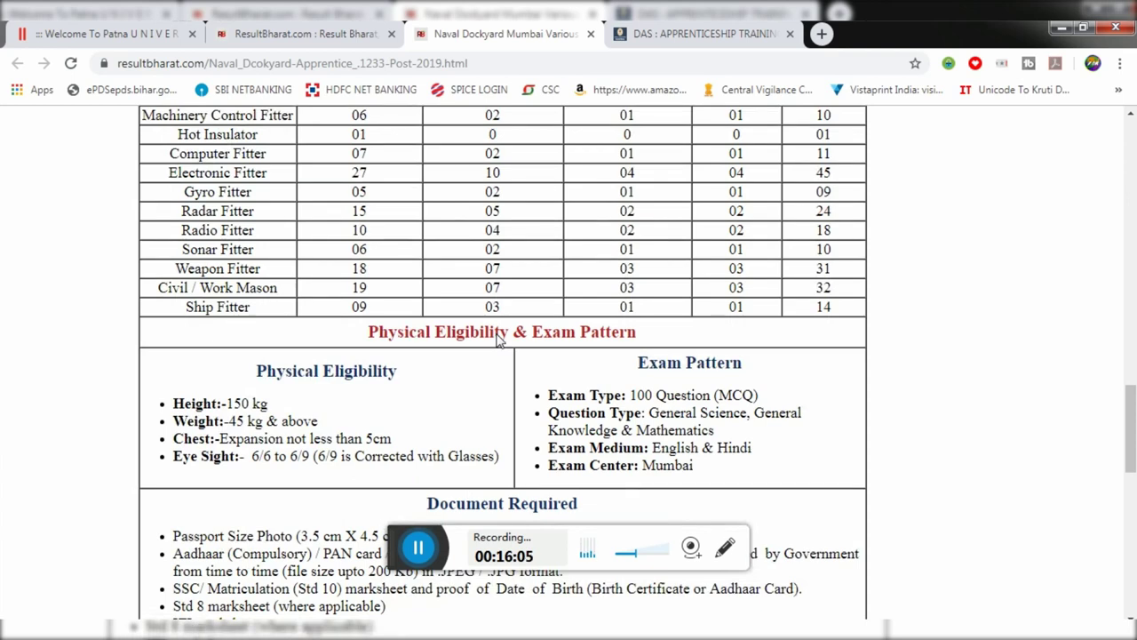
{"action": "scroll", "coordinate": [498, 340], "scroll_direction": "up", "scroll_amount": 1}
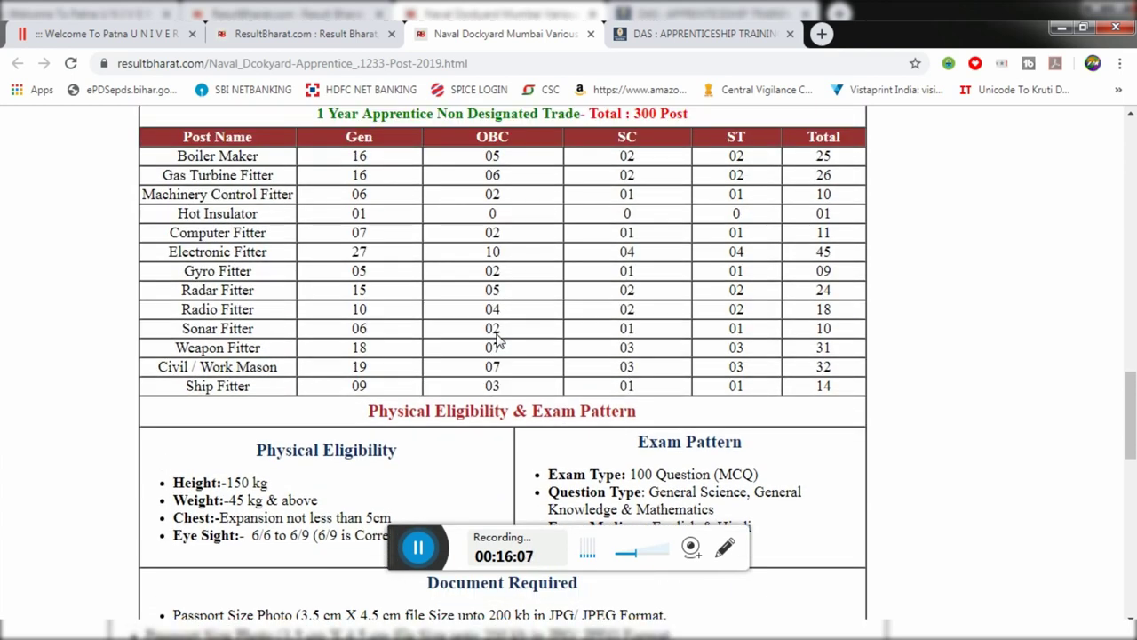